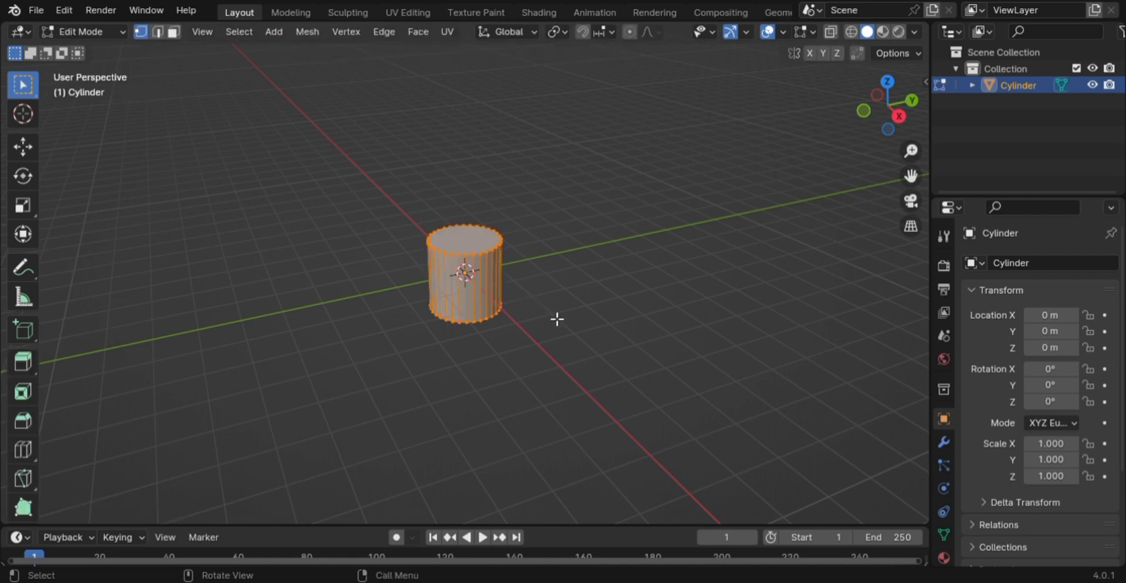
Flatten the cylinder along Z to less than half its height and rotate it 90° about the X axis
key(s)
key(z)
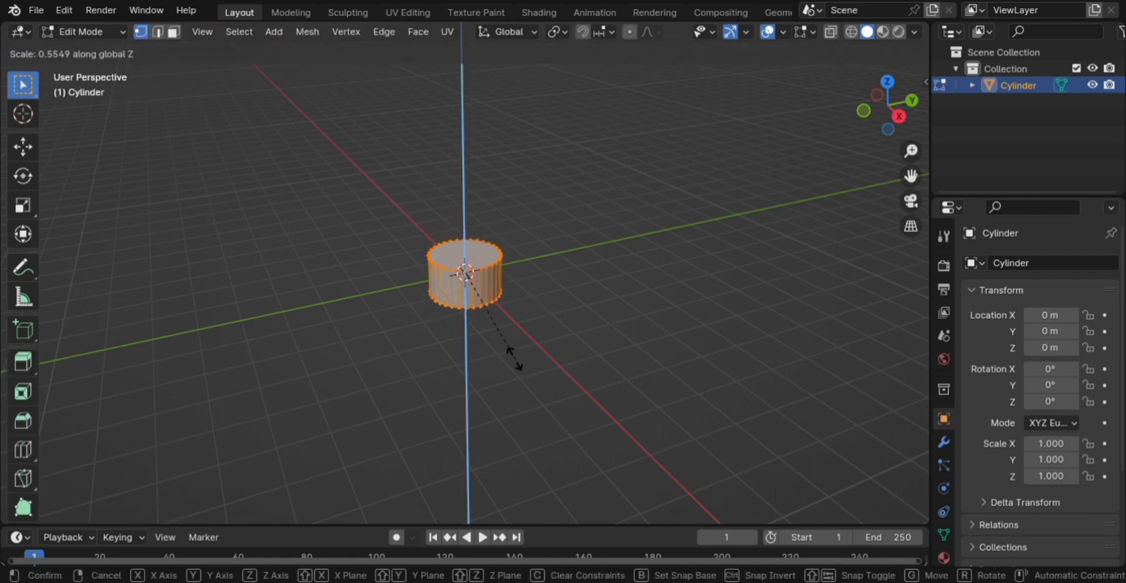
click(500, 340)
key(KP_1)
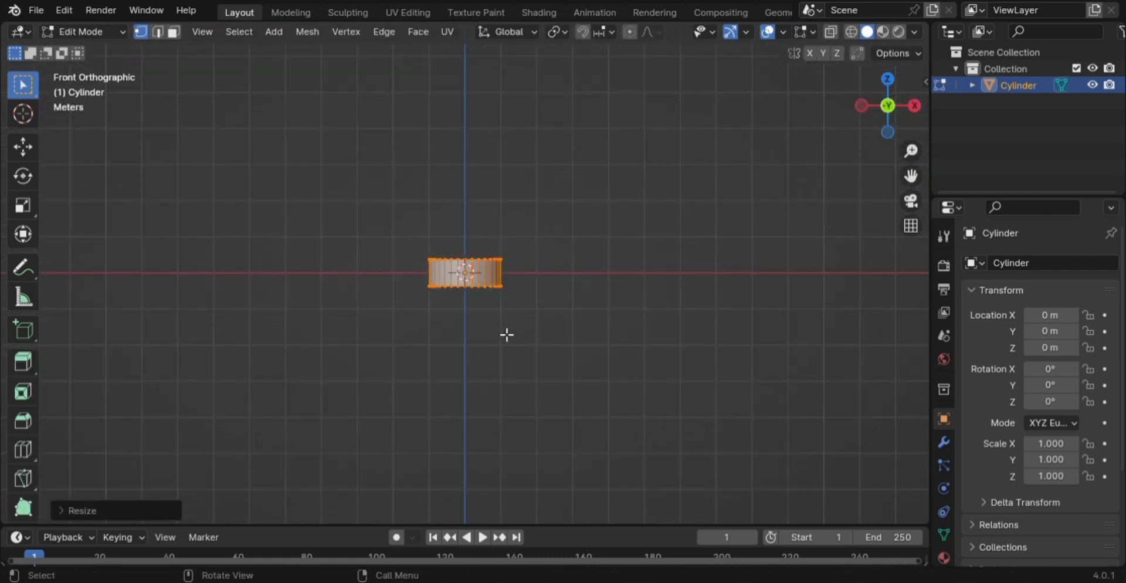
text(rx90)
key(Return)
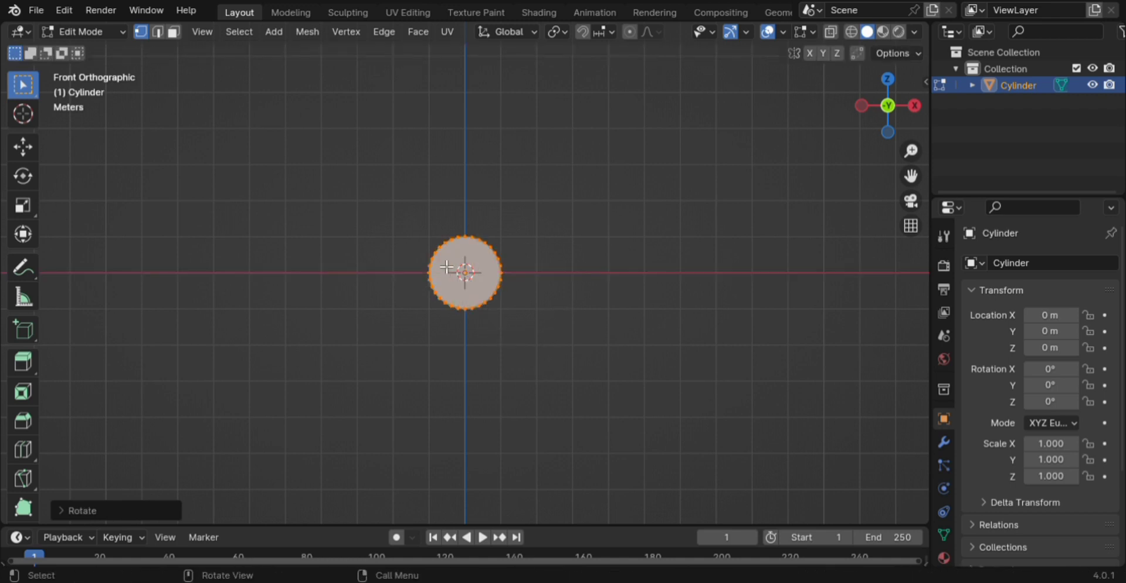
Duplicate the cylinder's ring of side faces in place and scale the copy up slightly around the disc
scroll(449, 268, up, 4)
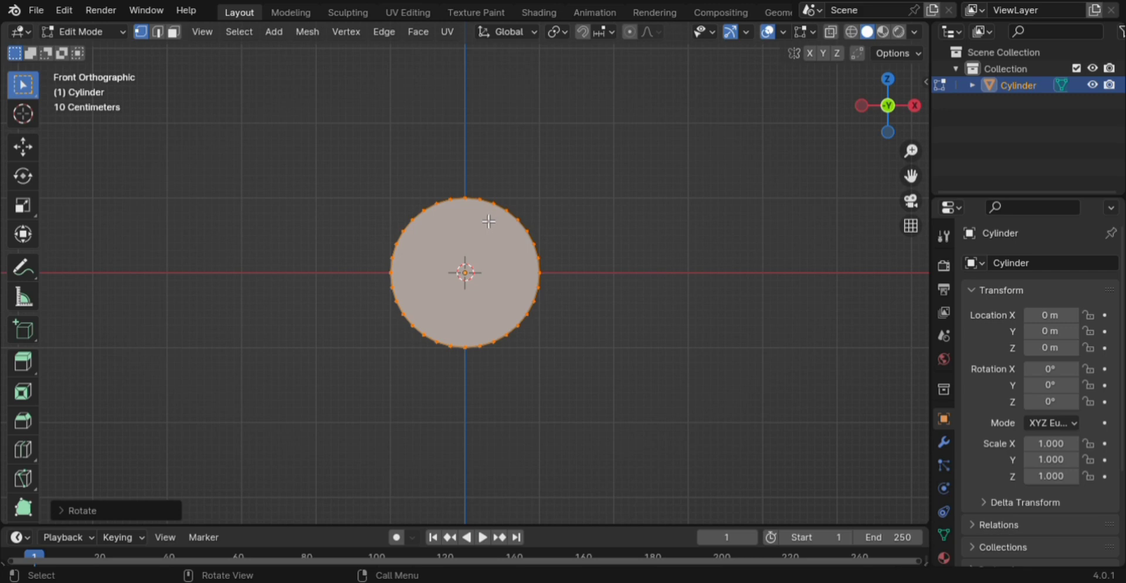
key(3)
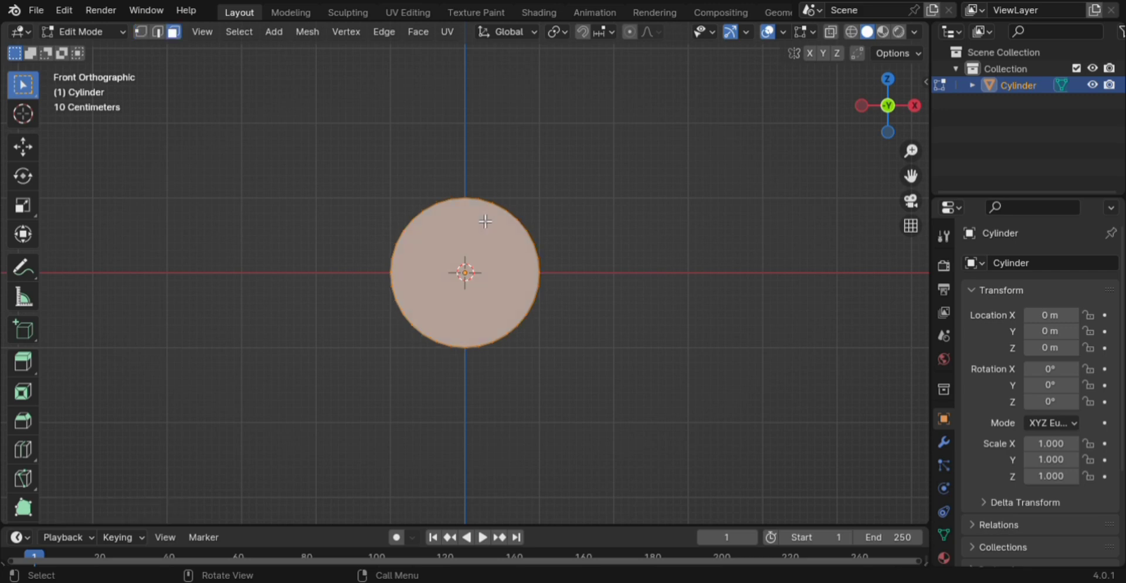
middle_drag(486, 222, 684, 279)
click(675, 295)
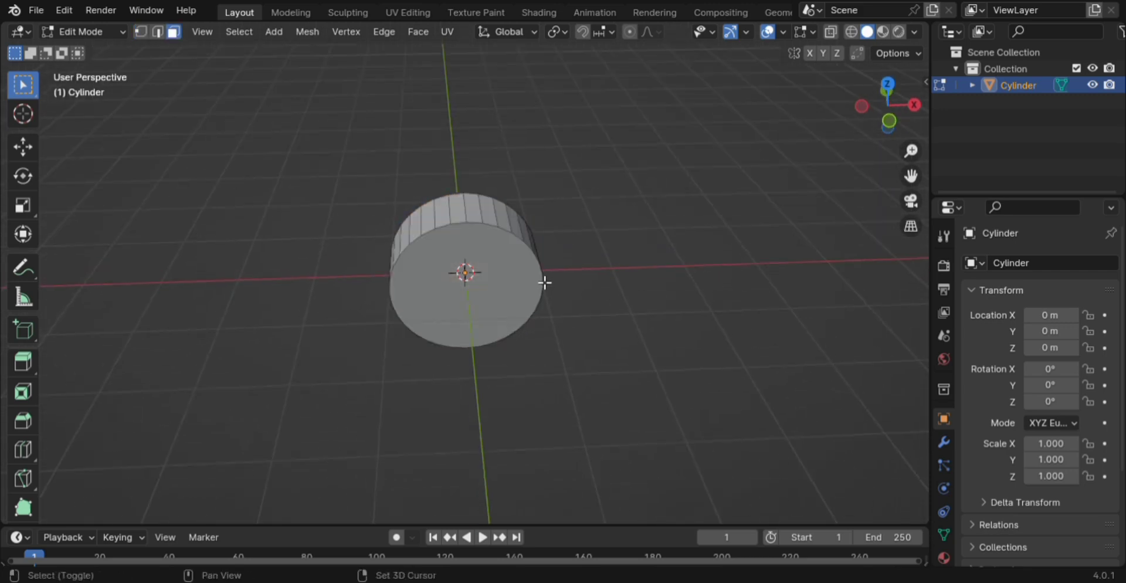
alt+click(485, 210)
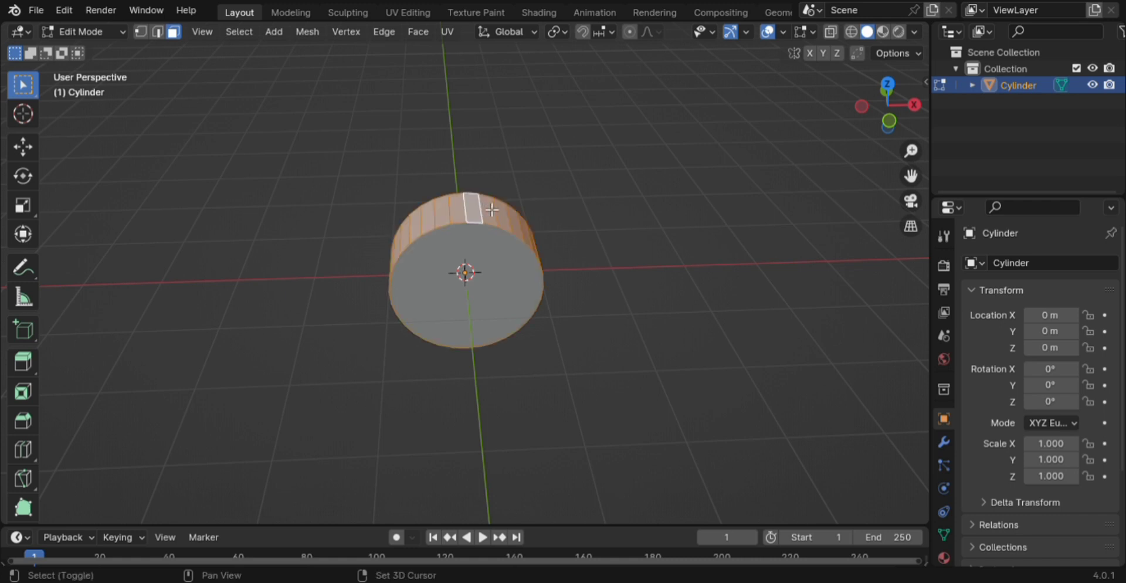
key(KP_1)
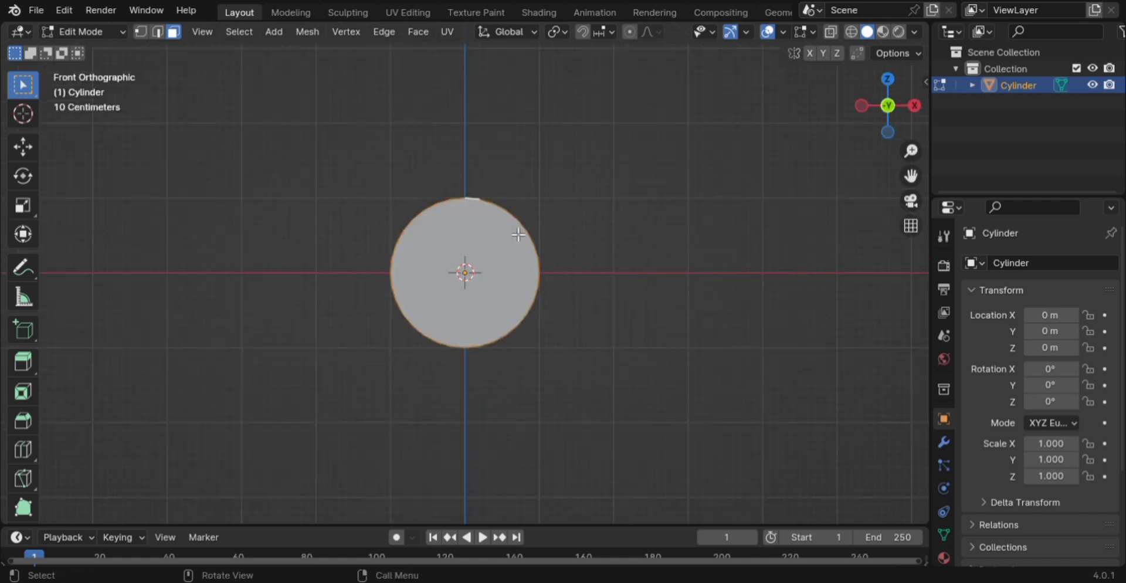
key(shift+d)
right_click(537, 255)
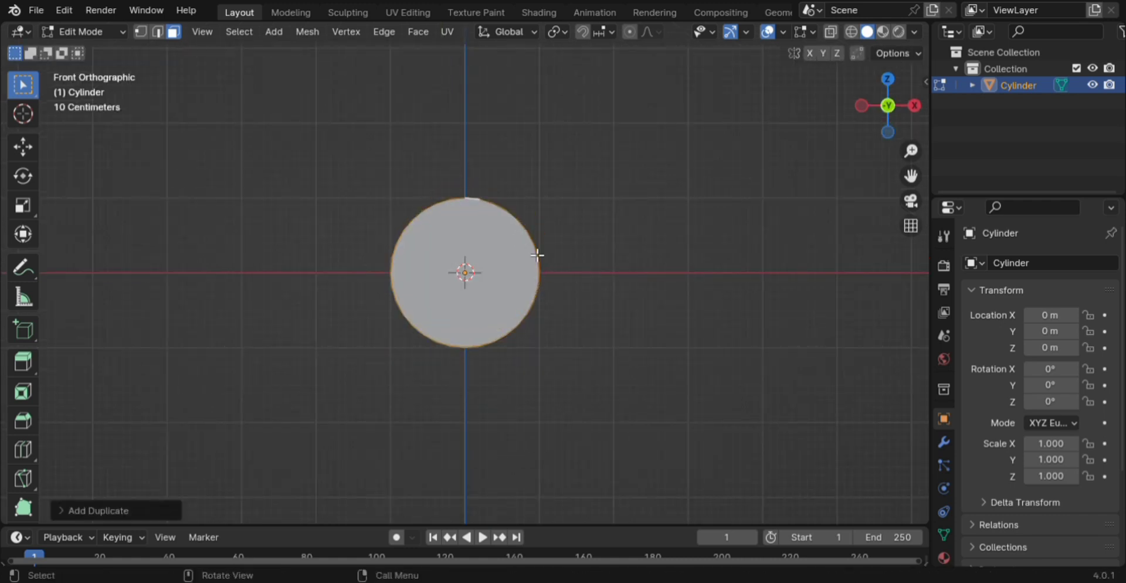
key(s)
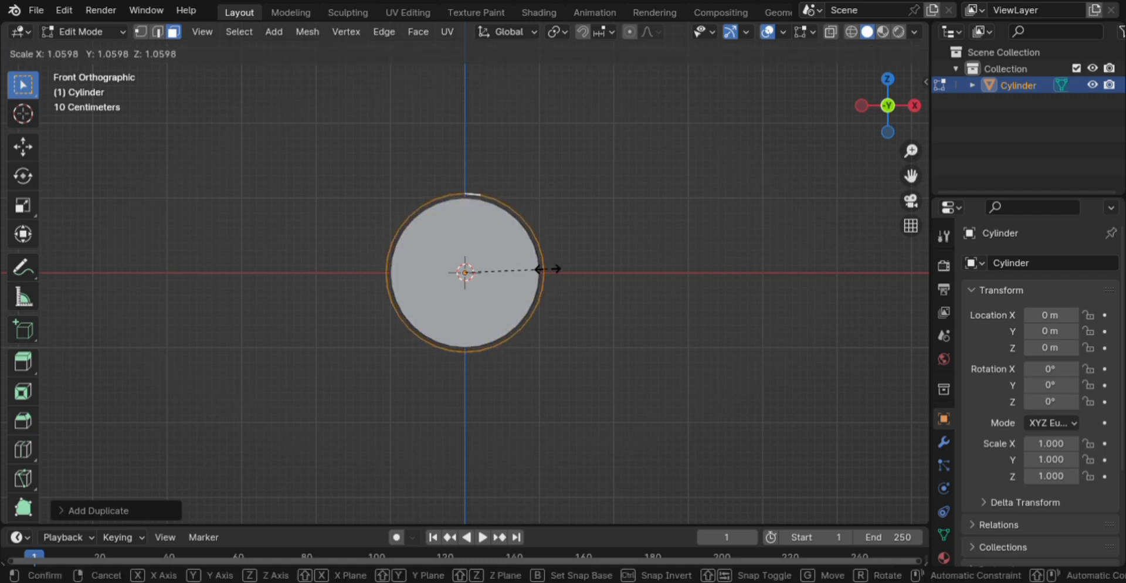
click(553, 271)
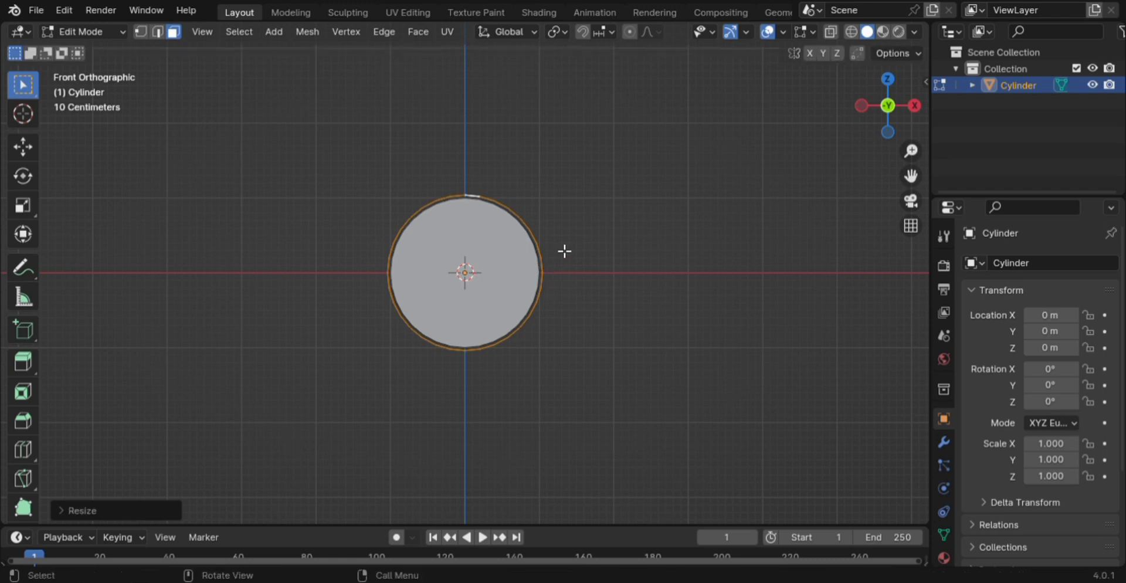
Extrude the duplicated face ring in place and fatten it outward by about 0.27 m
key(e)
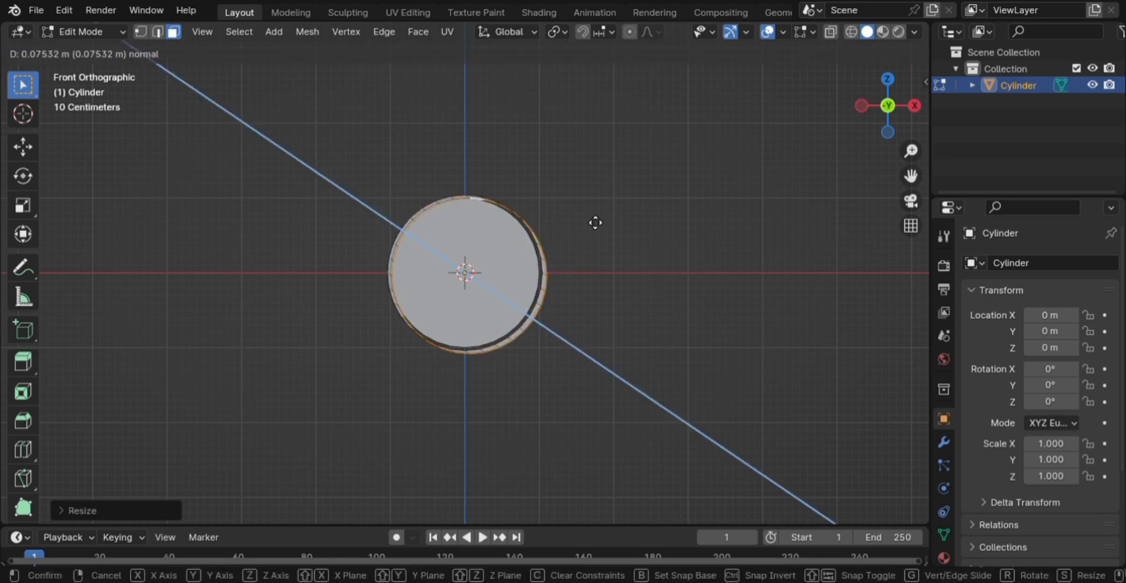
right_click(577, 228)
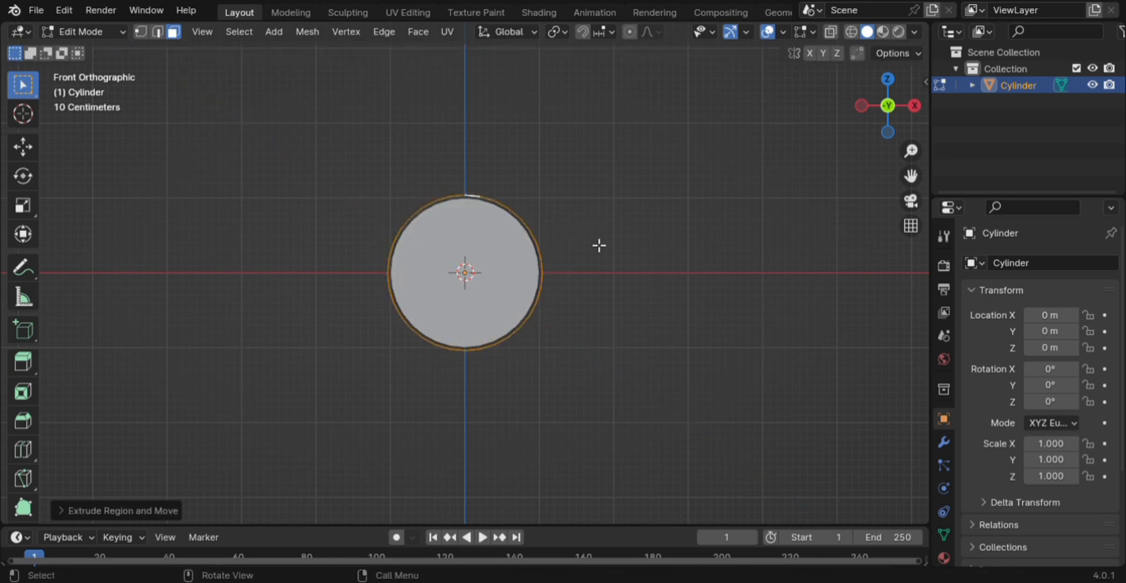
key(alt+s)
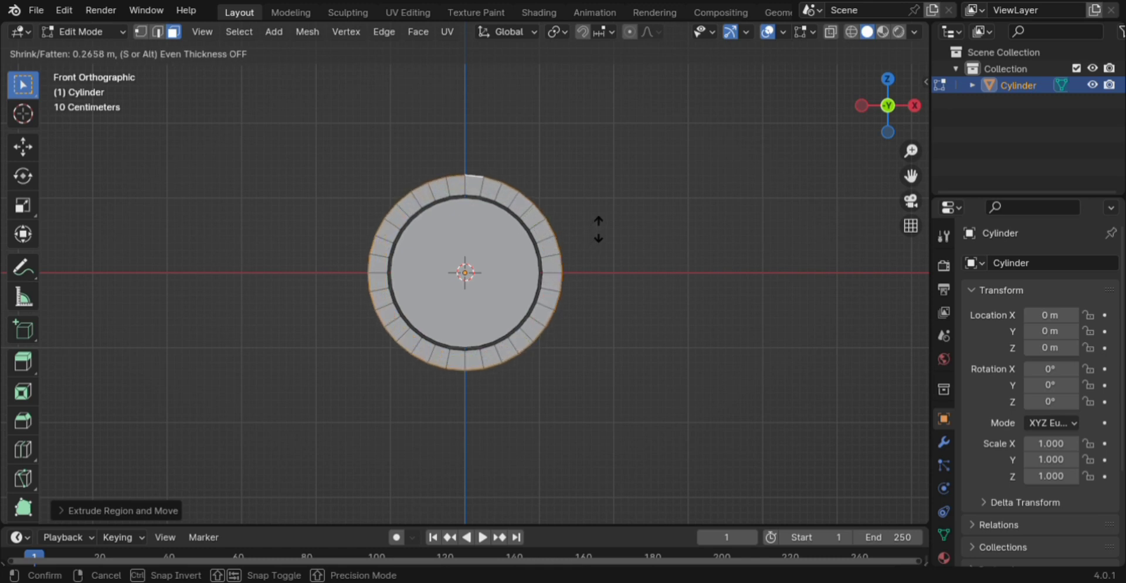
click(598, 229)
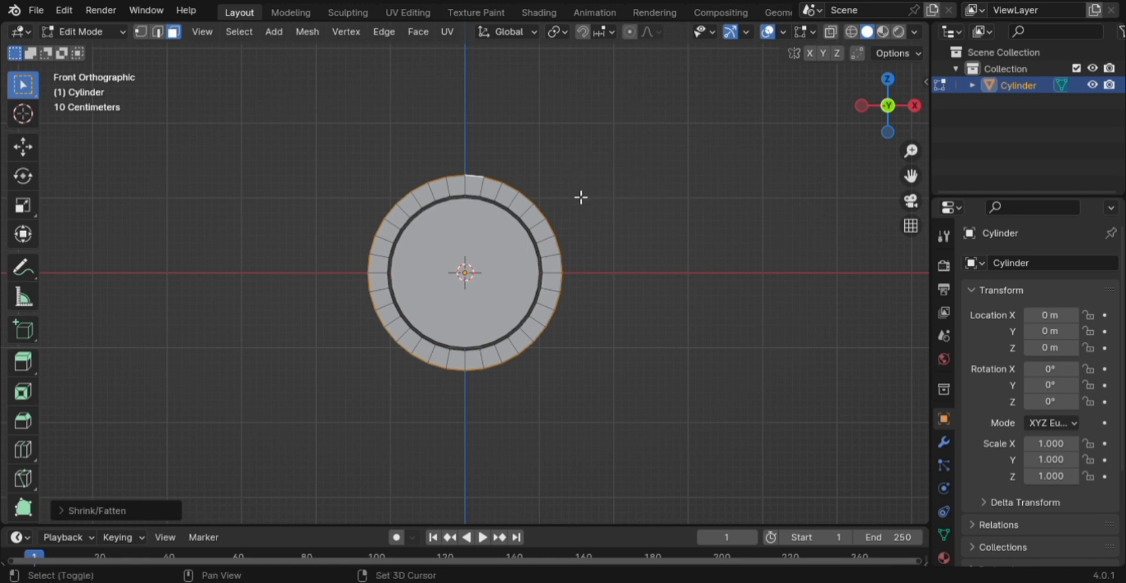
Duplicate the outer faces of the new ring in place and scale the copy up to about 1.03
key(shift+d)
right_click(590, 171)
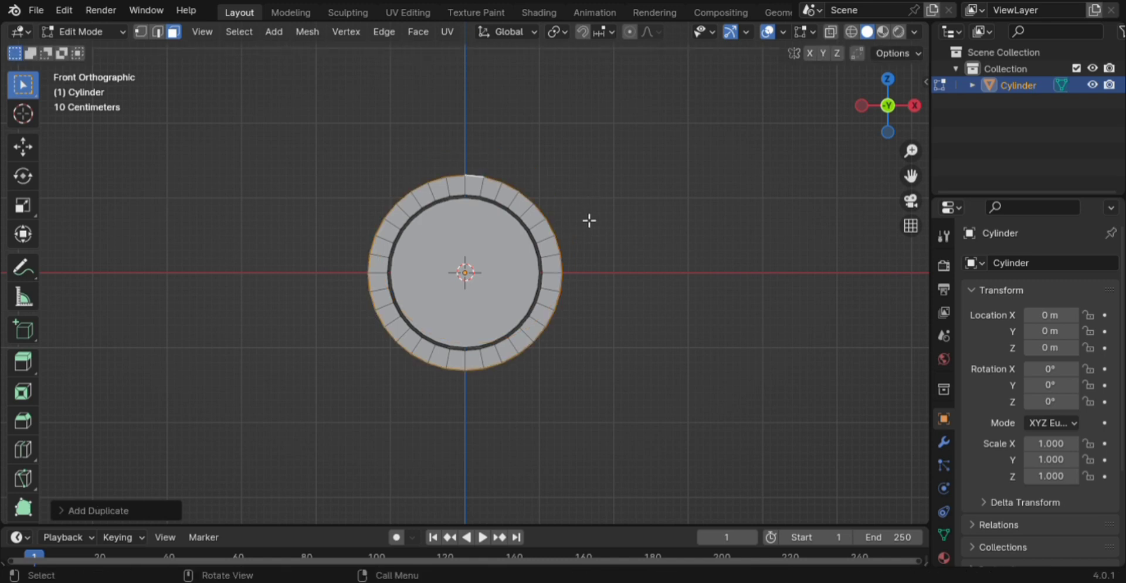
key(s)
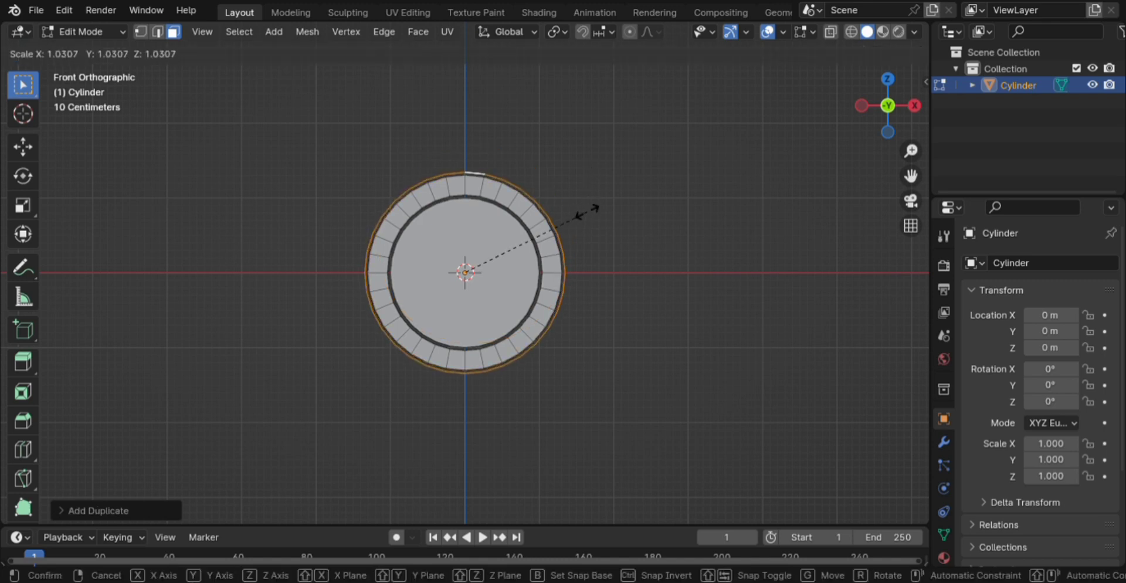
click(589, 213)
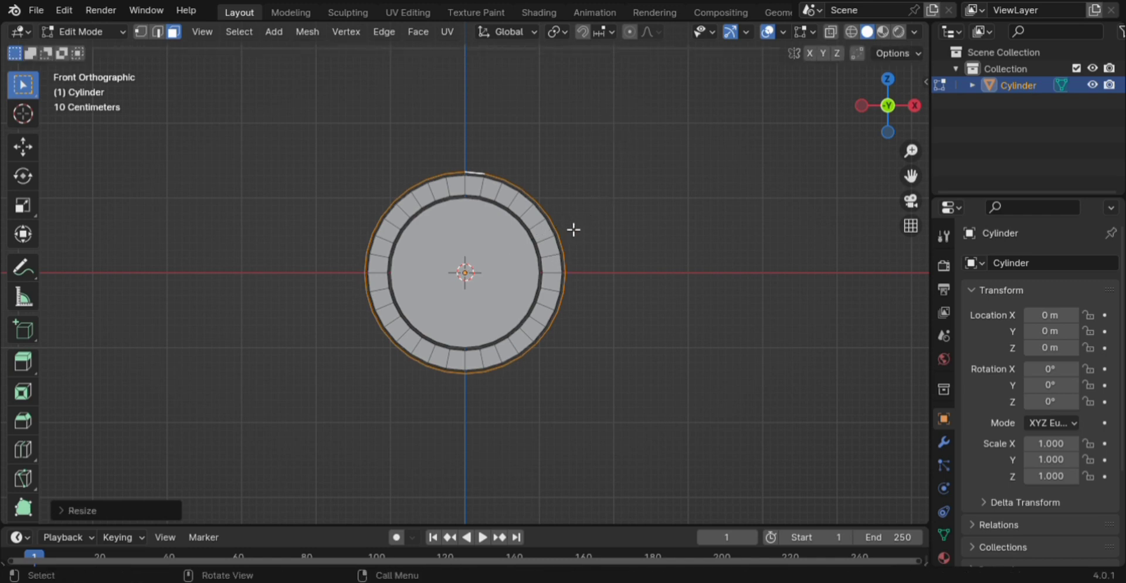
Extrude the second duplicated face ring in place and fatten it outward by about 0.31 m
key(e)
right_click(606, 213)
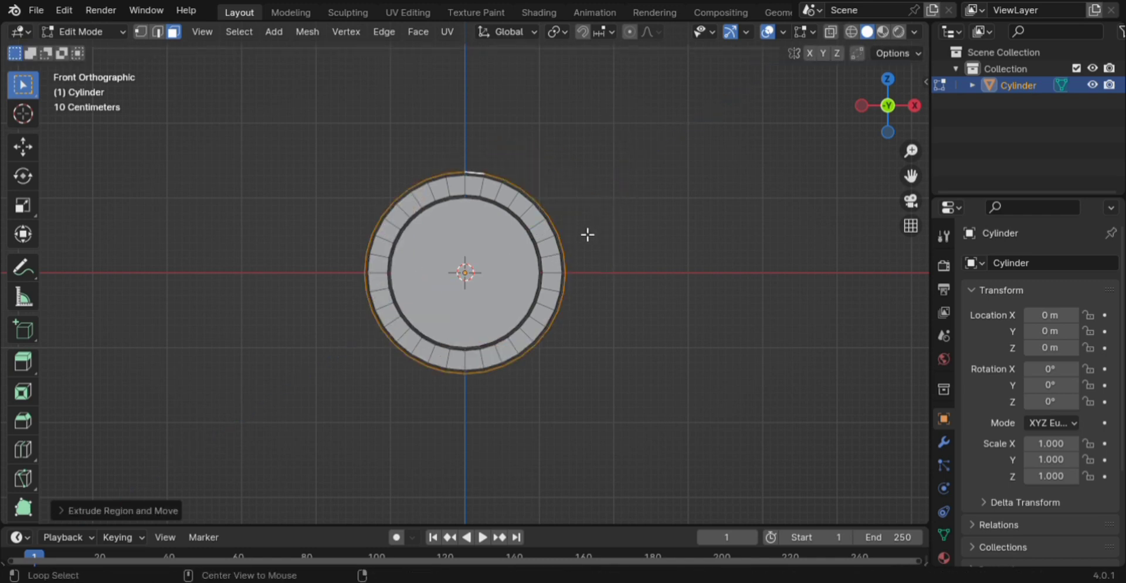
key(alt+s)
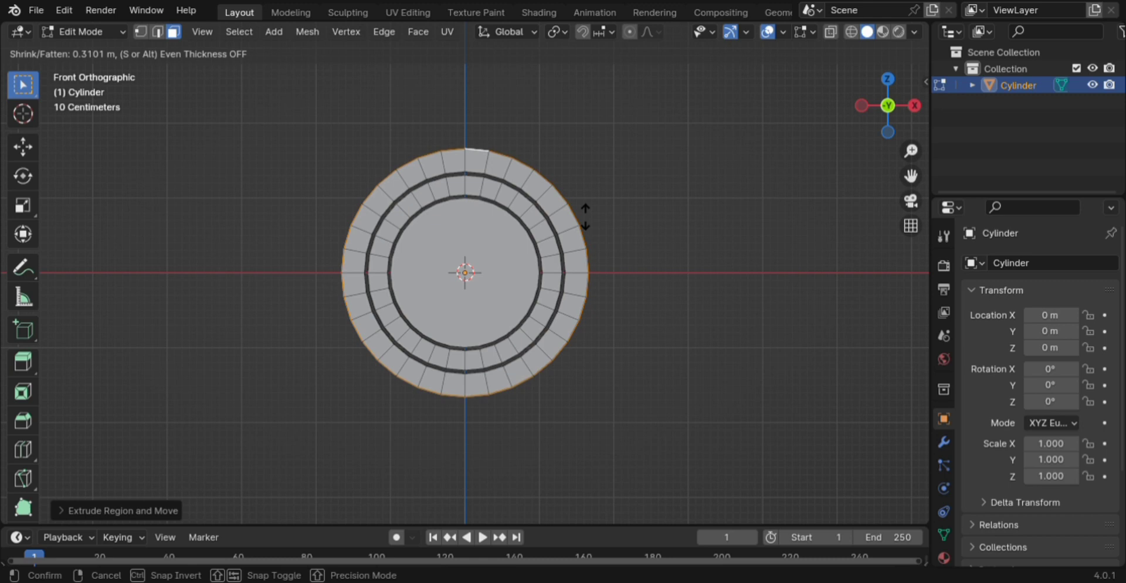
click(586, 217)
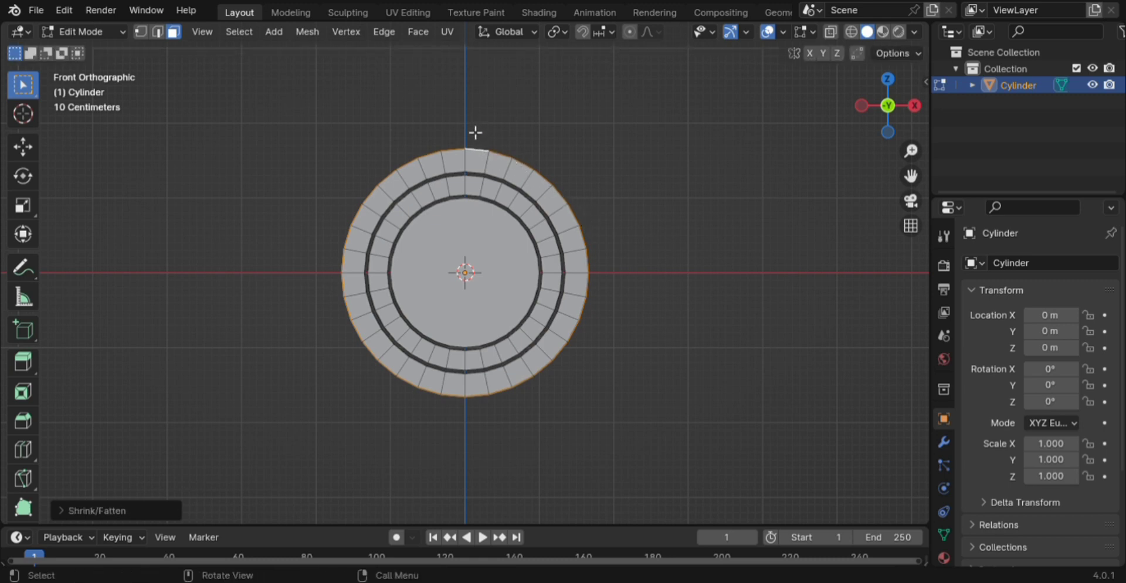
Select three pairs of adjacent faces on the outermost rim: at the top, on the upper-left diagonal and on the -X side
middle_drag(477, 141, 485, 158)
click(486, 158)
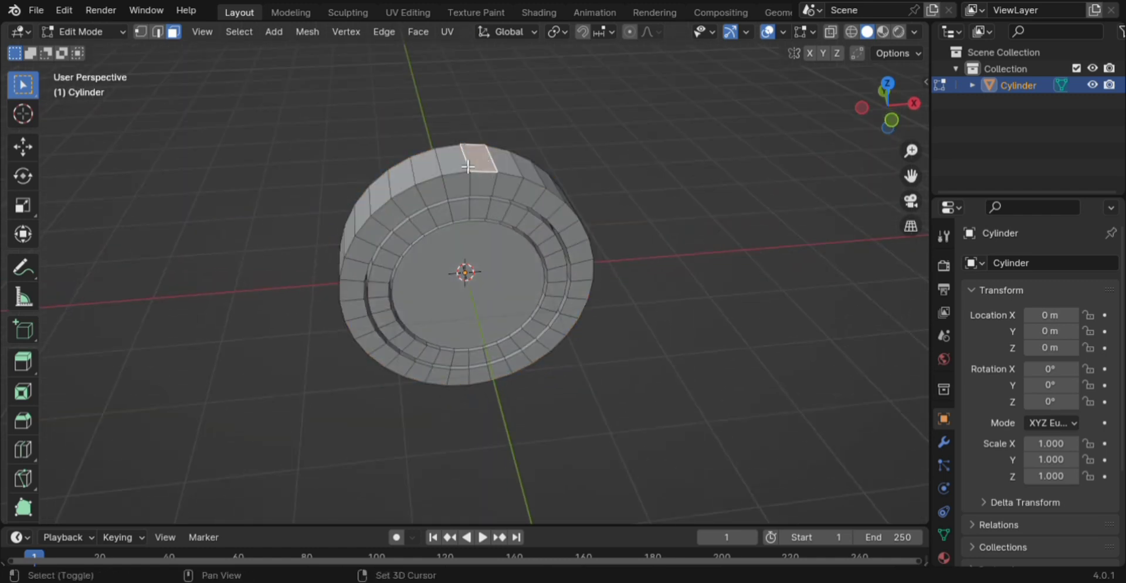
shift+click(458, 159)
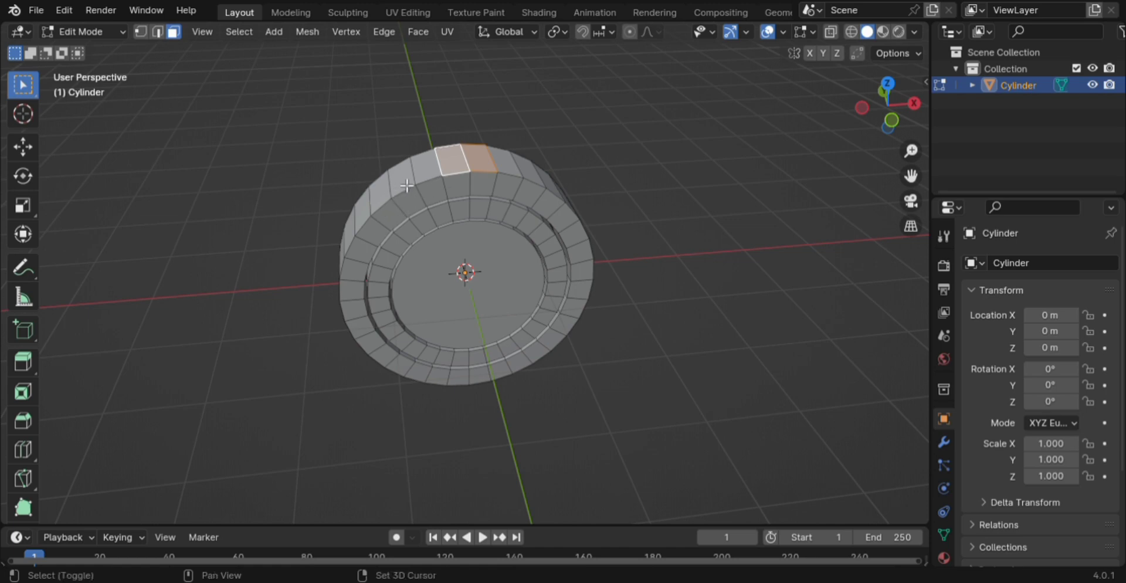
shift+click(375, 207)
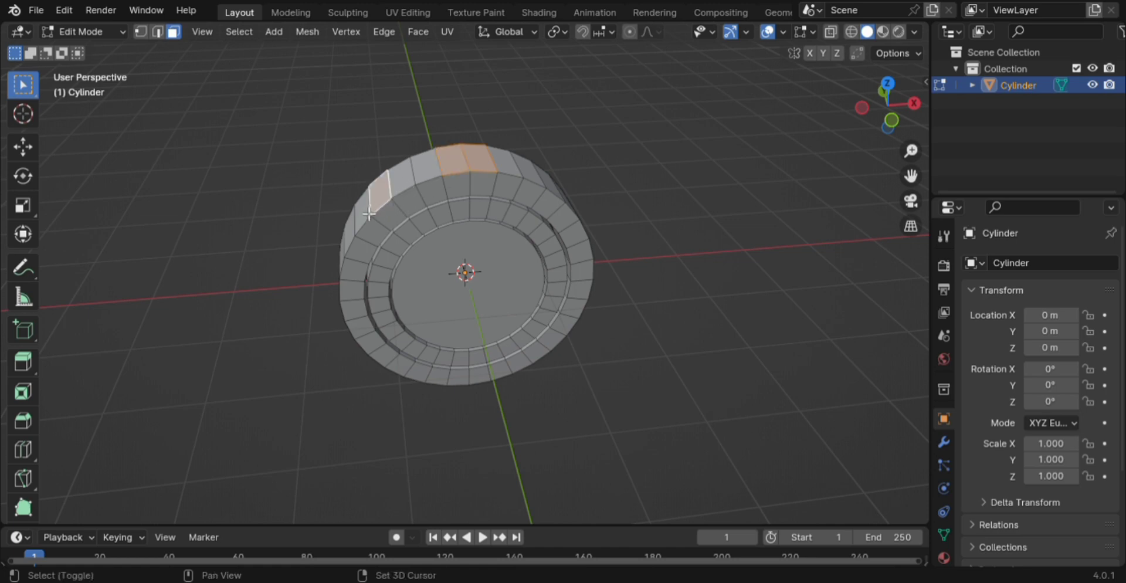
scroll(375, 210, down, 4)
middle_drag(397, 204, 418, 232)
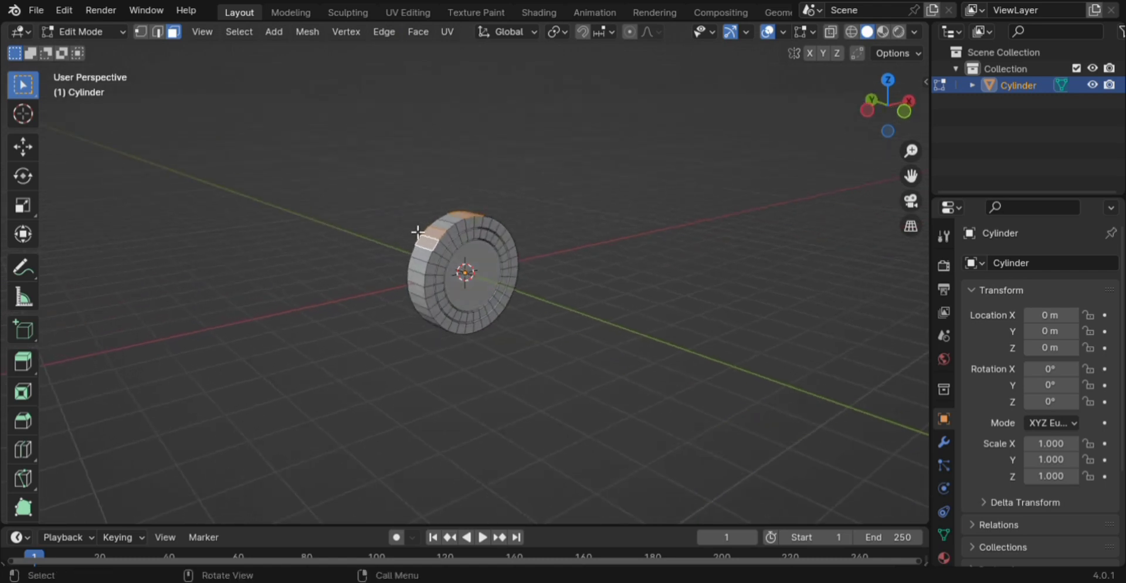
scroll(418, 233, up, 3)
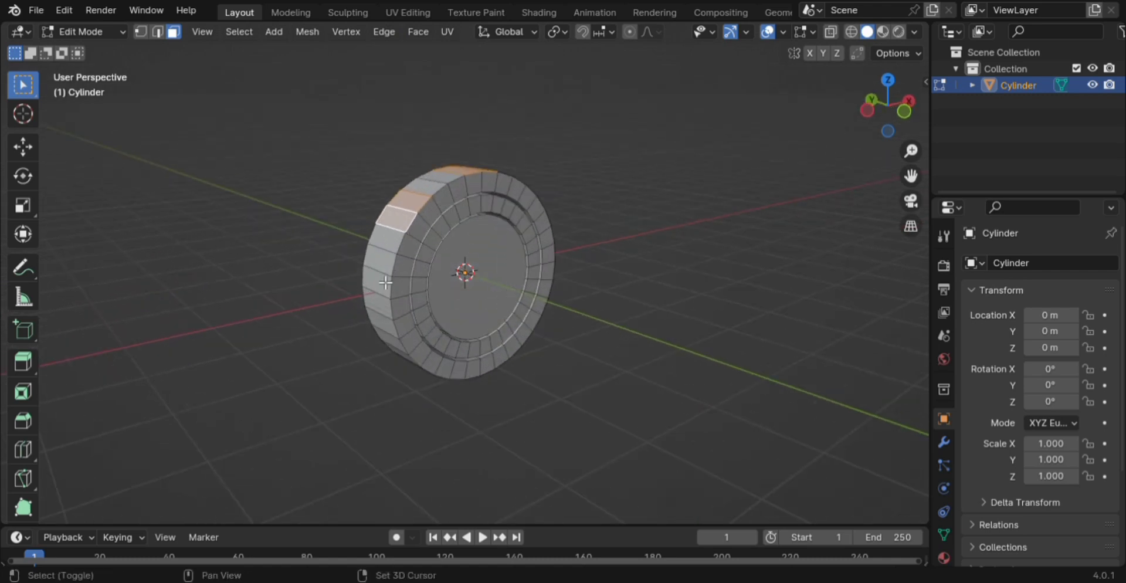
shift+click(382, 287)
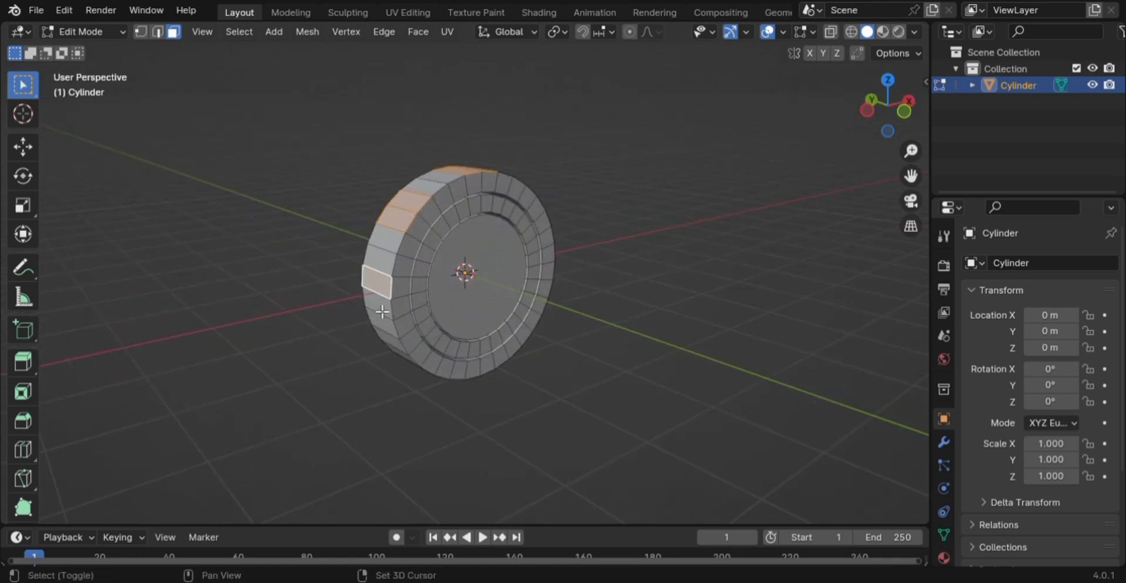
shift+click(381, 310)
Set the transform orientation to Normal and extrude the three selected face pairs outward by about 1.2 m into arms
key(KP_1)
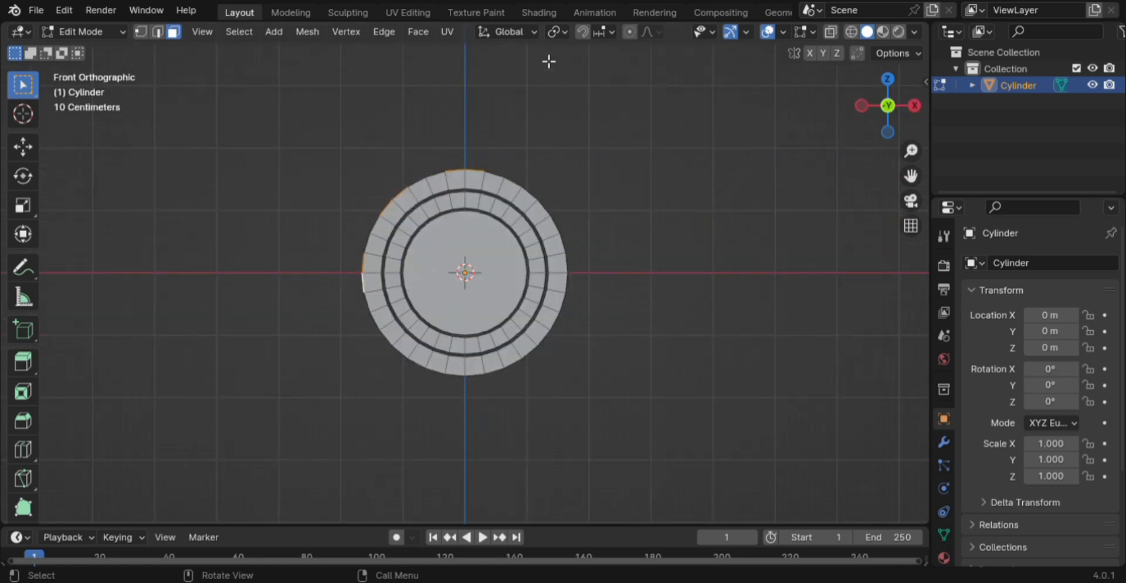
click(564, 31)
click(504, 32)
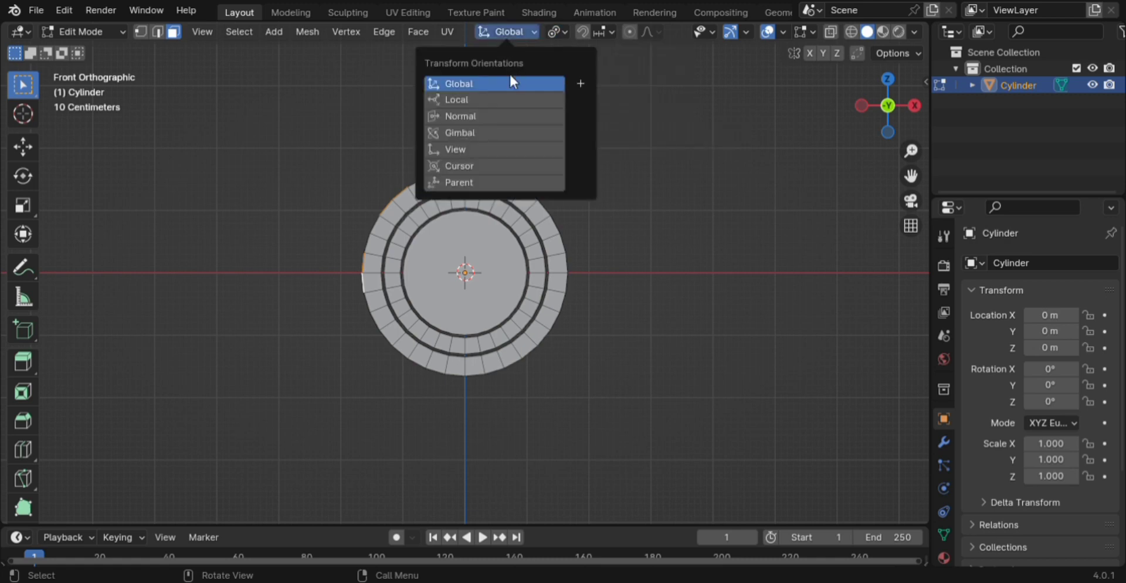
click(475, 118)
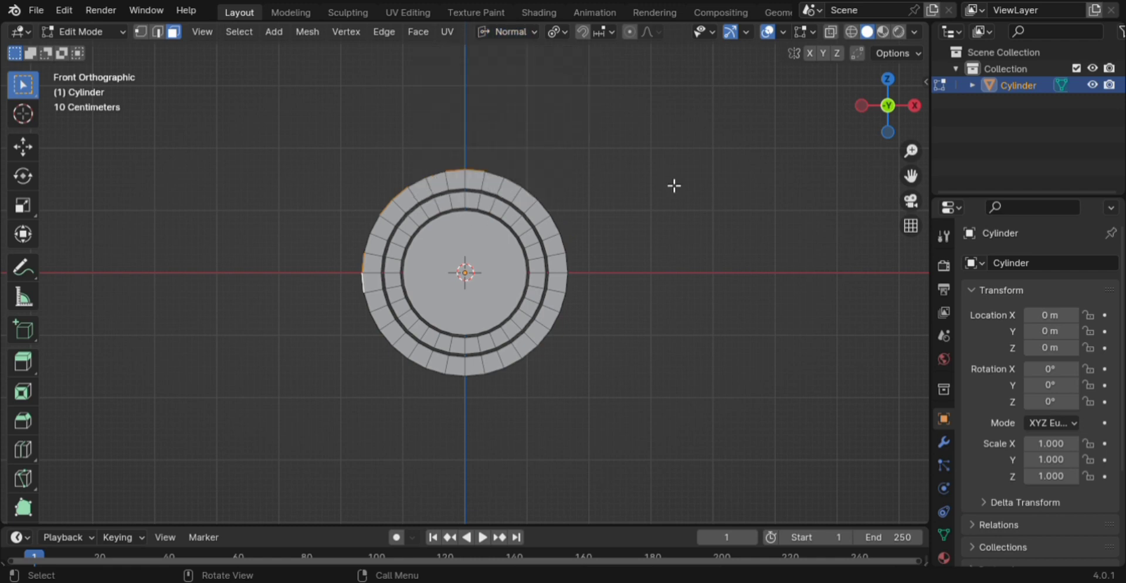
key(e)
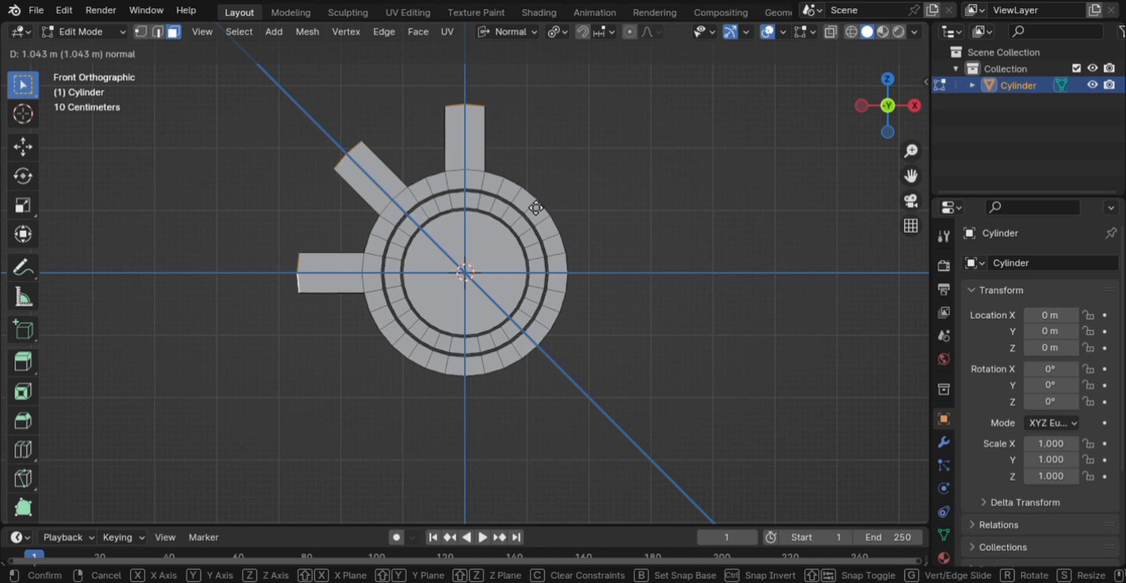
click(532, 199)
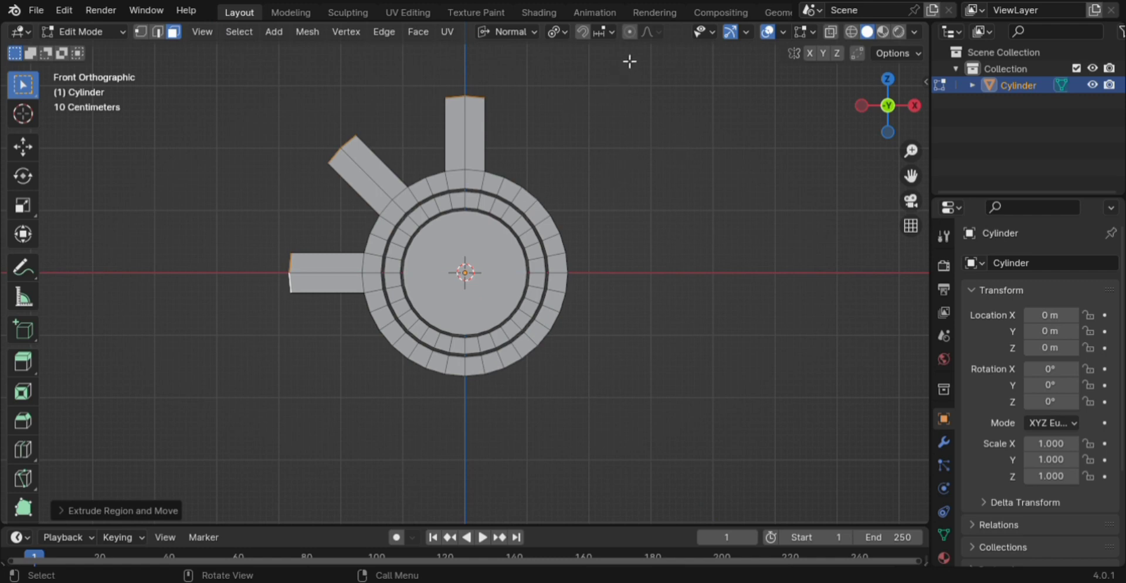
Enable proportional editing and move the ends of the three arms about -0.70 m in X and -0.53 m in Z
click(629, 32)
key(g)
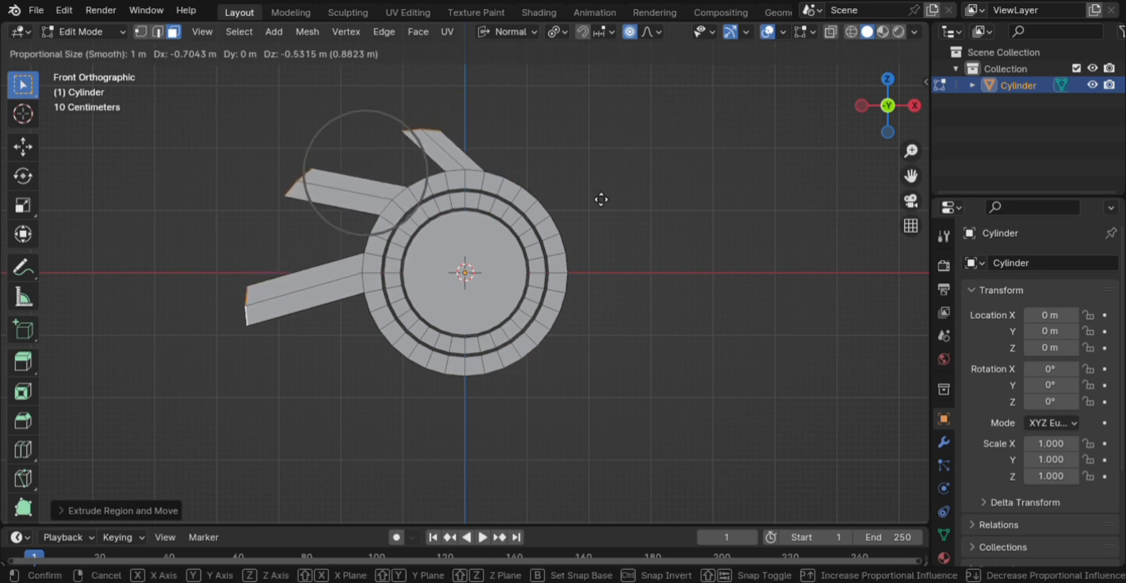
click(601, 192)
Rotate the three arm ends by about -20° and taper them by scaling, finishing with a factor of about 0.80
key(s)
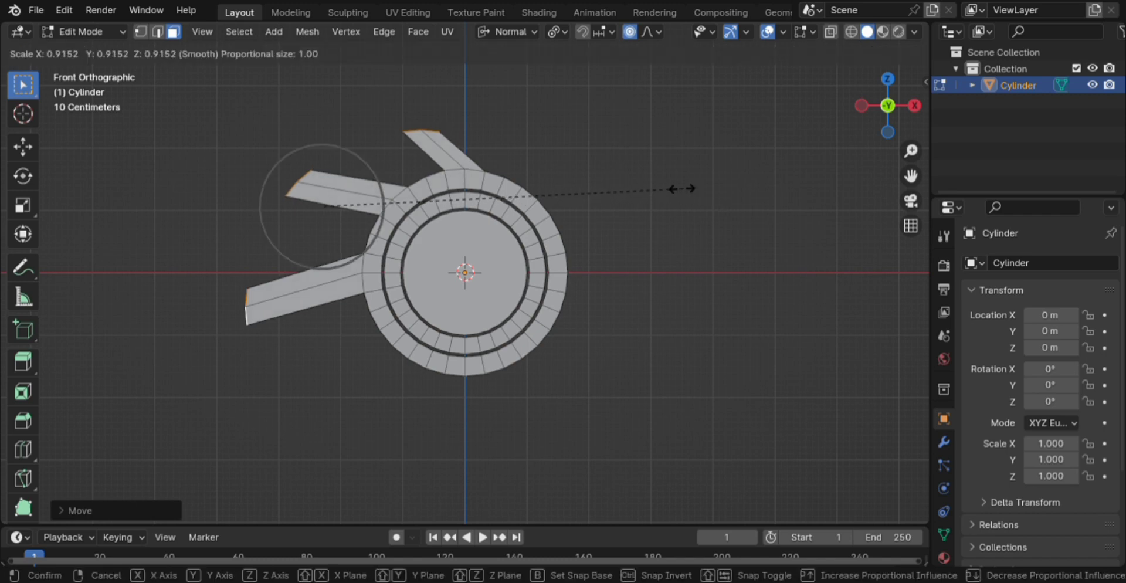
click(638, 180)
key(r)
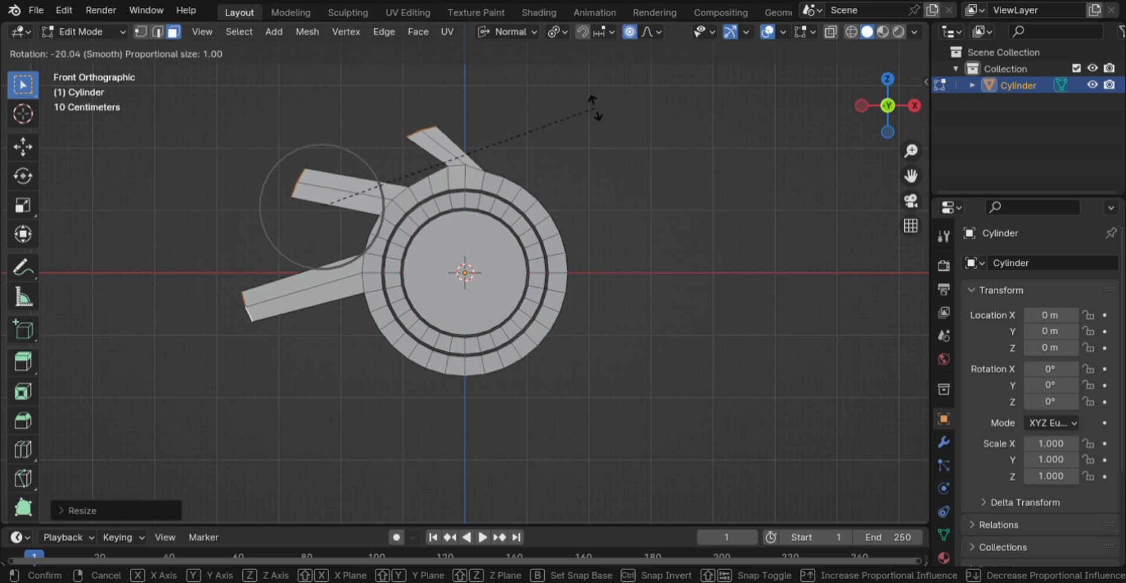
click(541, 108)
key(s)
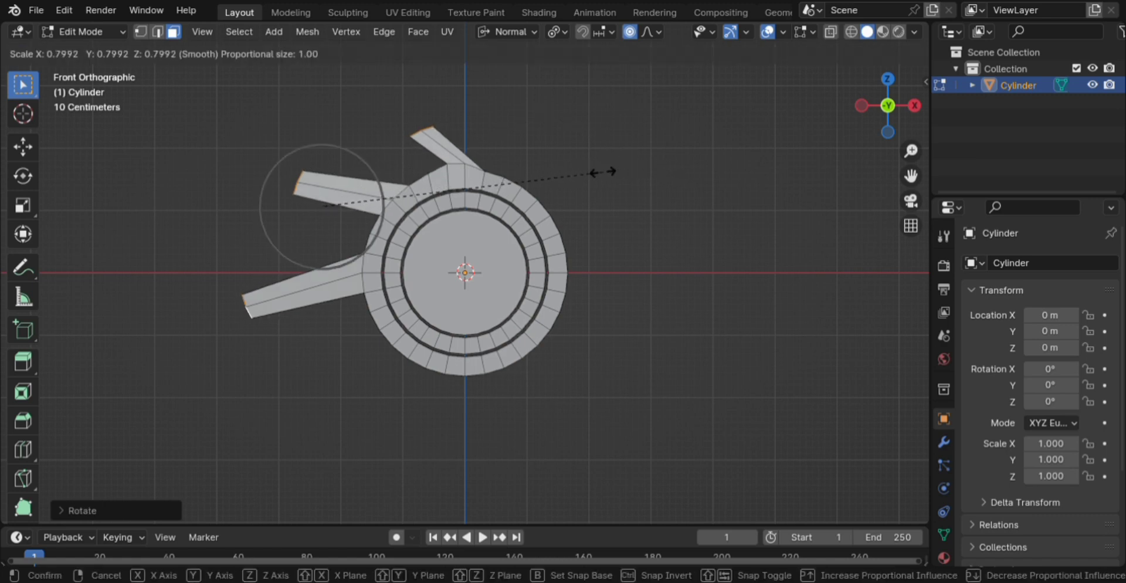
click(604, 172)
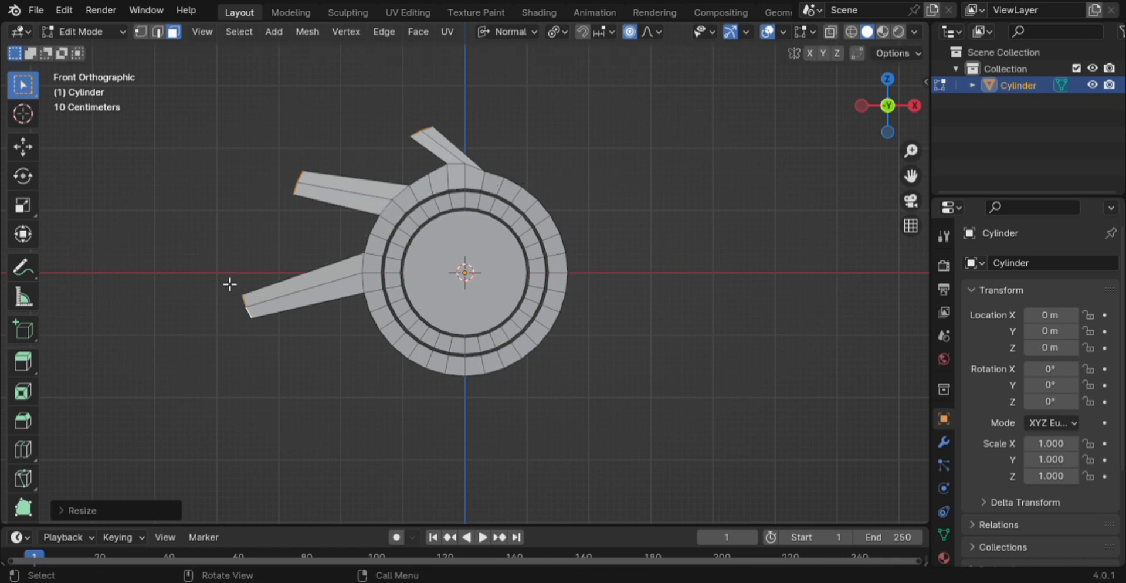
drag(217, 274, 277, 354)
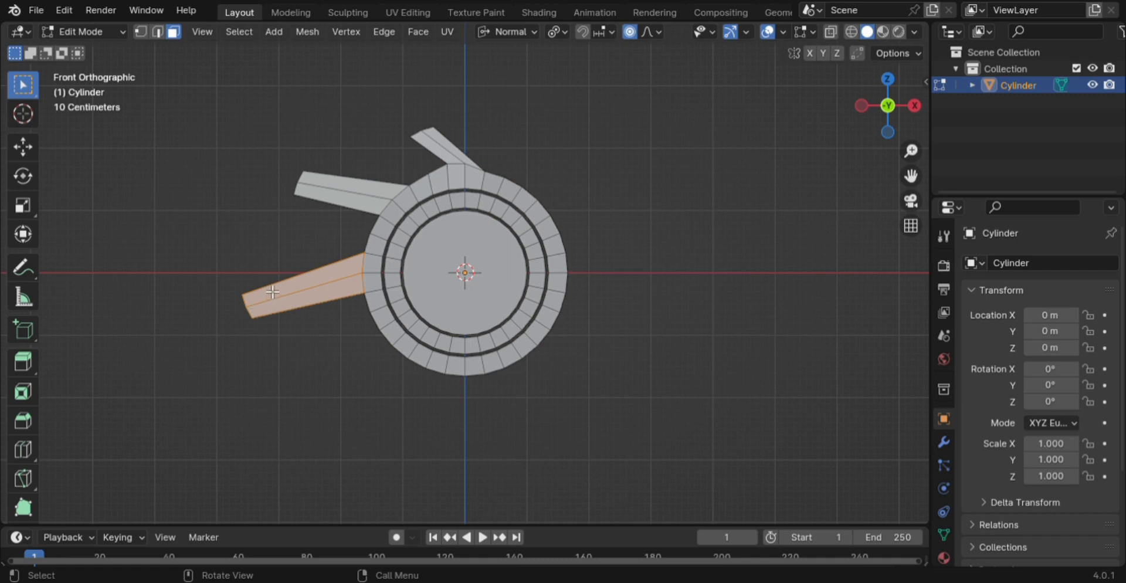
key(2)
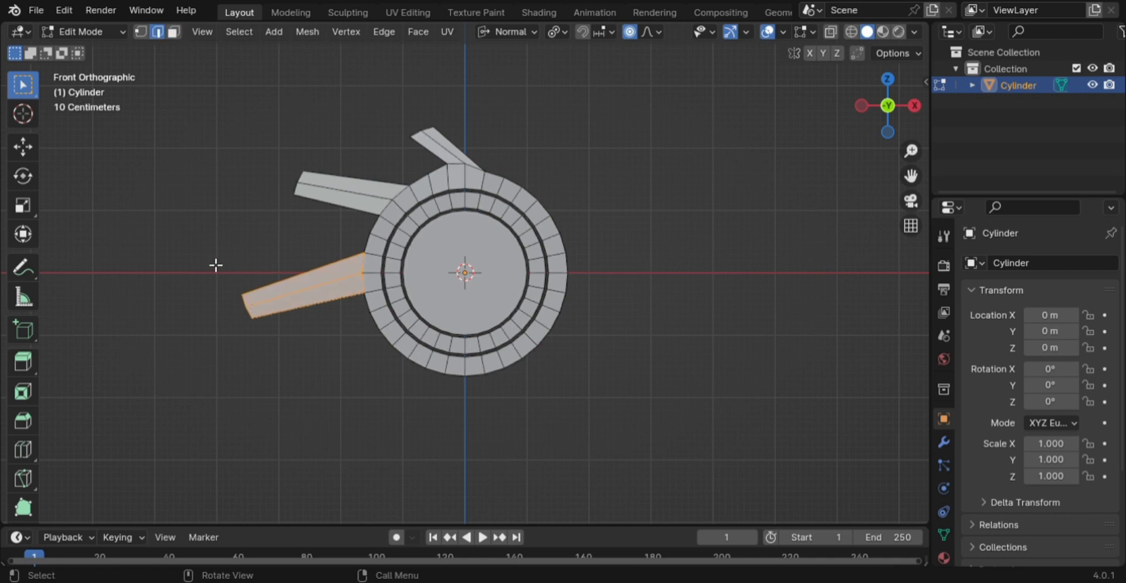
drag(202, 271, 270, 343)
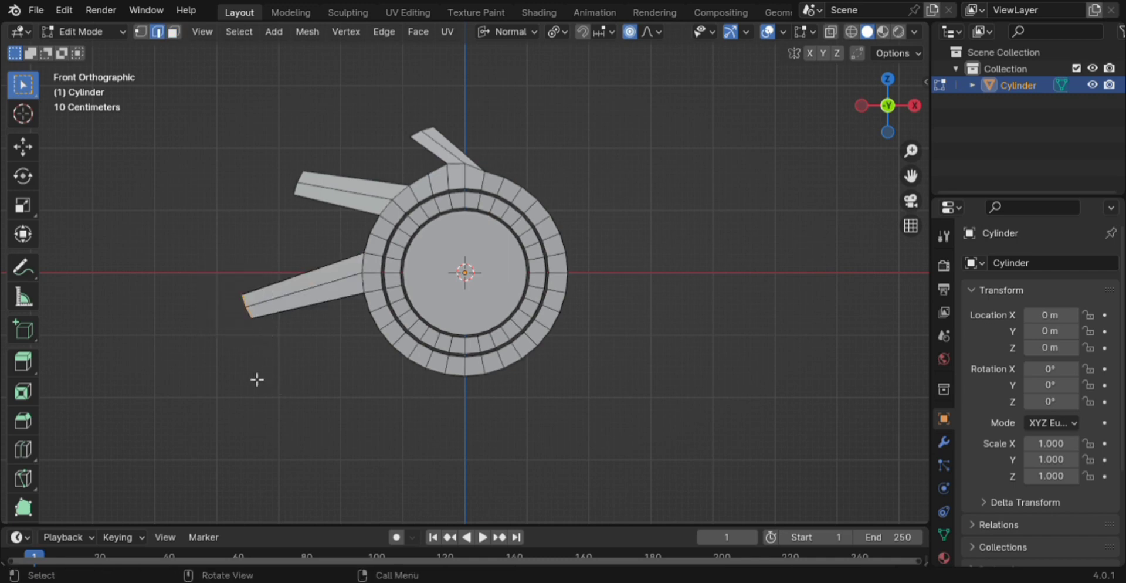
key(g)
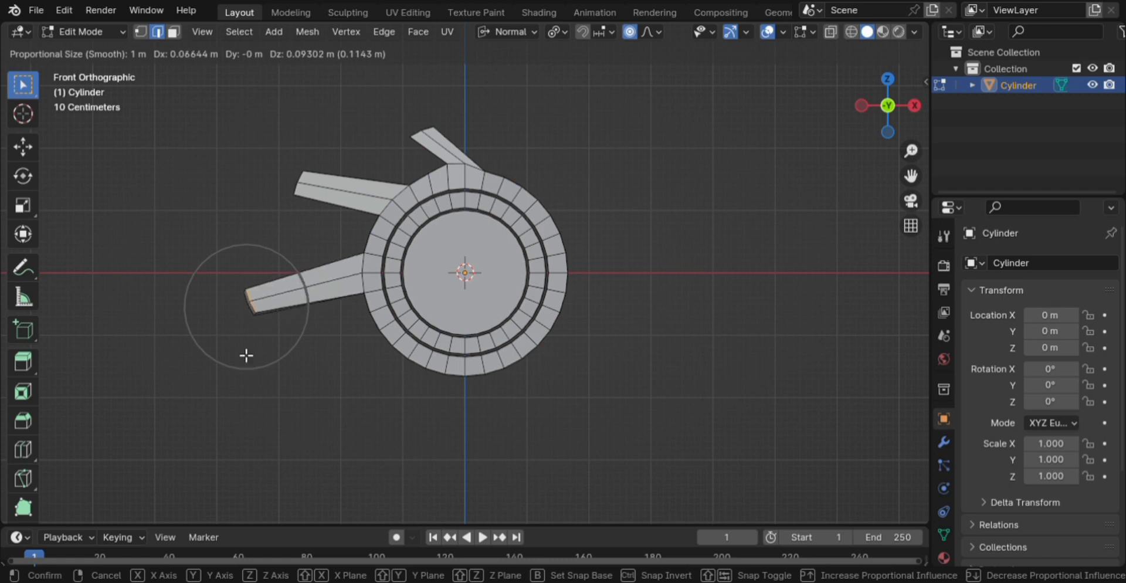
click(246, 355)
scroll(473, 265, down, 4)
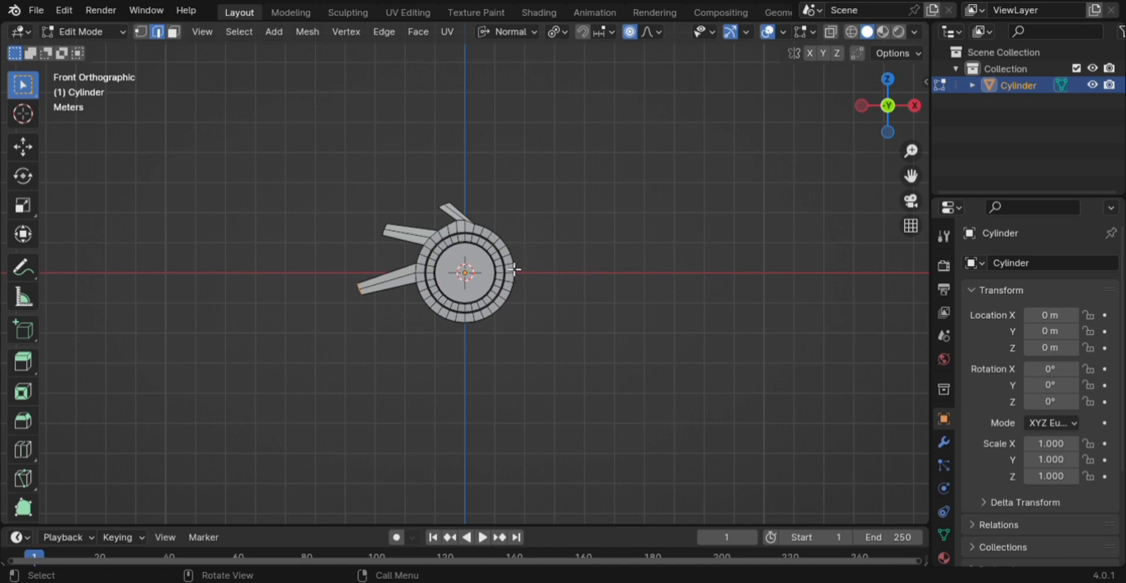
scroll(530, 278, up, 4)
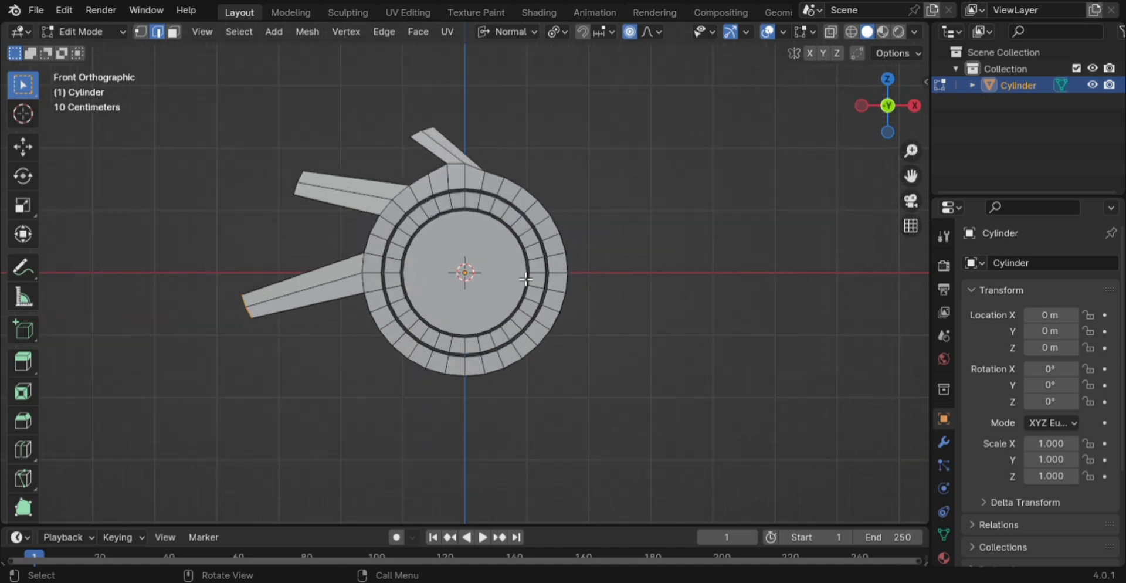
Add five evenly spaced loop cuts across the lowest arm on the -X side
click(304, 366)
key(ctrl+r)
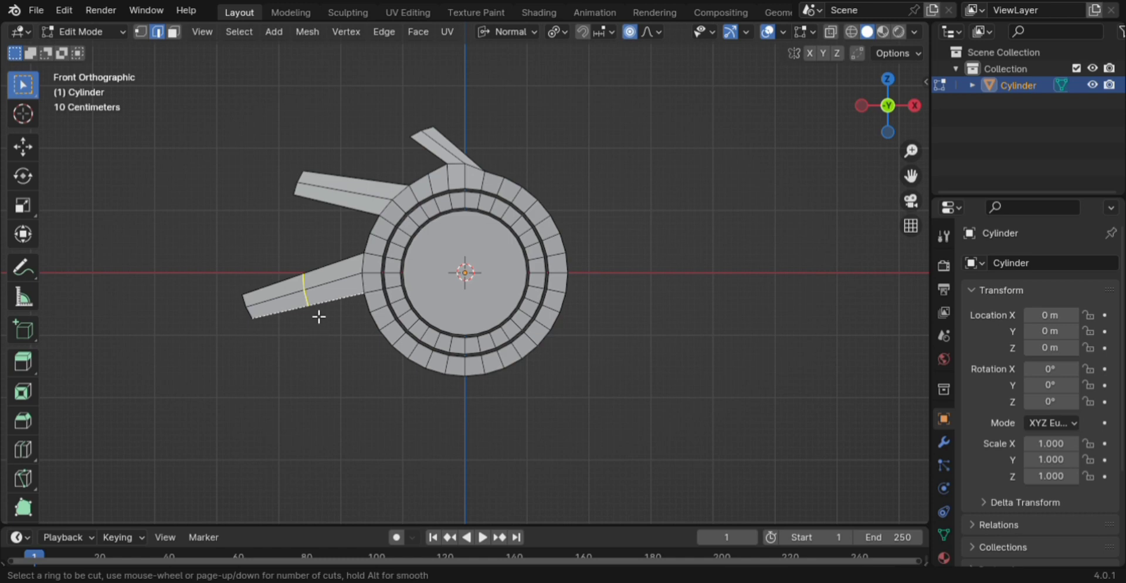
scroll(318, 317, up, 4)
click(318, 317)
right_click(320, 315)
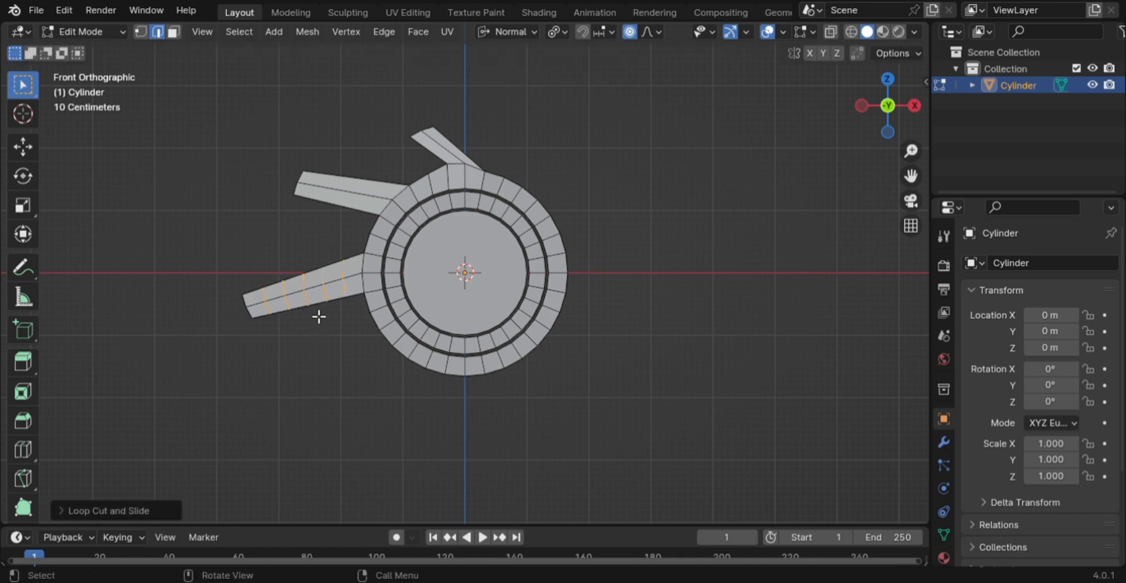
Add five evenly spaced loop cuts across the upper-left diagonal arm
click(323, 193)
key(ctrl+r)
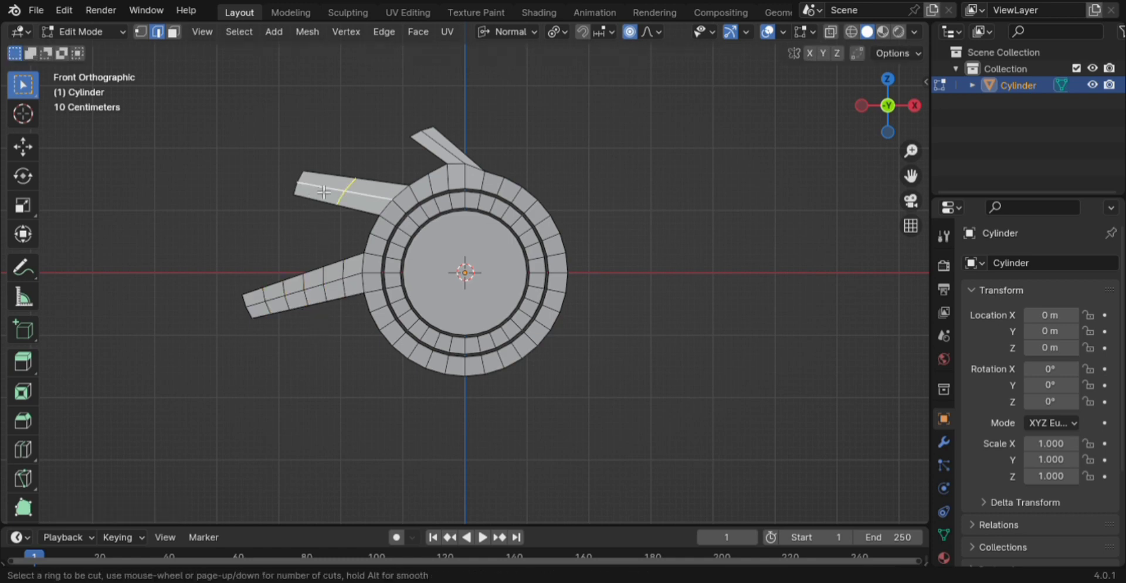
scroll(324, 193, up, 5)
scroll(324, 194, up, 2)
scroll(324, 193, down, 3)
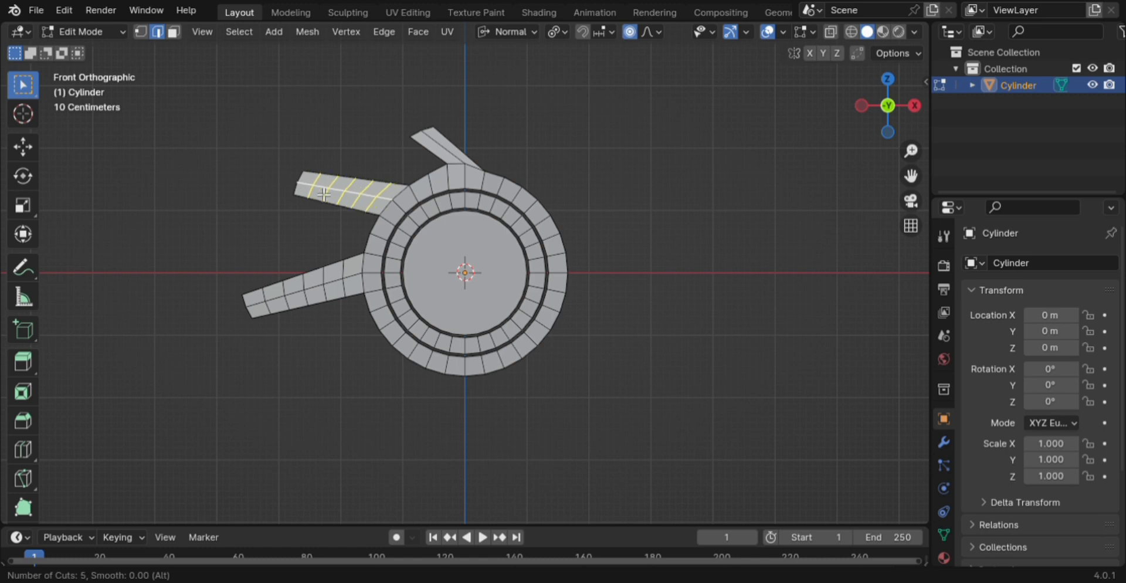
click(324, 194)
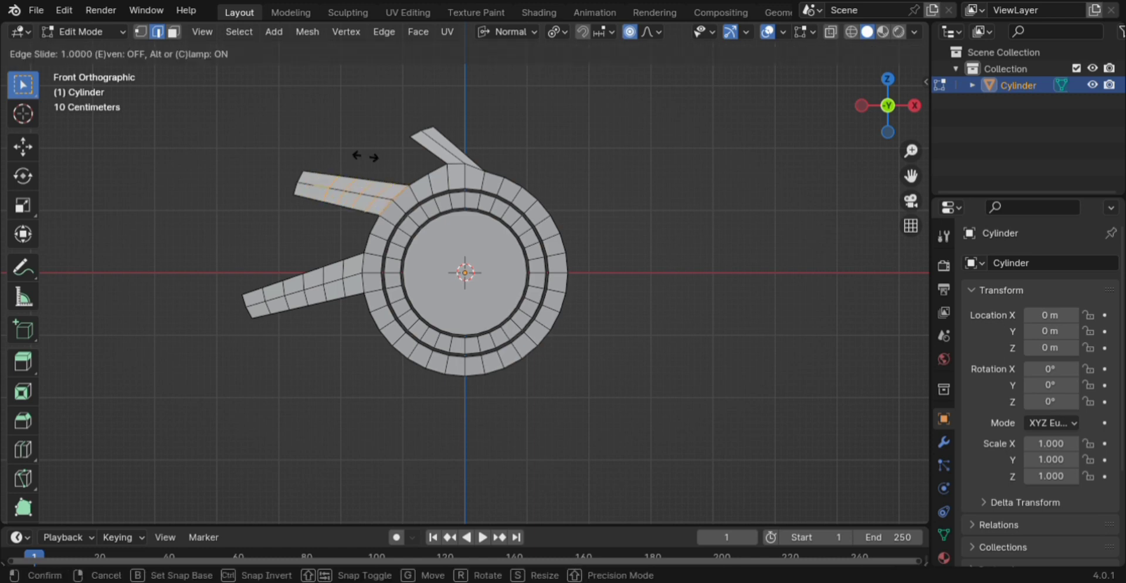
click(319, 178)
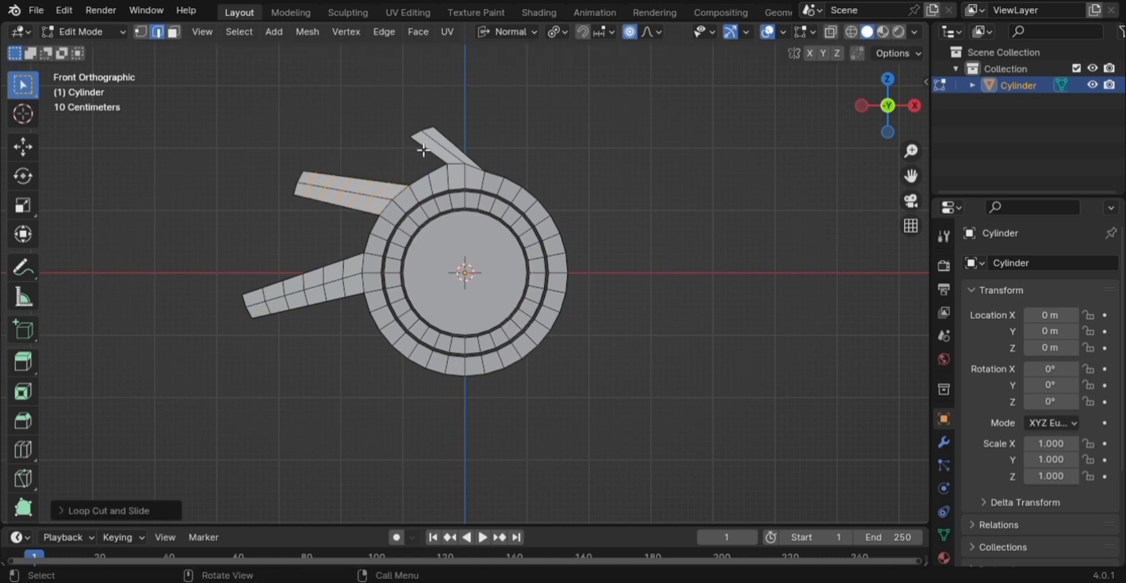
Add three evenly spaced loop cuts across the short arm at the top of the rim
key(ctrl+r)
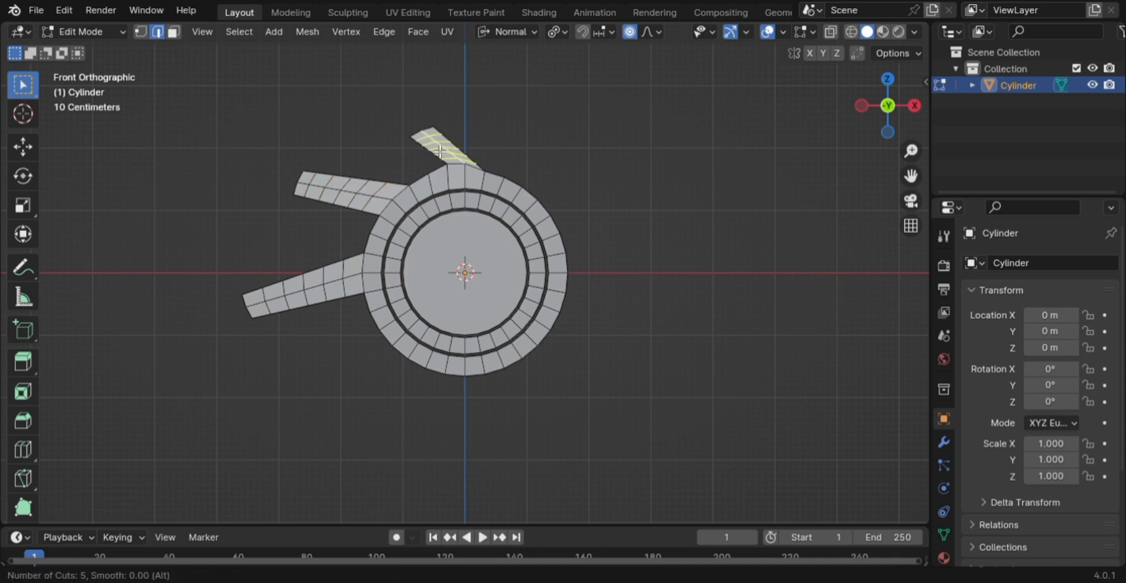
scroll(440, 151, down, 2)
click(441, 151)
right_click(440, 151)
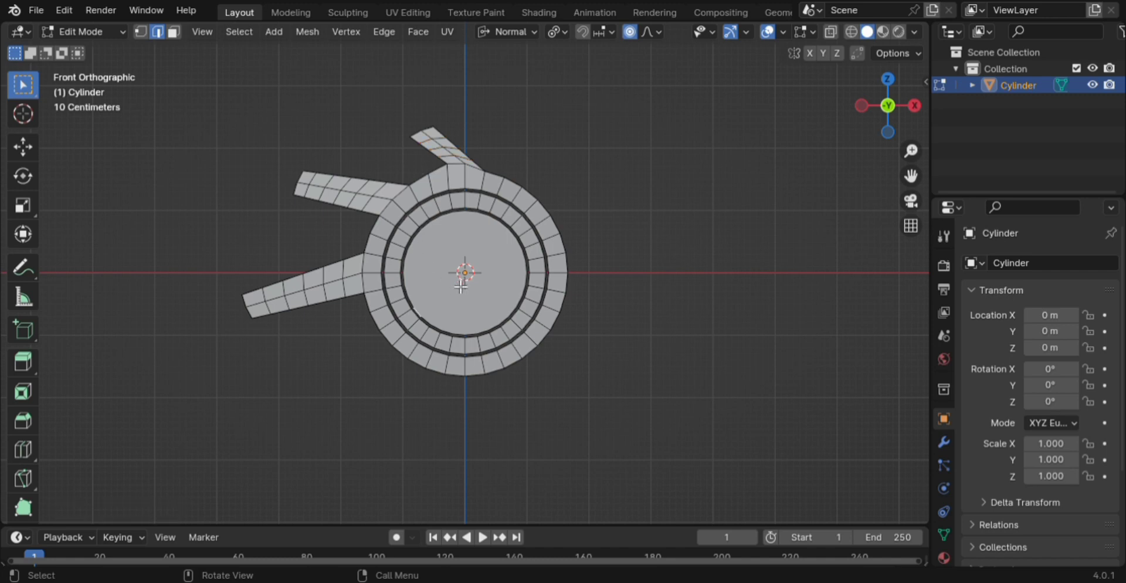
Select the cap faces of the central disc through the mesh, using X-ray and face selection
key(alt+z)
key(3)
key(b)
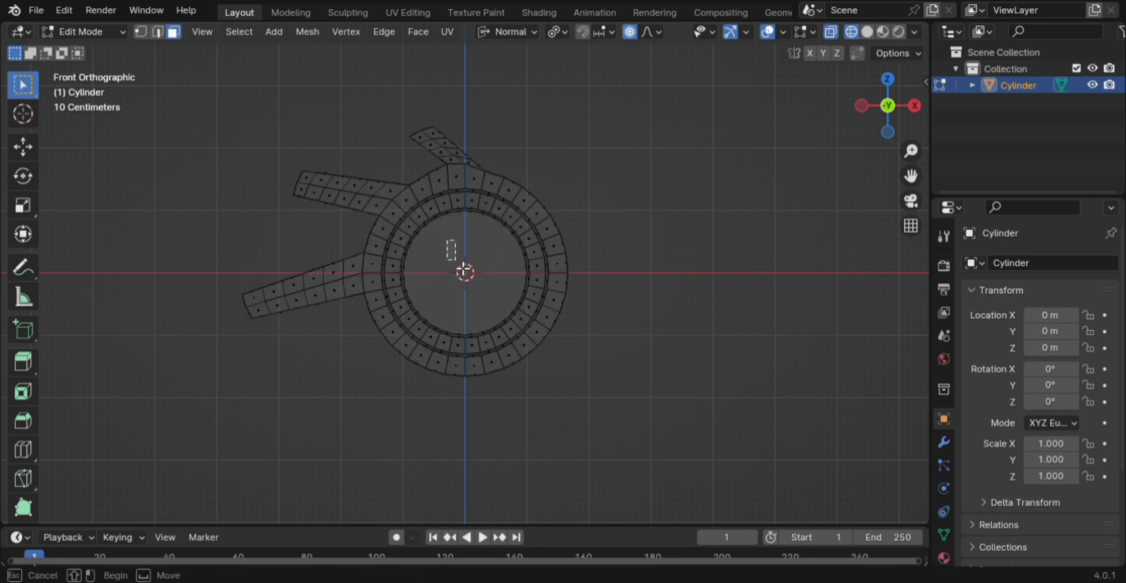
drag(446, 239, 484, 311)
drag(459, 256, 484, 283)
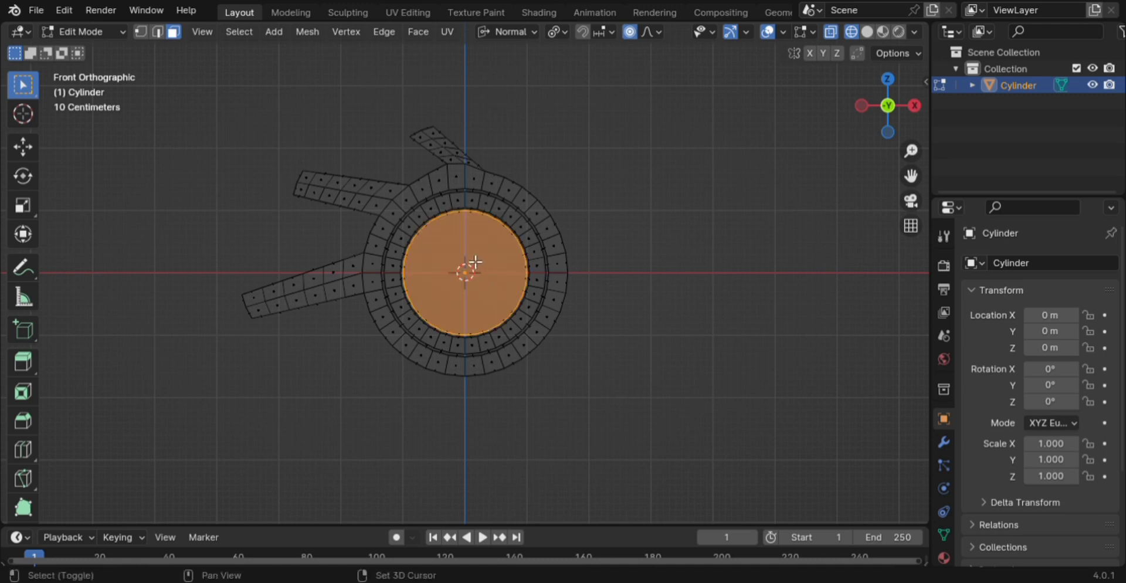
key(alt+z)
middle_drag(689, 329, 626, 332)
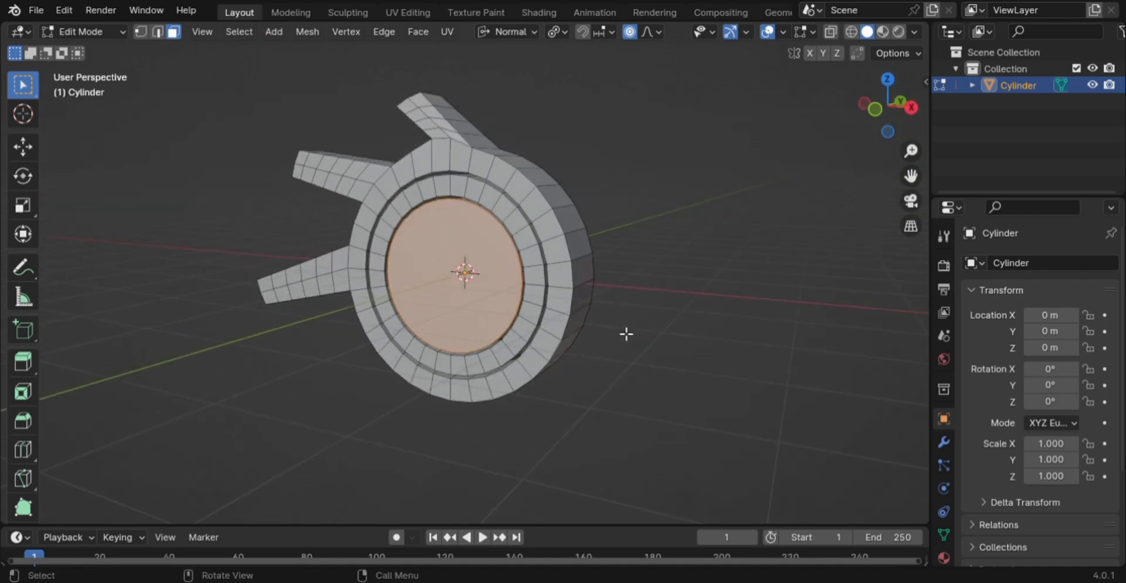
Inset the selected cap faces of the central disc and repeat the same inset six times toward the centre
key(i)
click(617, 329)
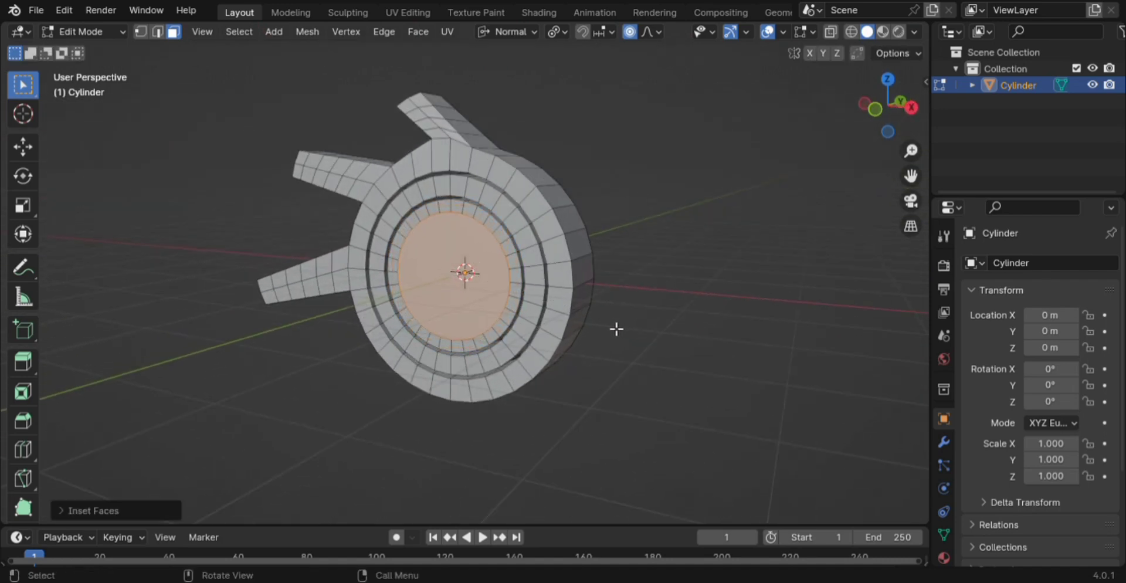
key(shift+r)
key(shift+r)
key(shift+r)
key(shift+r)
key(shift+r)
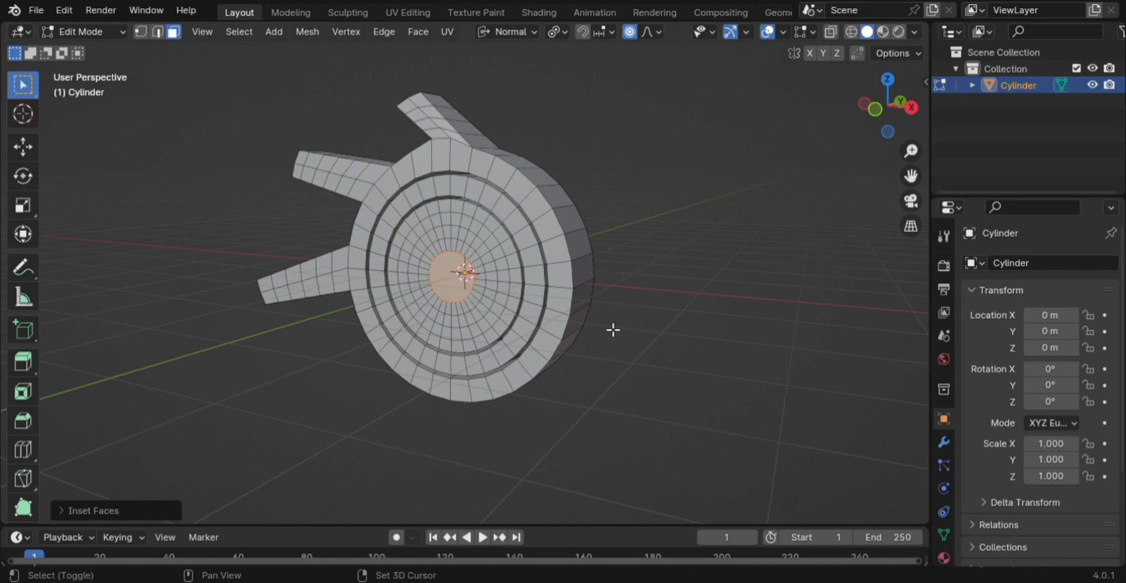
key(shift+r)
scroll(538, 306, down, 2)
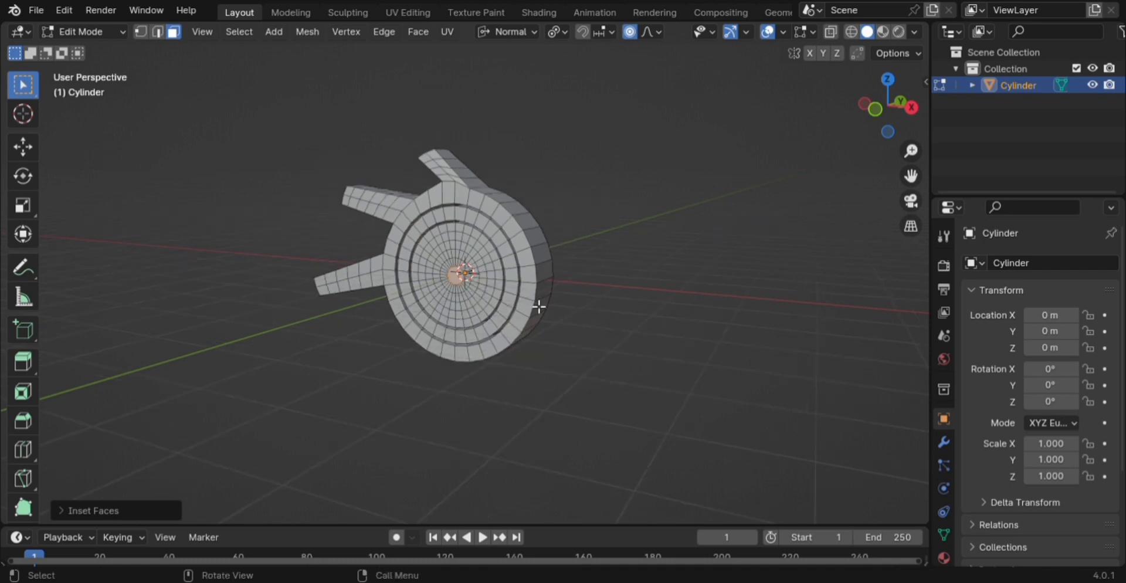
Return to Object Mode, give the wheel a level 2 Subdivision Surface modifier and shade it smooth
key(KP_1)
key(Tab)
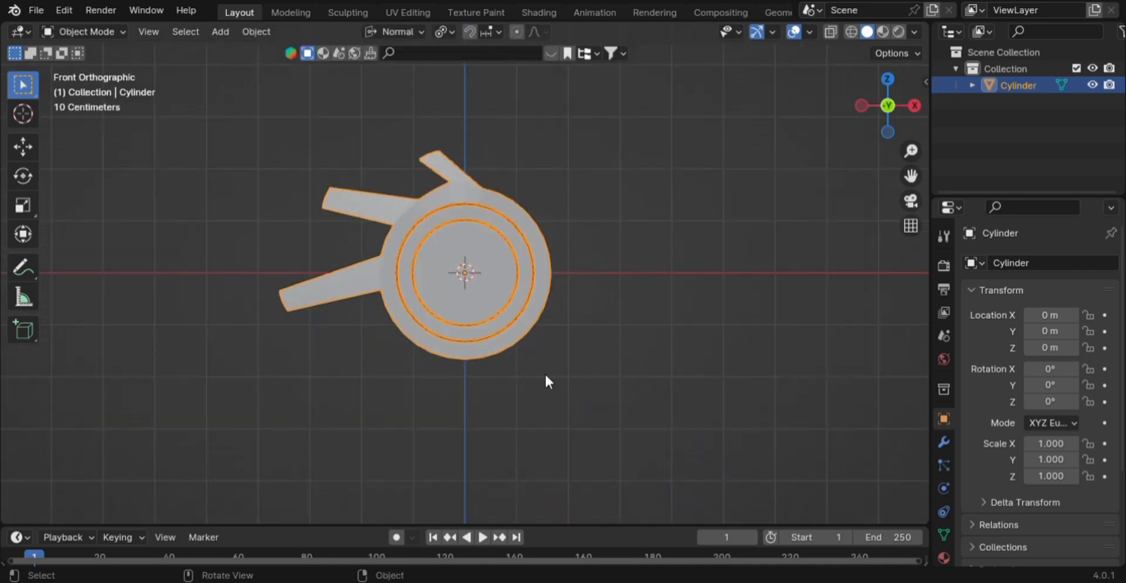
key(ctrl+2)
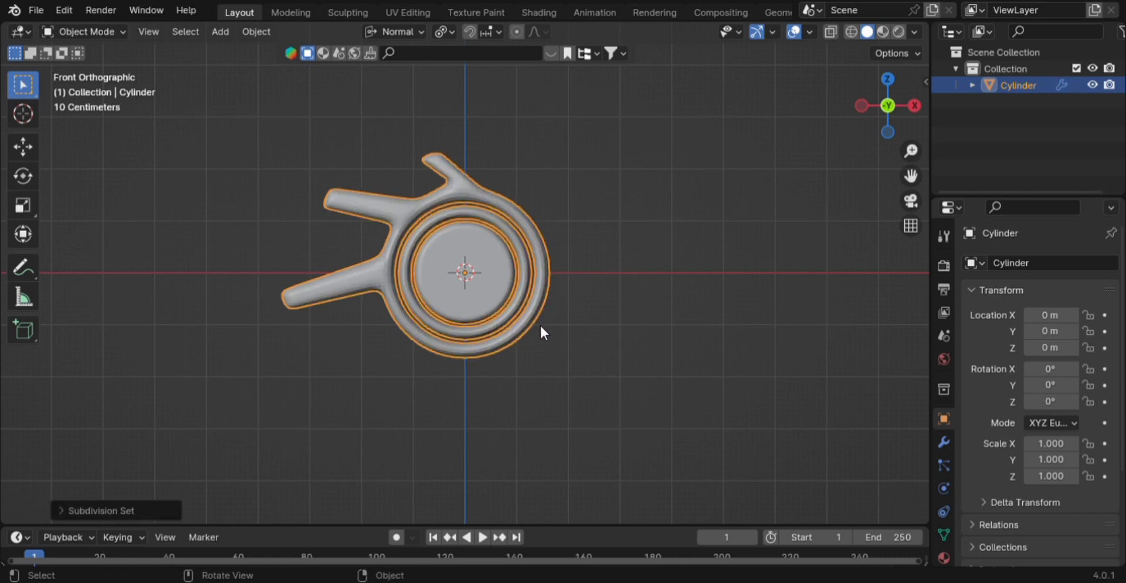
right_click(533, 262)
click(503, 259)
click(657, 322)
Select the wheel again in front view and enter Edit Mode
mouse_move(640, 319)
middle_down()
mouse_move(678, 308)
mouse_move(685, 359)
mouse_move(498, 309)
mouse_move(474, 352)
mouse_move(684, 329)
mouse_move(663, 340)
mouse_move(645, 318)
middle_up()
key(grave)
click(545, 294)
key(grave)
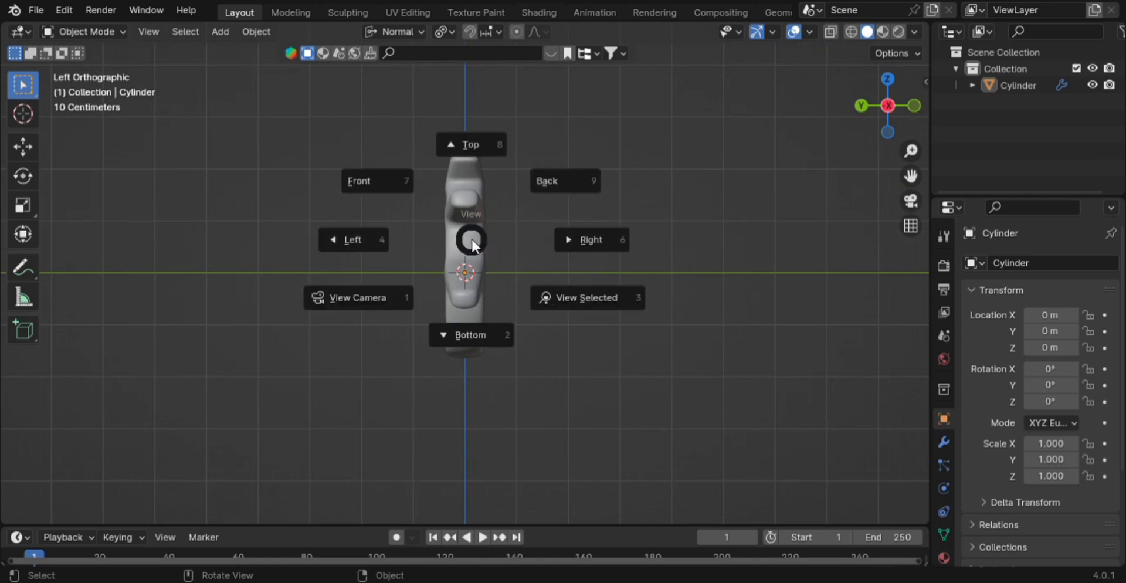
click(409, 188)
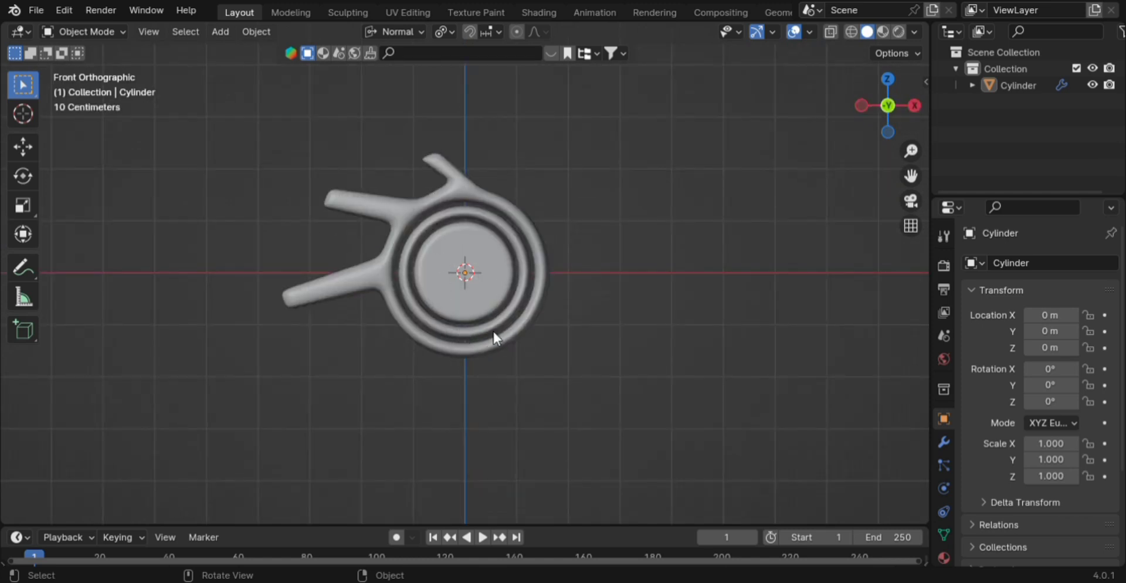
click(526, 218)
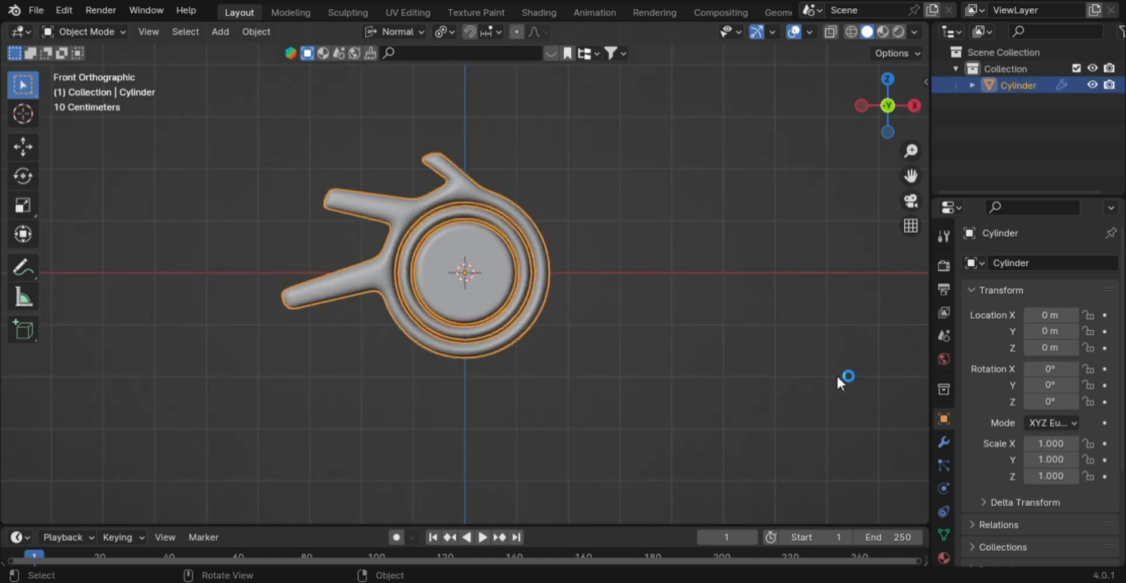
key(Tab)
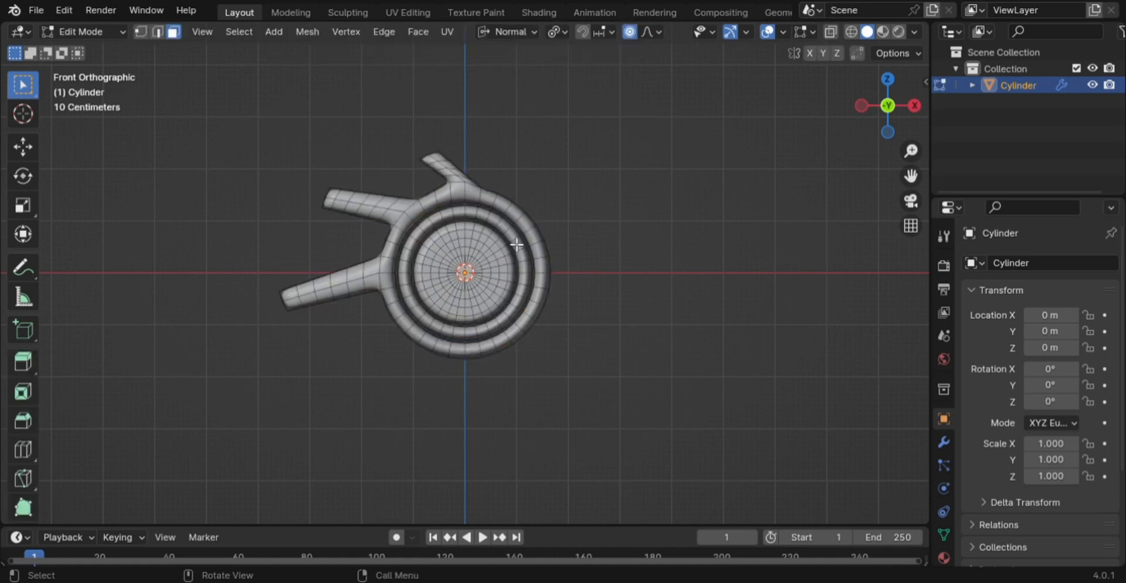
Try to separate the linked outer ring with its three arms into its own object
alt+click(544, 240)
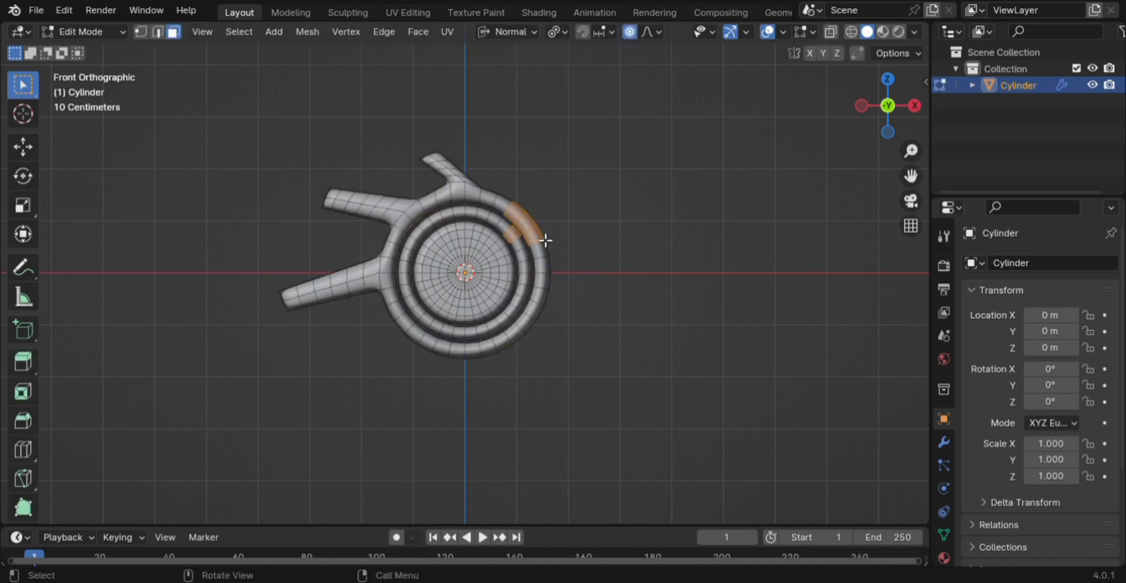
alt+click(557, 268)
key(ctrl+l)
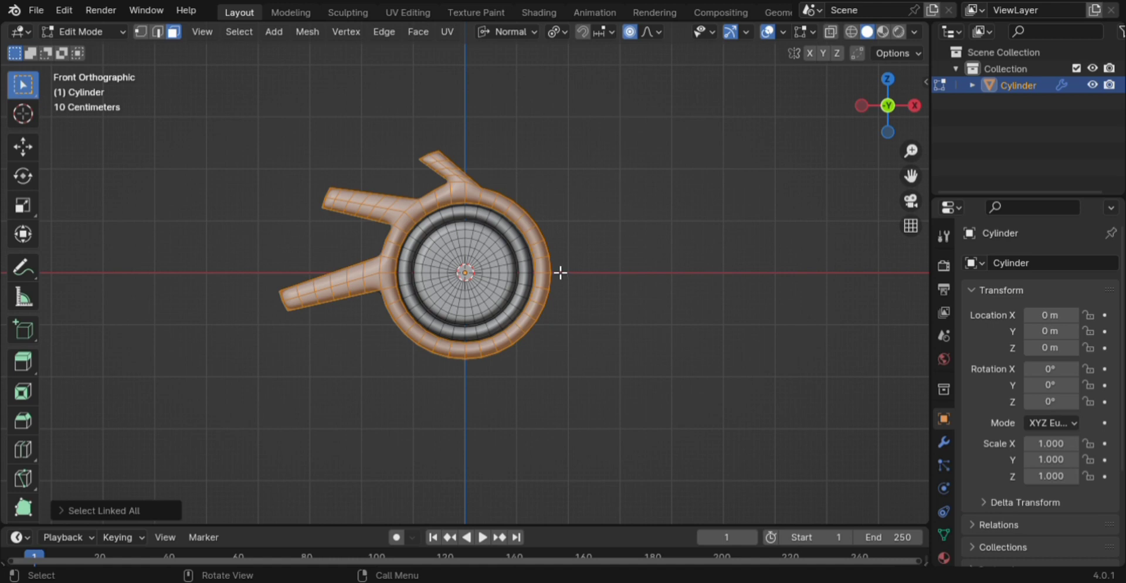
key(p)
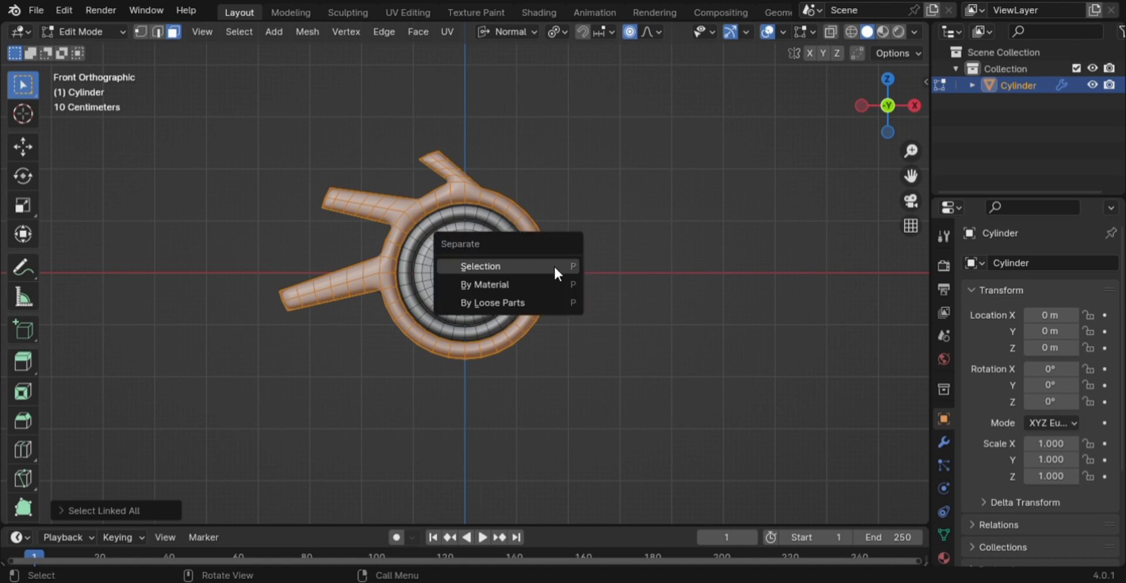
click(554, 265)
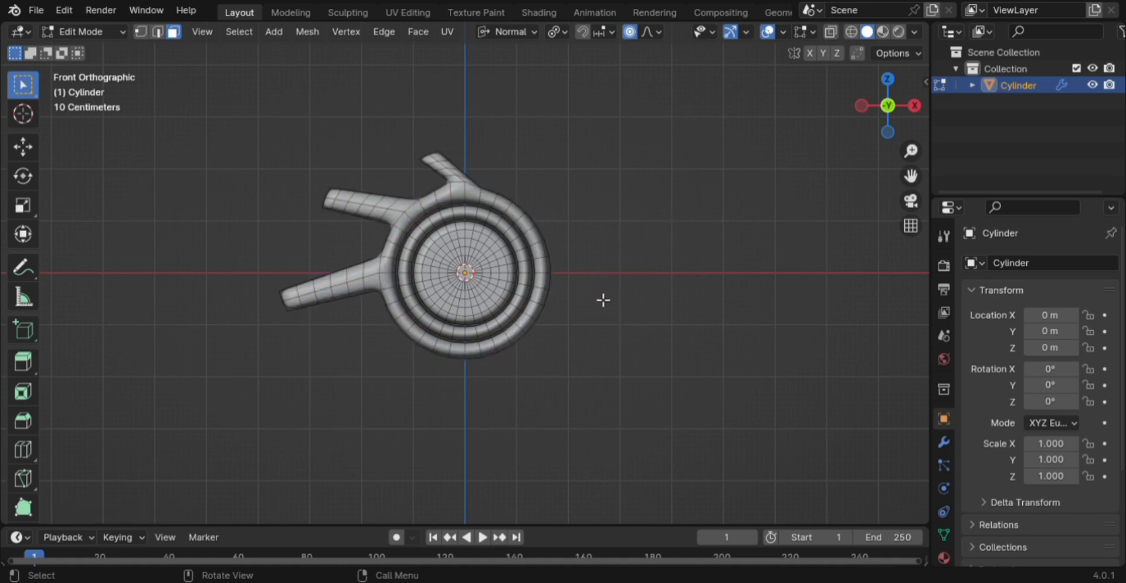
Give the whole wheel a new material with an orange base colour and switch the viewport to Material Preview
click(945, 558)
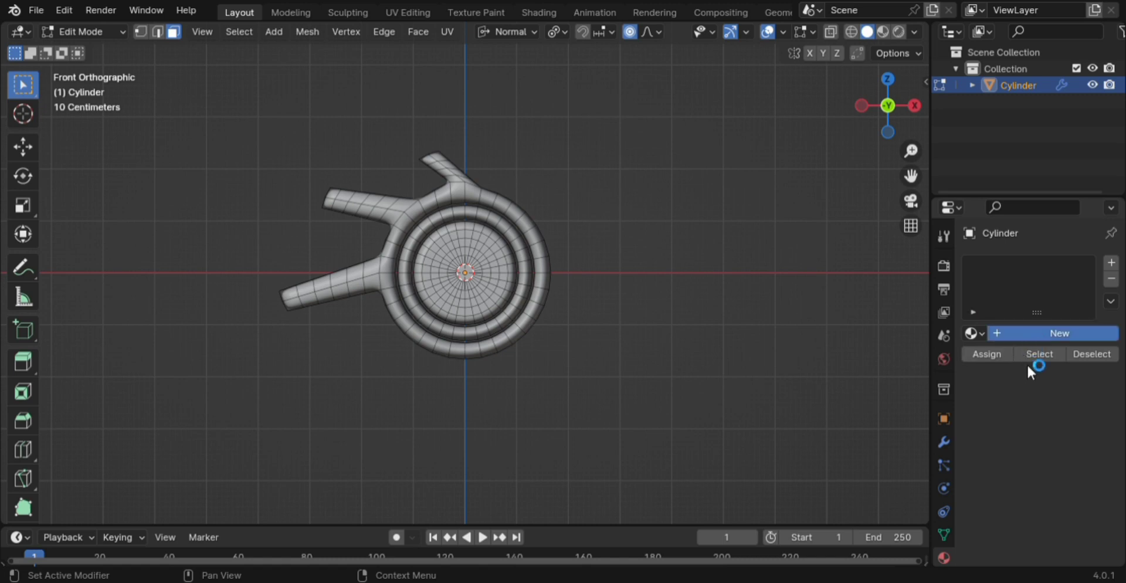
click(1050, 495)
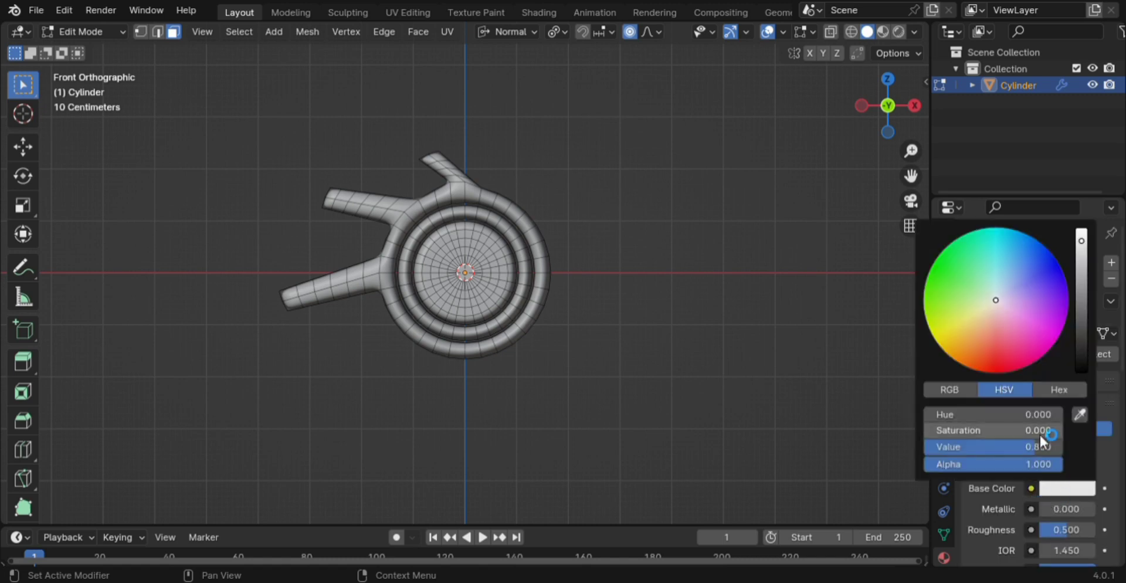
click(973, 361)
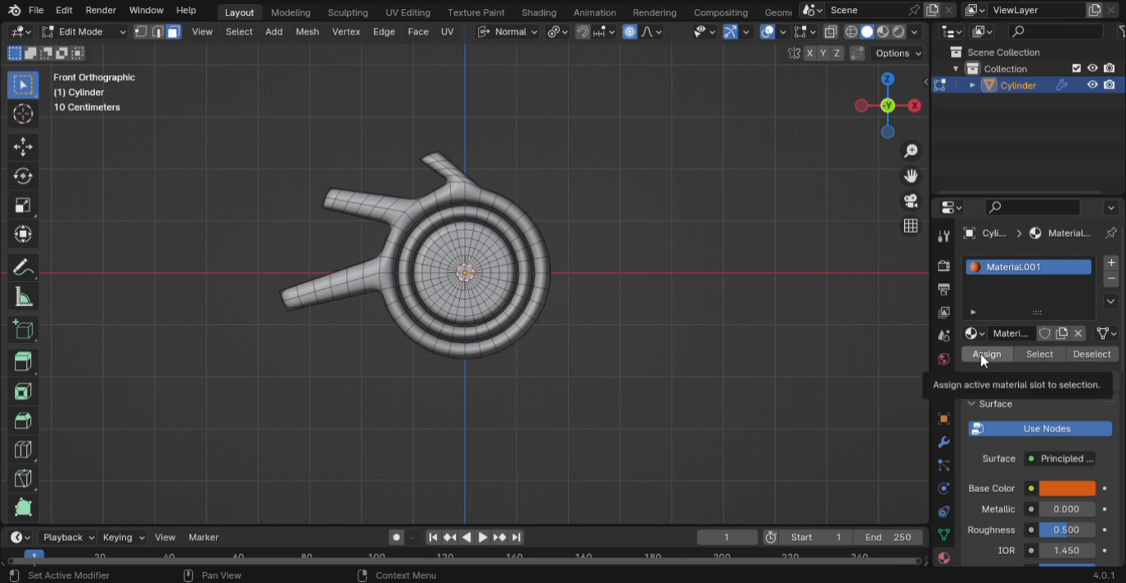
key(z)
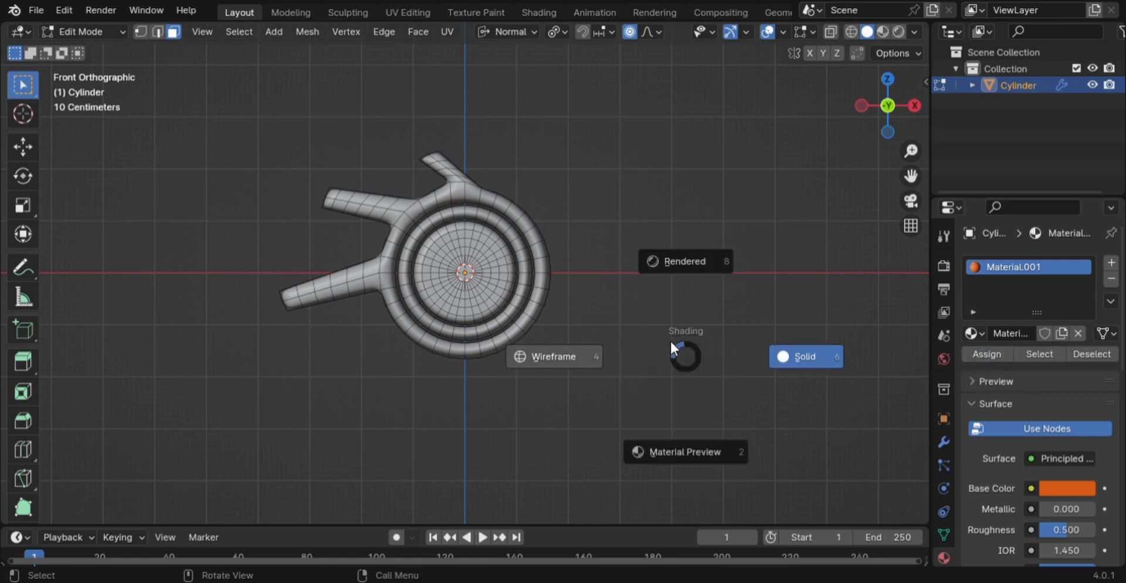
click(707, 449)
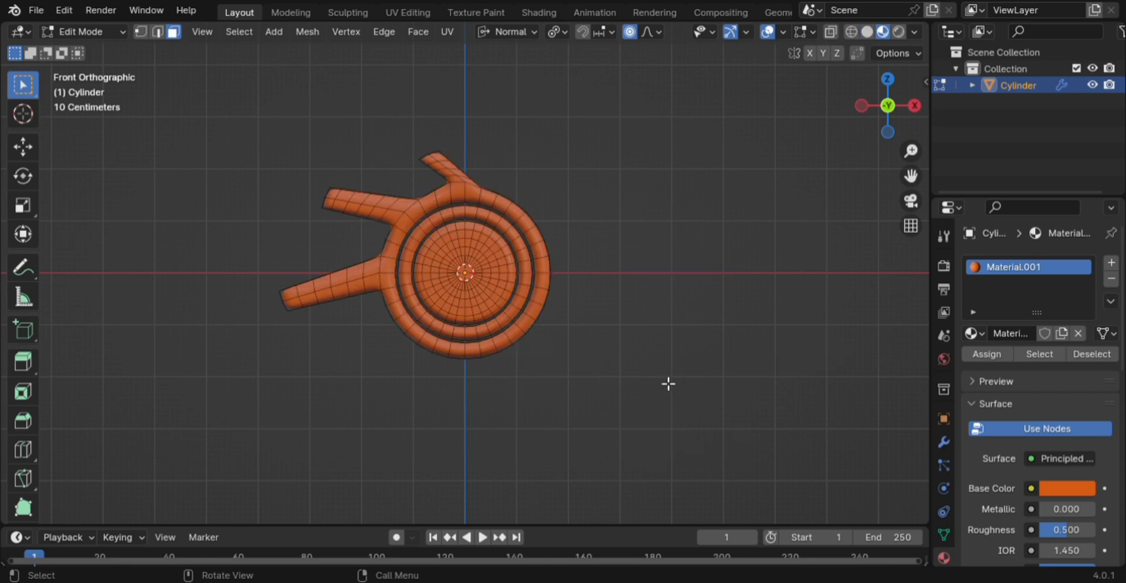
Select the linked middle ring and assign it a second, empty material slot
click(528, 265)
key(ctrl+l)
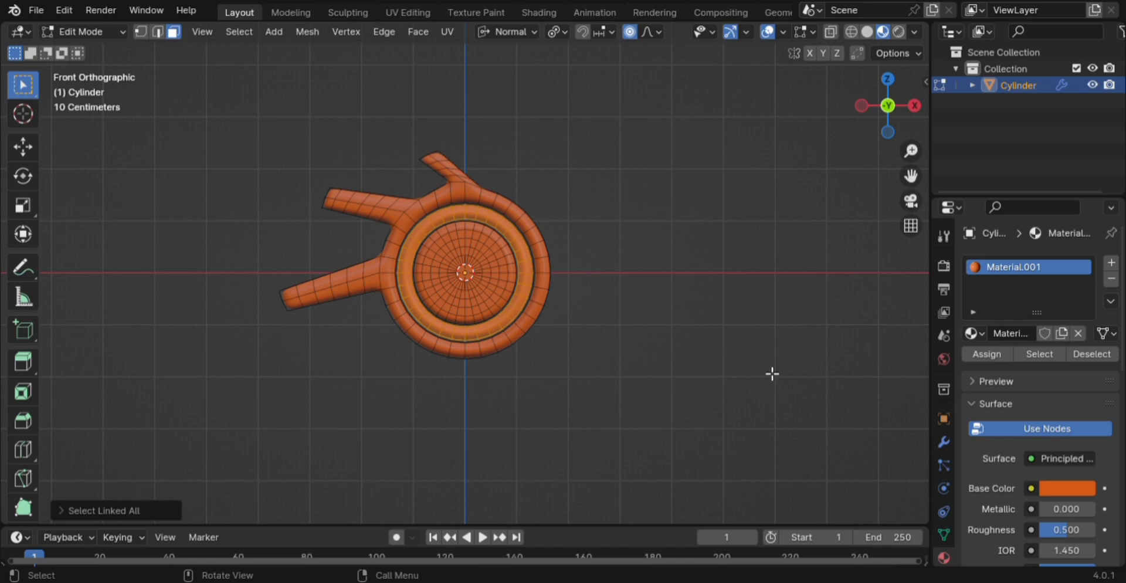
click(1112, 262)
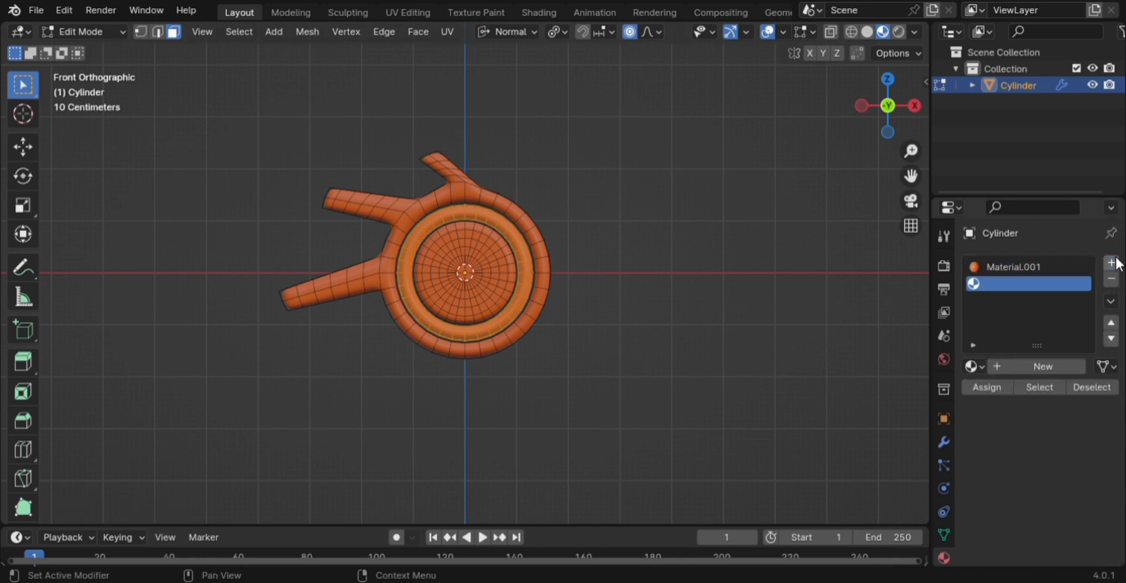
click(998, 383)
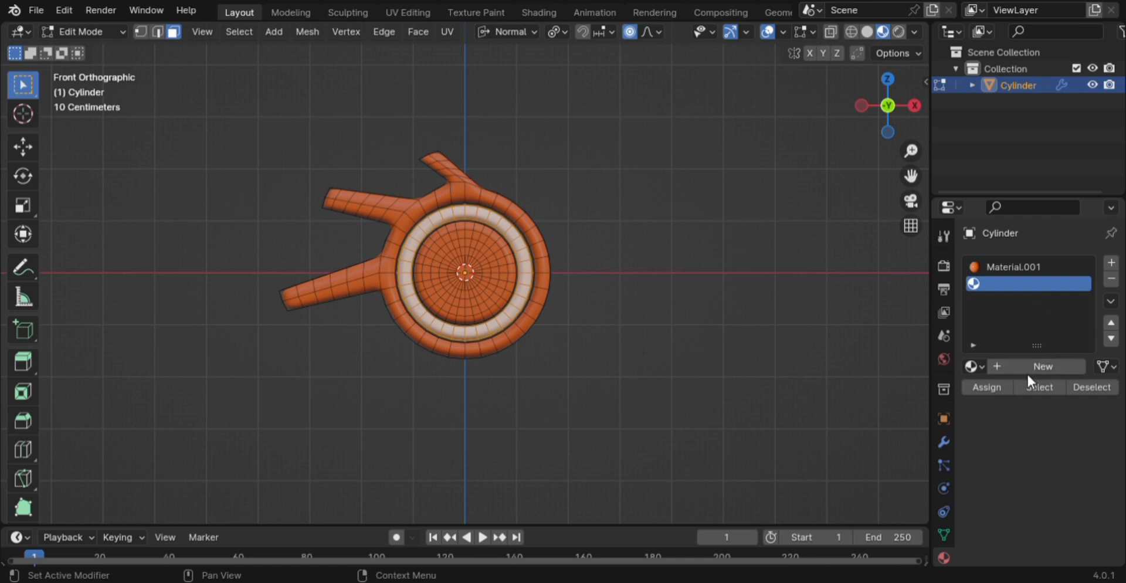
Assign the linked central disc a new material in a third slot, with a darkened blue base colour, hue 0.656 and saturation 0.948
click(493, 272)
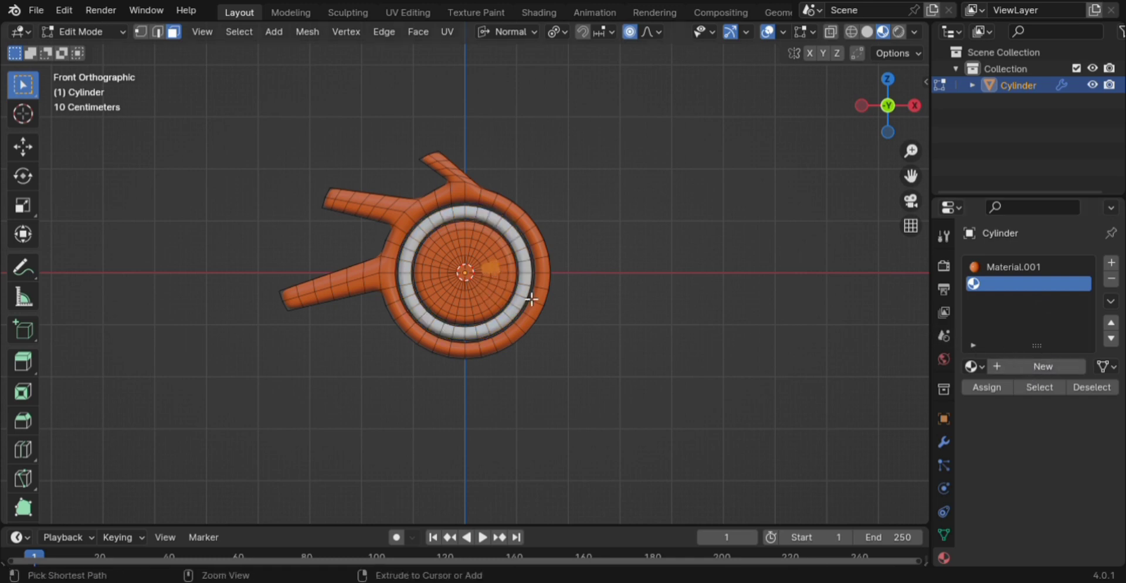
key(ctrl+l)
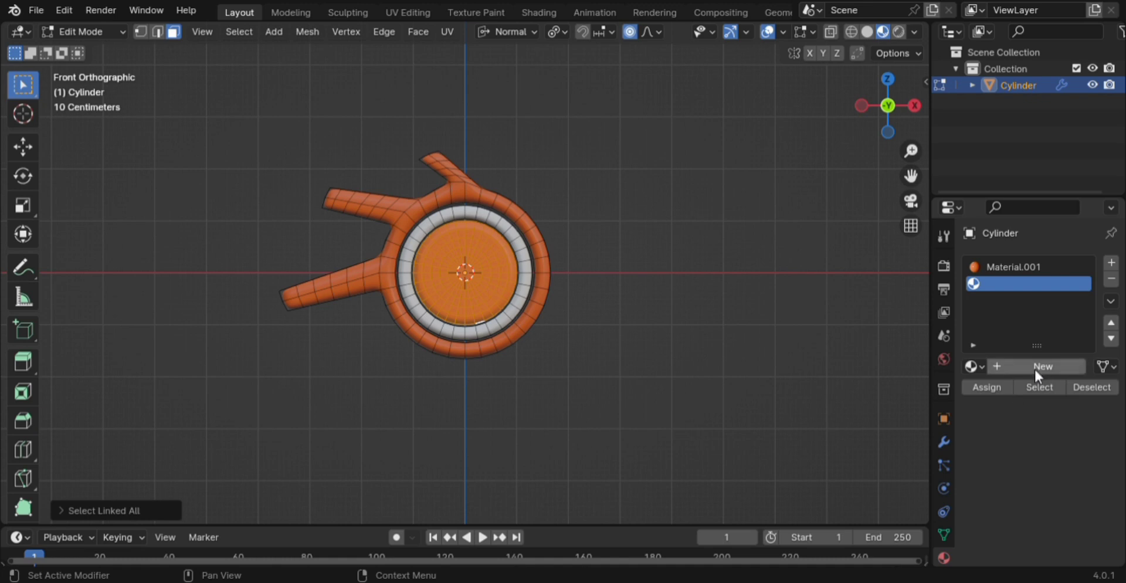
click(1112, 263)
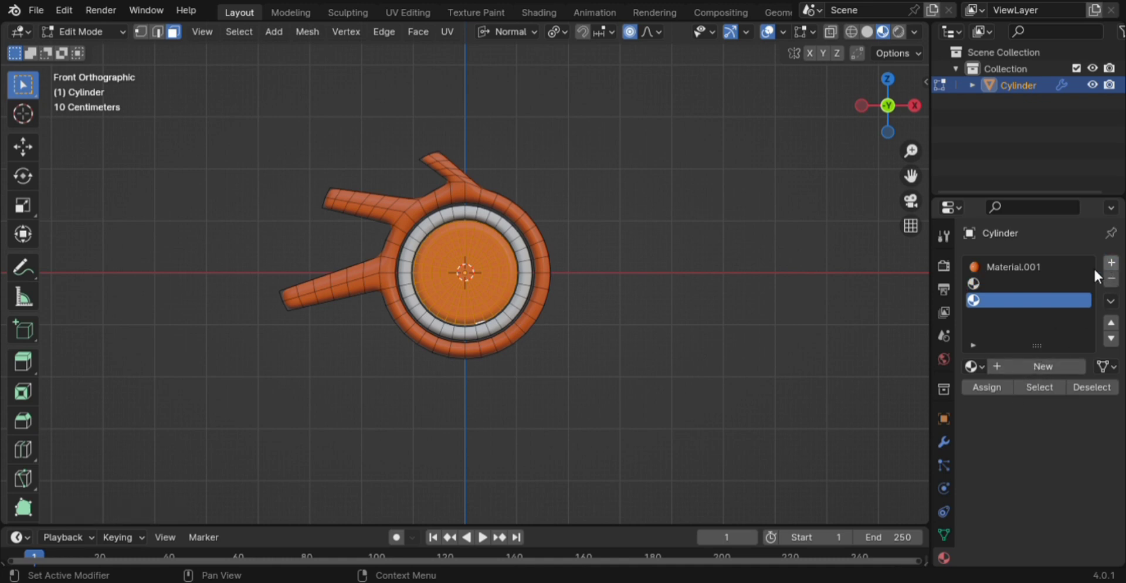
click(1024, 365)
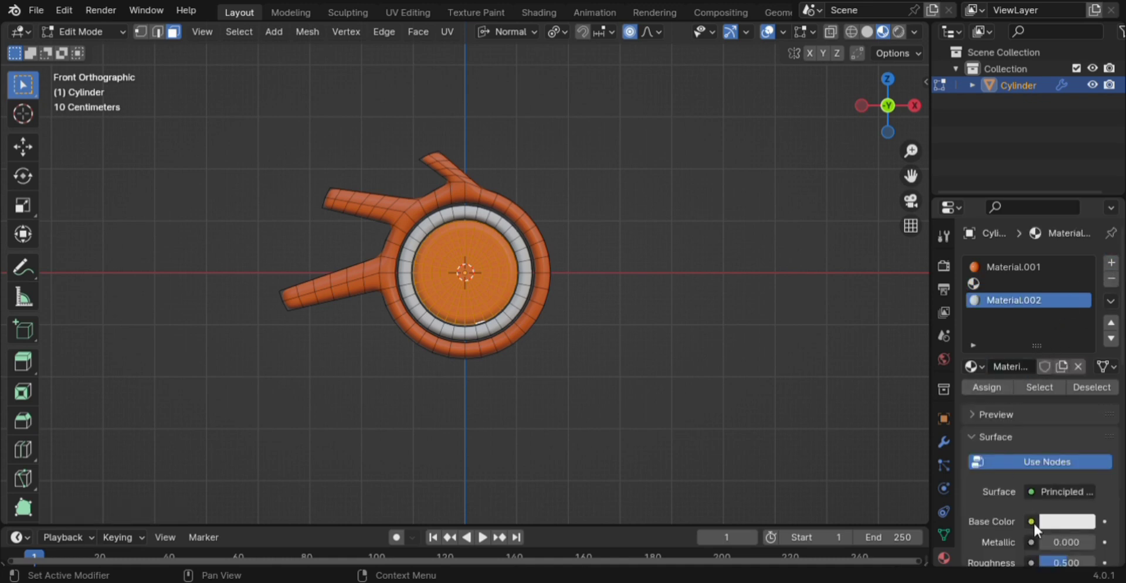
click(1068, 521)
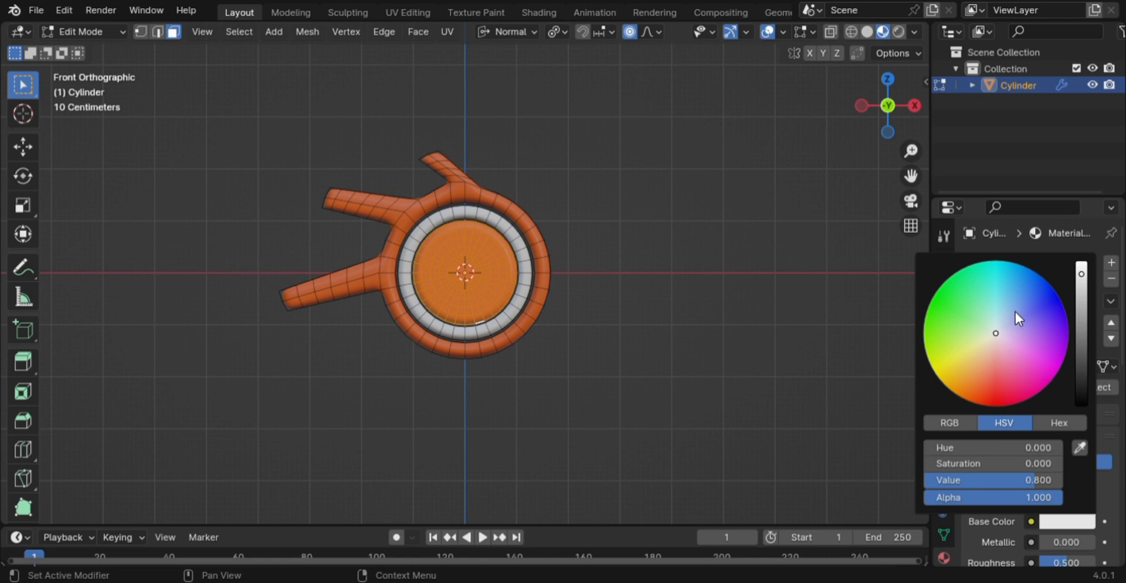
click(1038, 298)
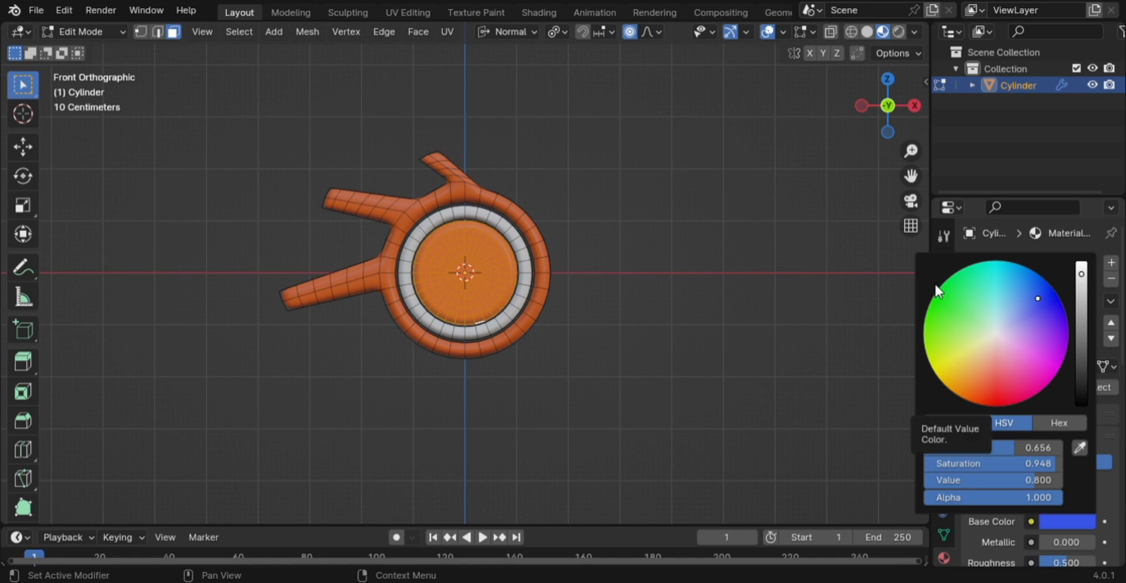
click(1082, 305)
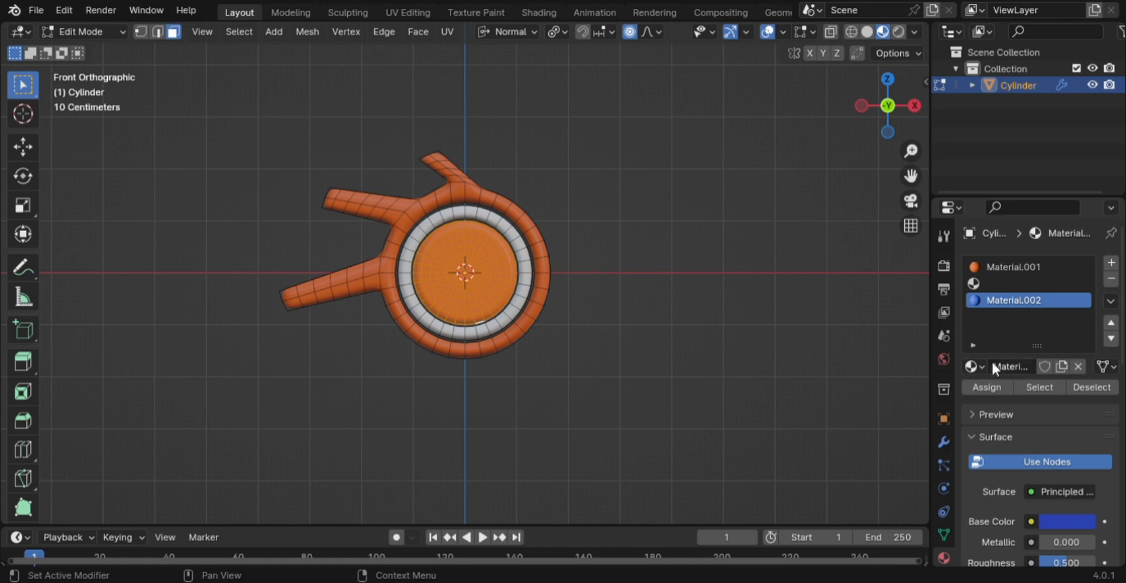
click(979, 385)
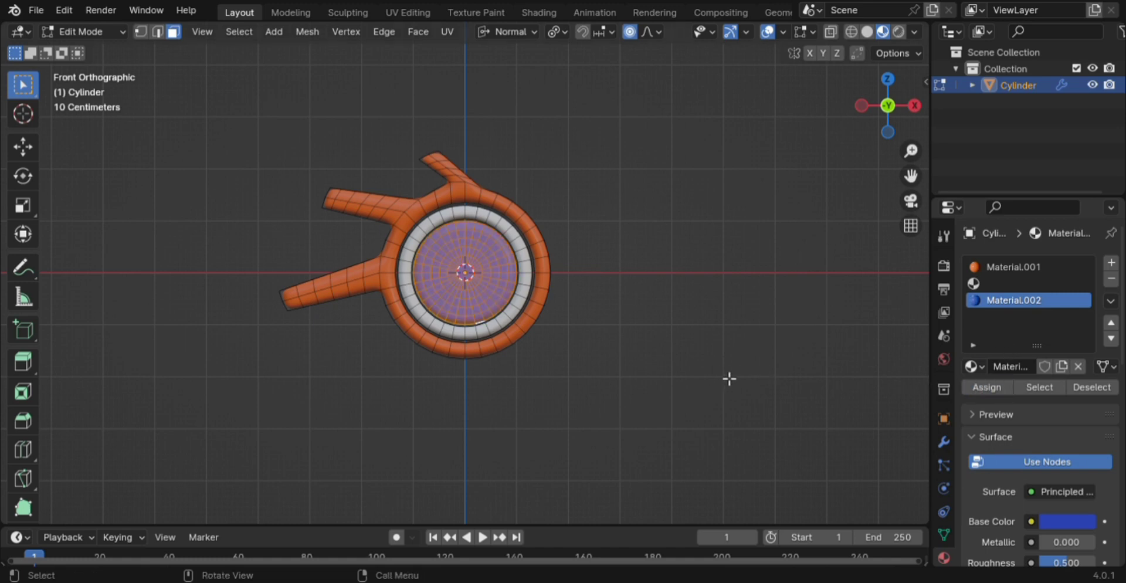
Return to Object Mode, deselect the wheel and examine its coloured parts in front view, both up close and from afar
key(Tab)
click(700, 357)
scroll(713, 364, down, 4)
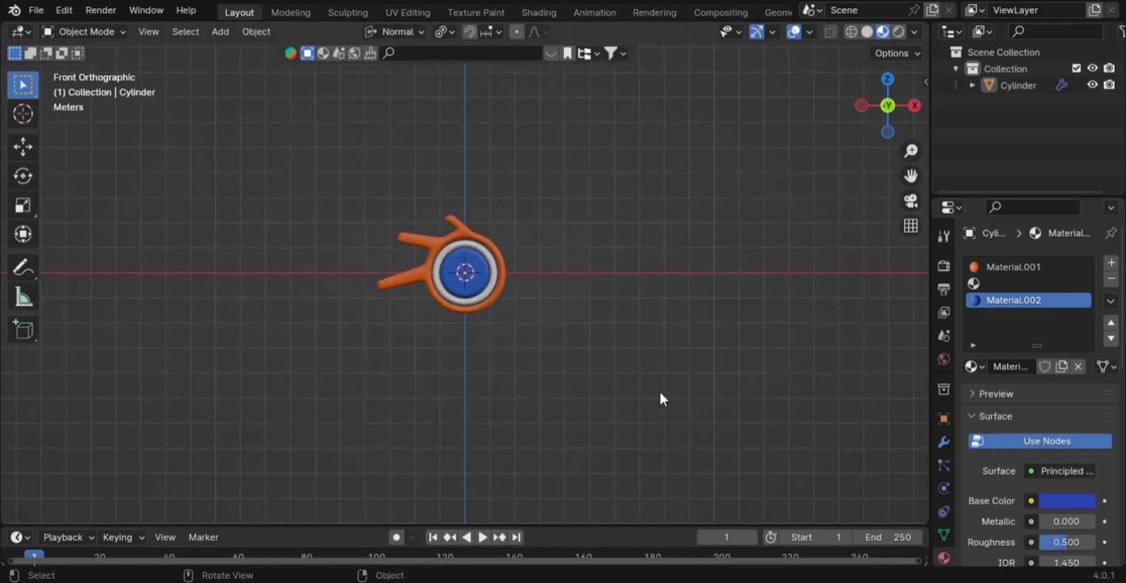
scroll(660, 388, up, 8)
scroll(646, 378, down, 4)
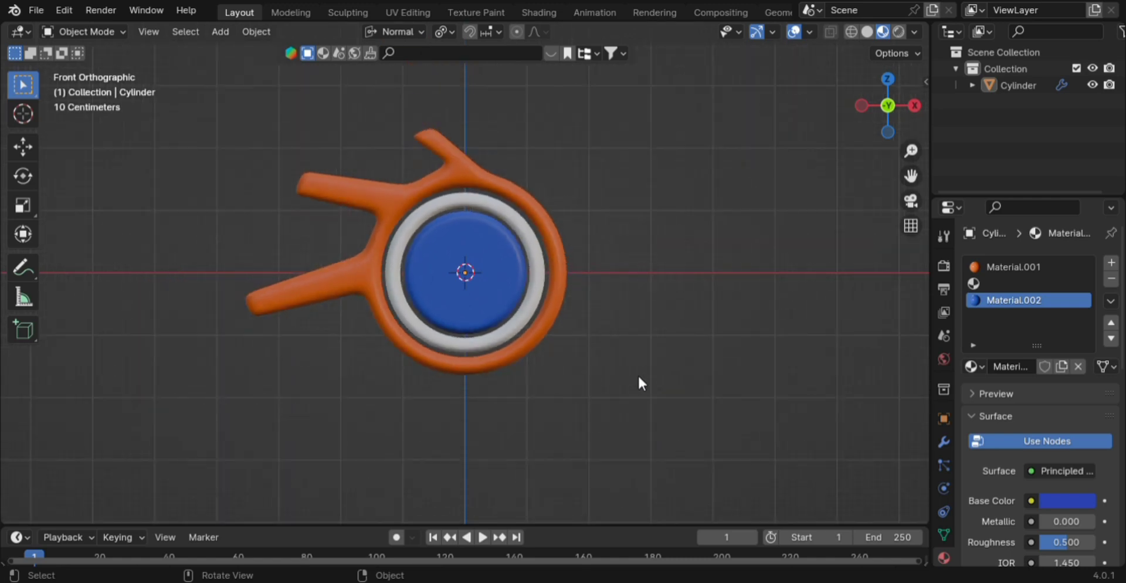
scroll(639, 359, down, 6)
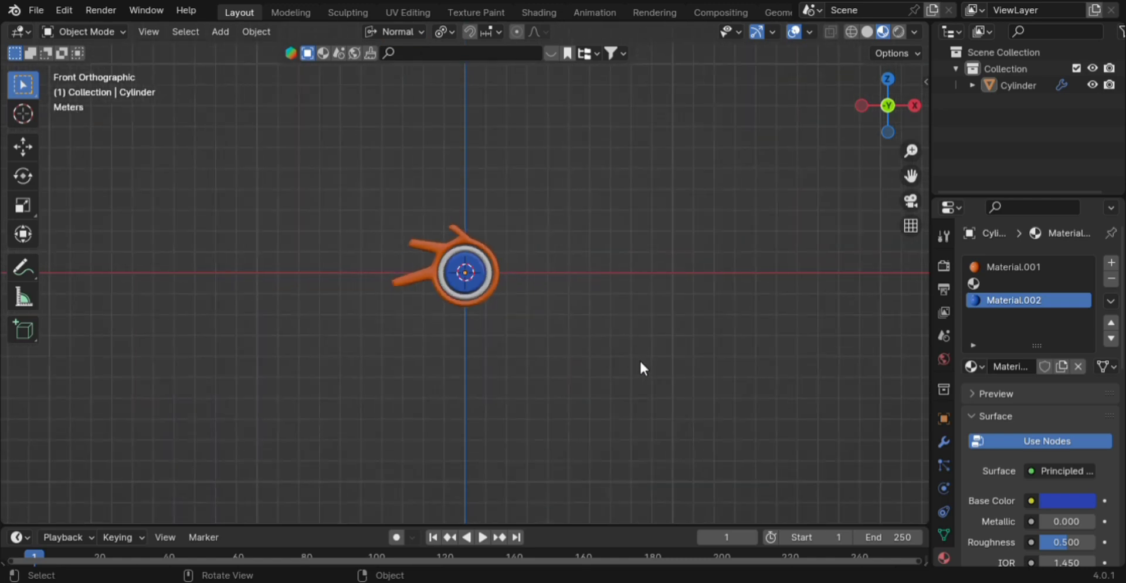
scroll(639, 361, up, 3)
scroll(639, 361, down, 2)
scroll(639, 361, up, 2)
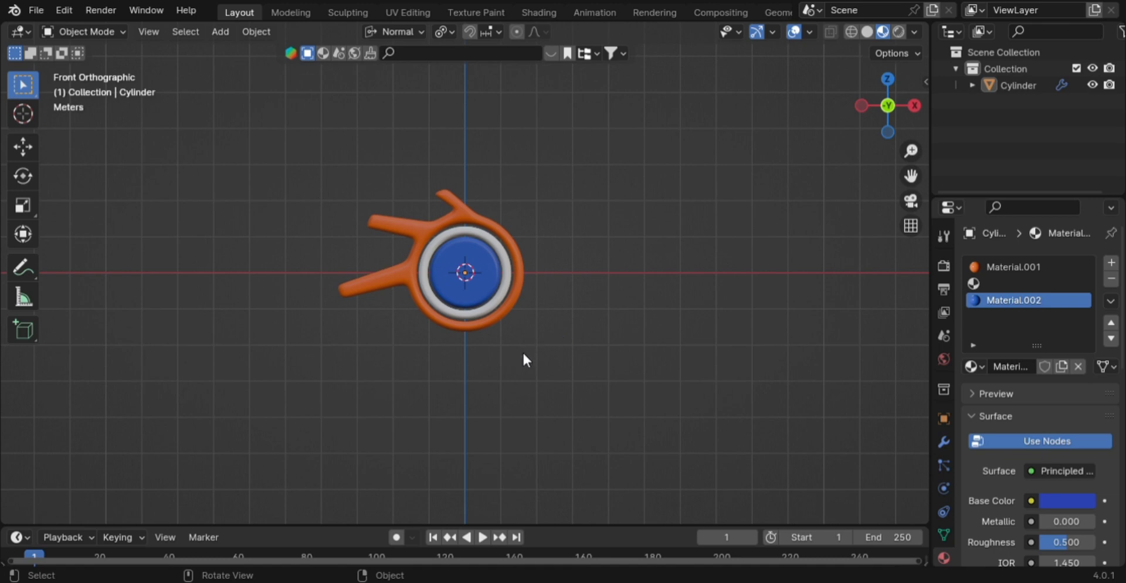
scroll(523, 355, up, 2)
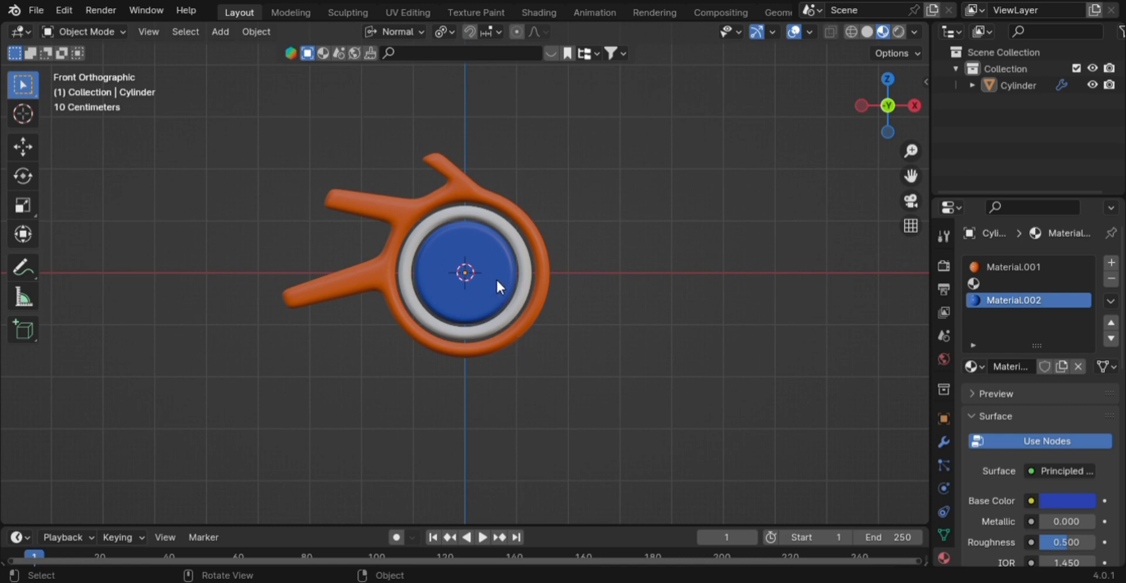
Scale the wheel's selected central disc down to about 0.88 with smooth proportional editing, and return to Object Mode with nothing selected
click(495, 246)
key(Tab)
scroll(516, 284, up, 3)
scroll(516, 283, up, 1)
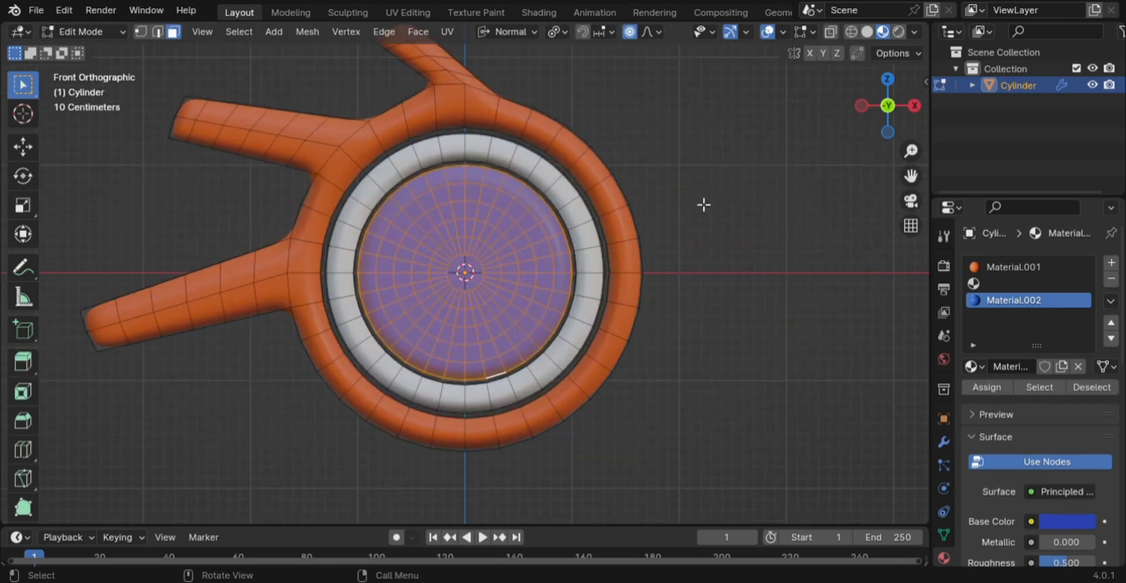
key(s)
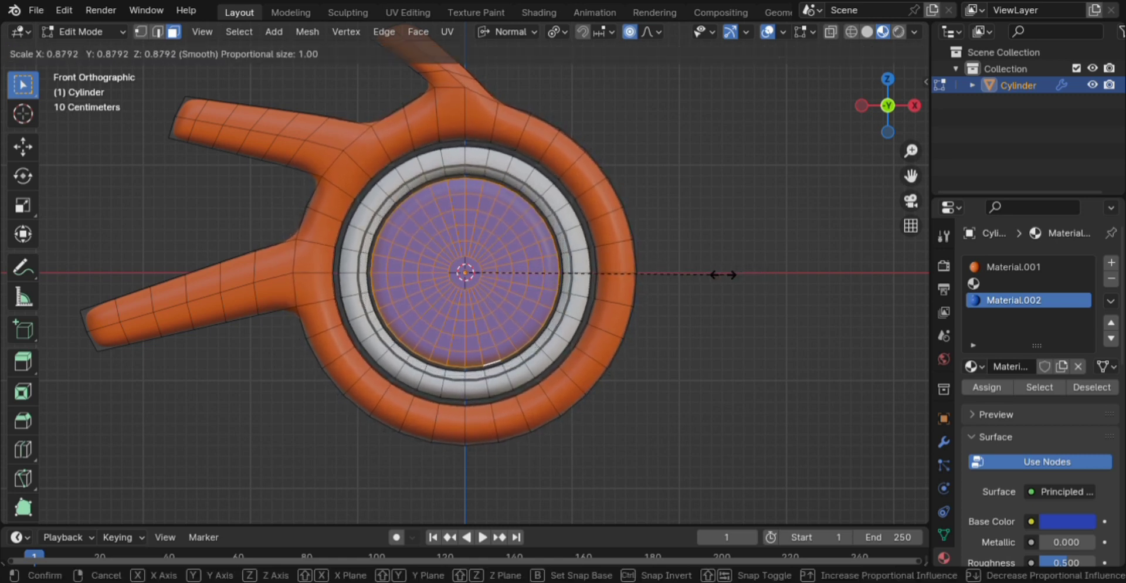
click(717, 273)
key(Tab)
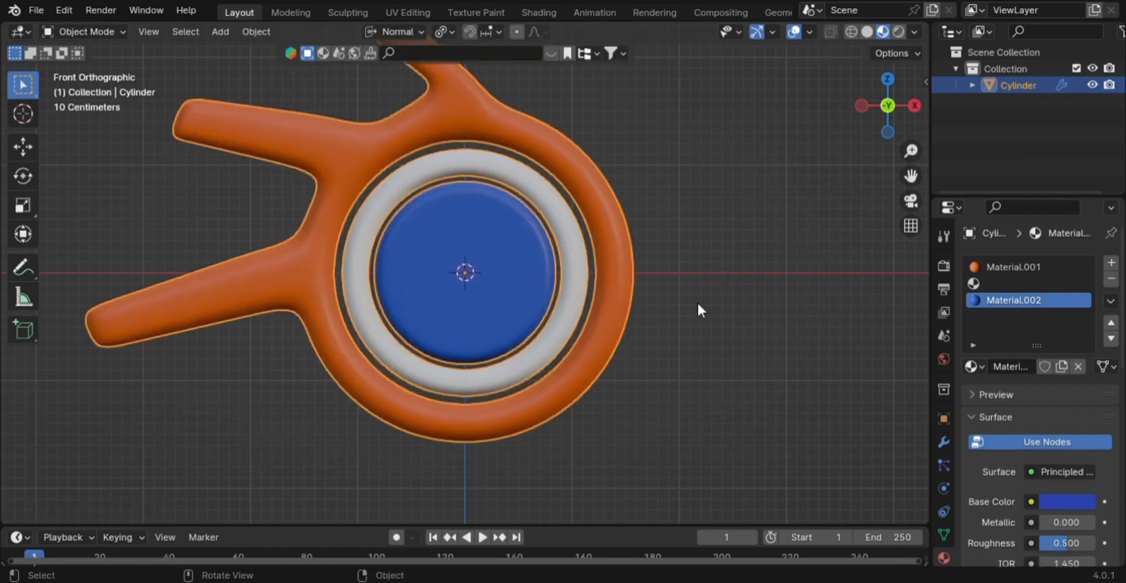
scroll(722, 305, down, 3)
scroll(674, 338, down, 1)
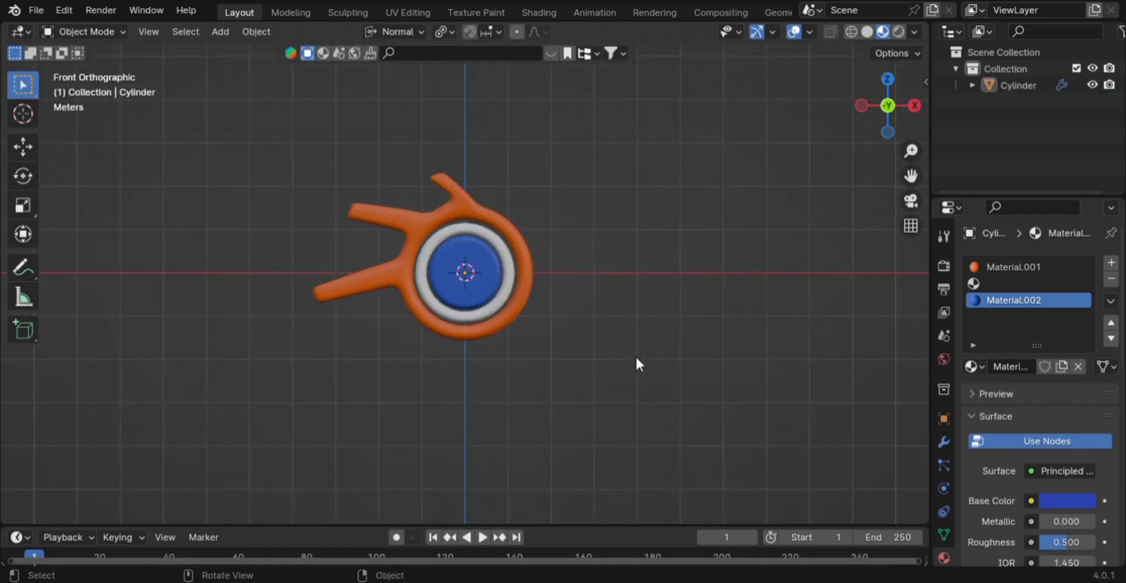
scroll(637, 363, down, 2)
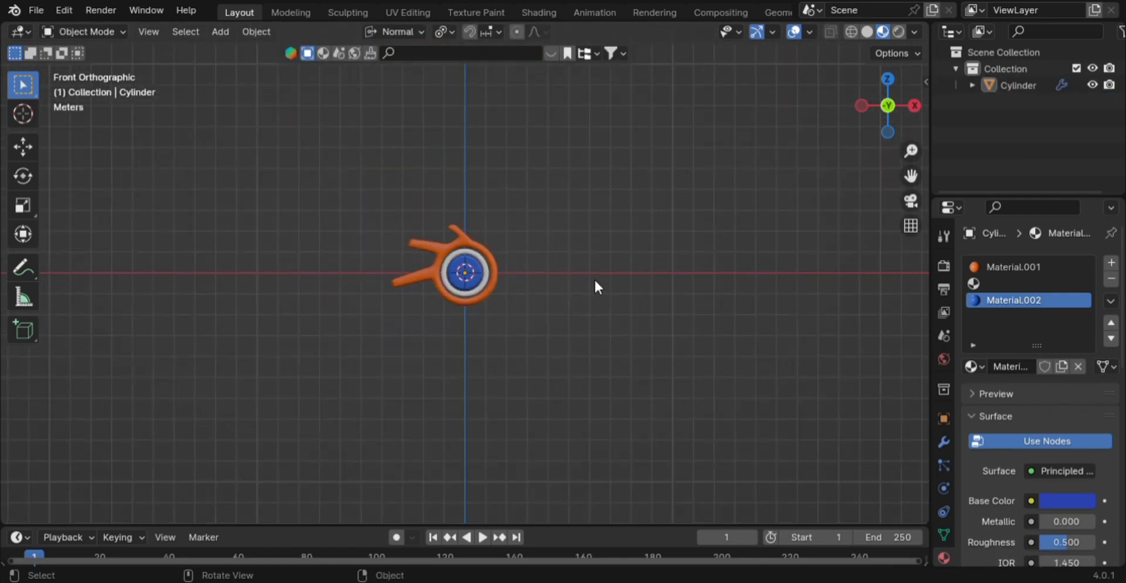
scroll(488, 284, up, 1)
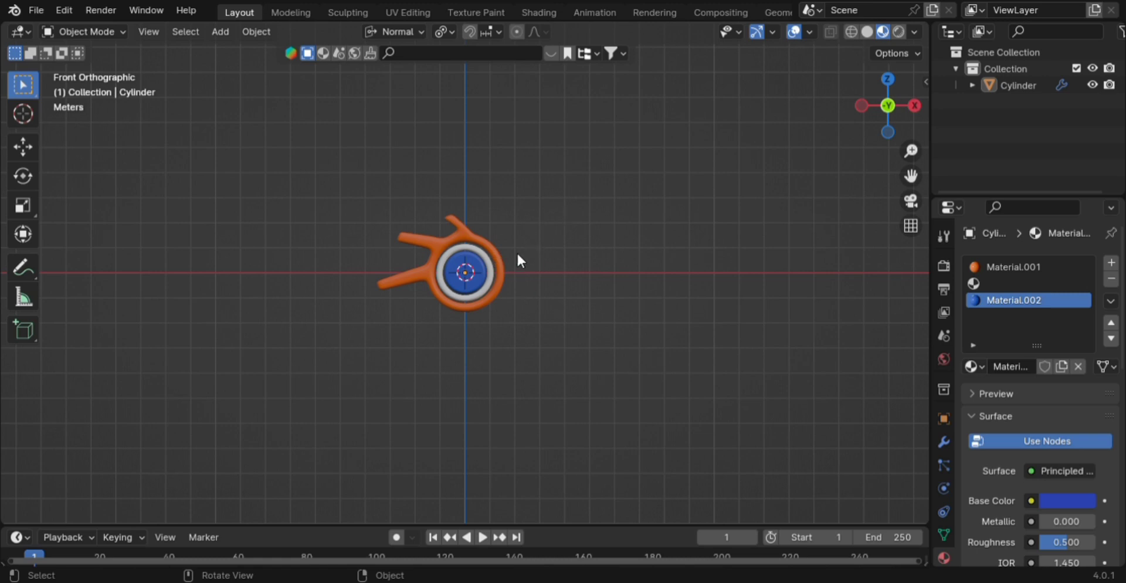
Add a cube mesh at the wheel's centre
key(shift+a)
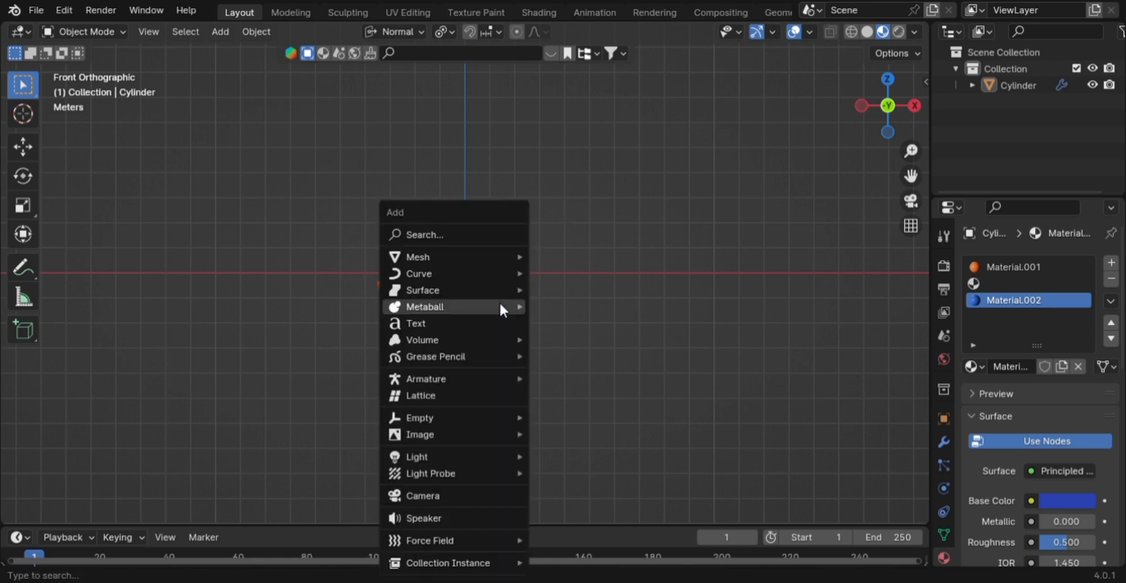
mouse_move(482, 252)
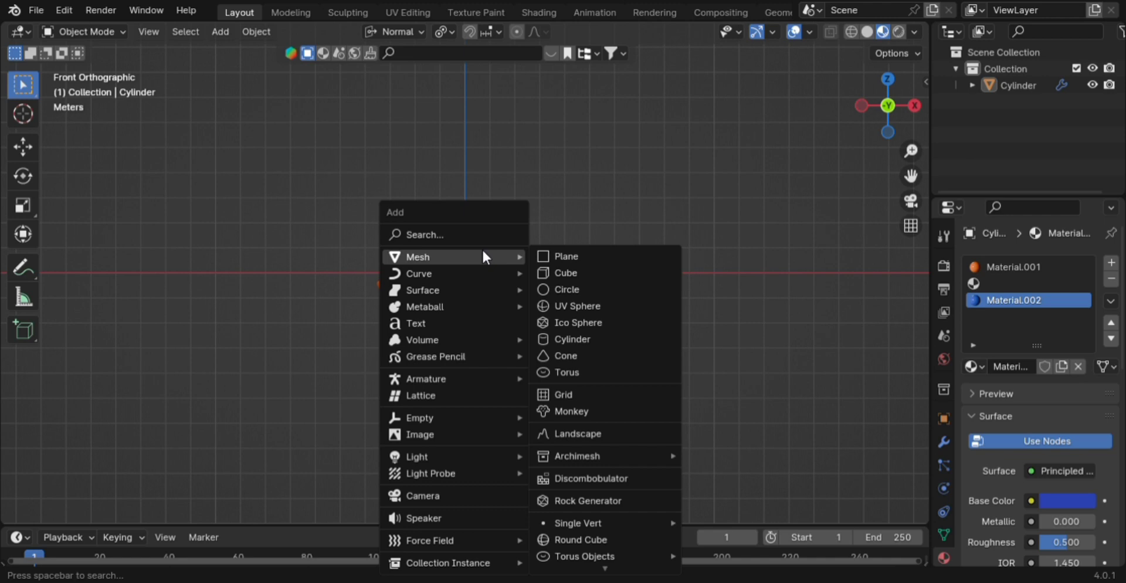
click(589, 276)
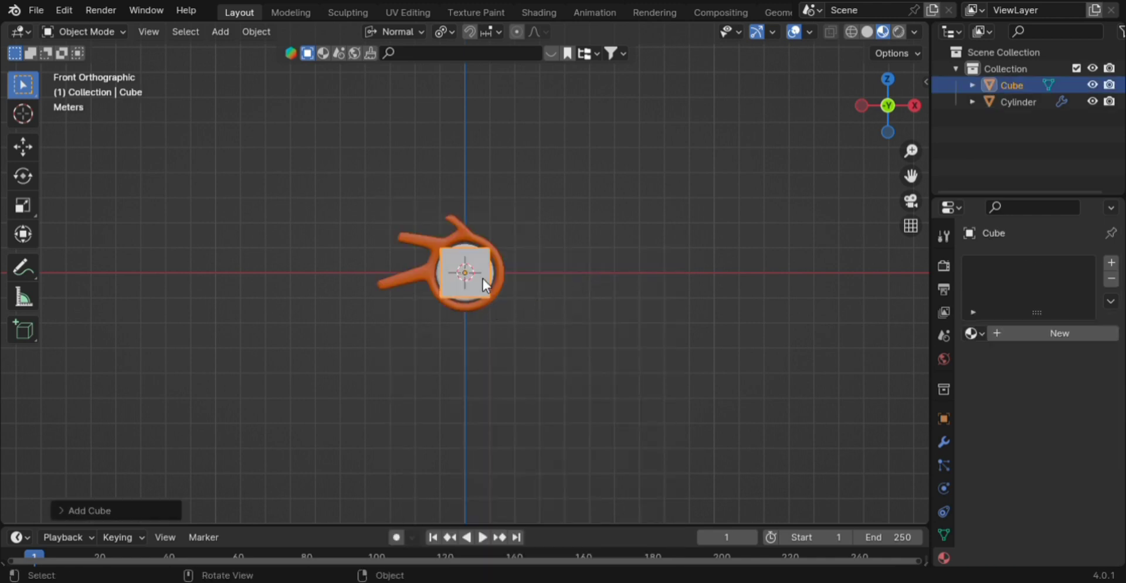
Delete the cube's front face in Edit Mode and scale the remaining faces up into a large open box around the wheel
key(Tab)
click(467, 272)
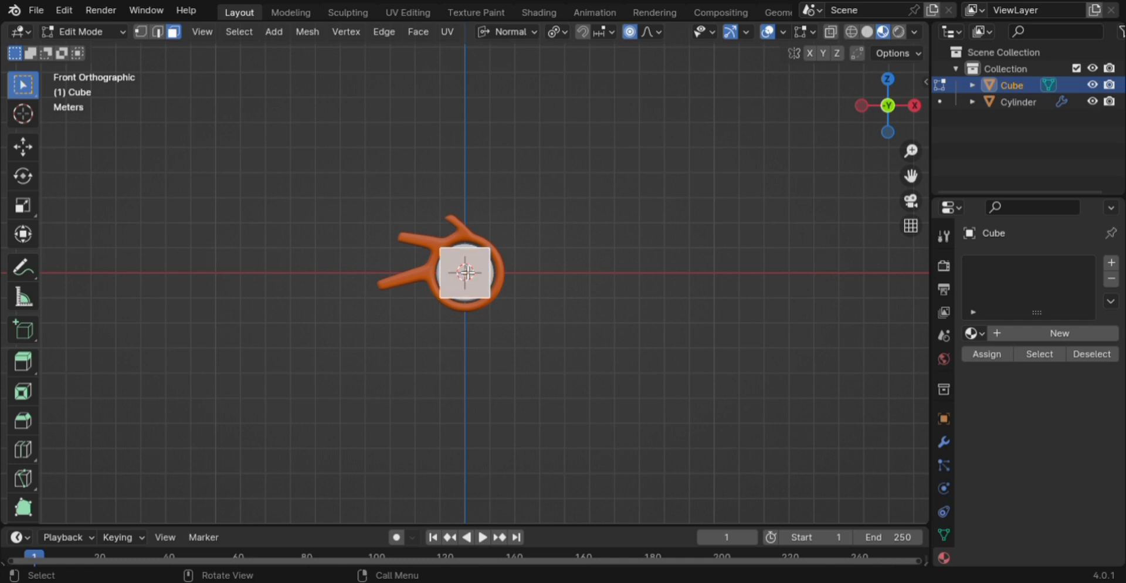
middle_drag(468, 273, 475, 319)
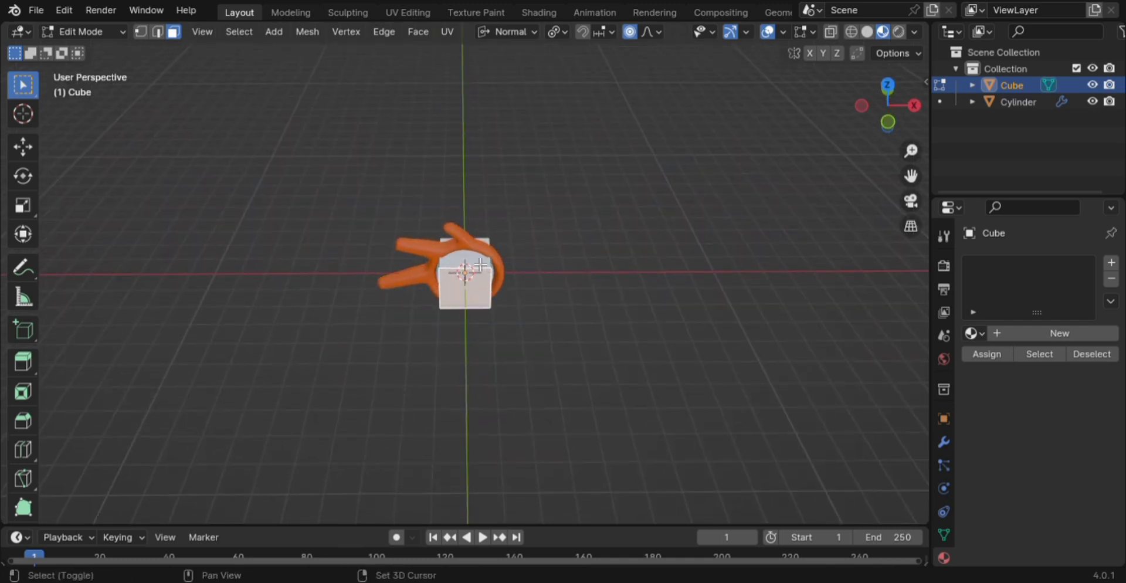
key(x)
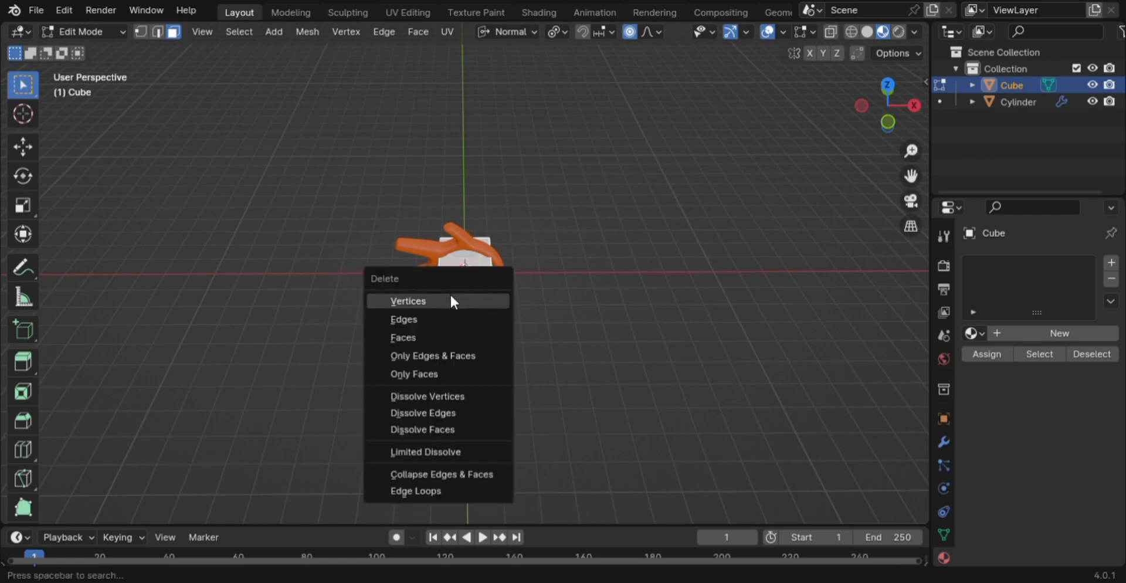
click(448, 339)
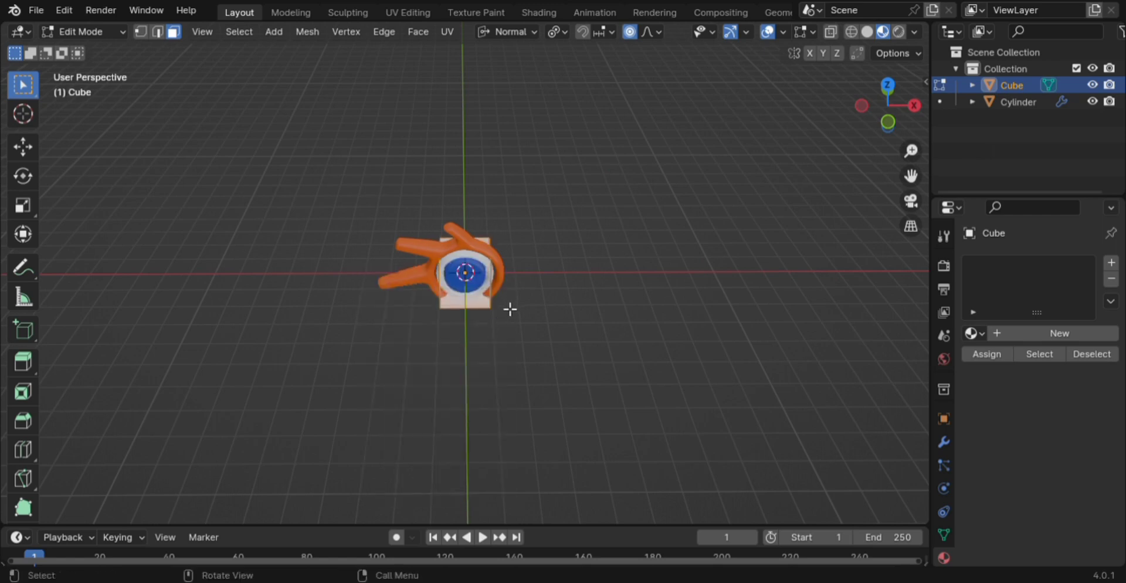
key(s)
click(741, 346)
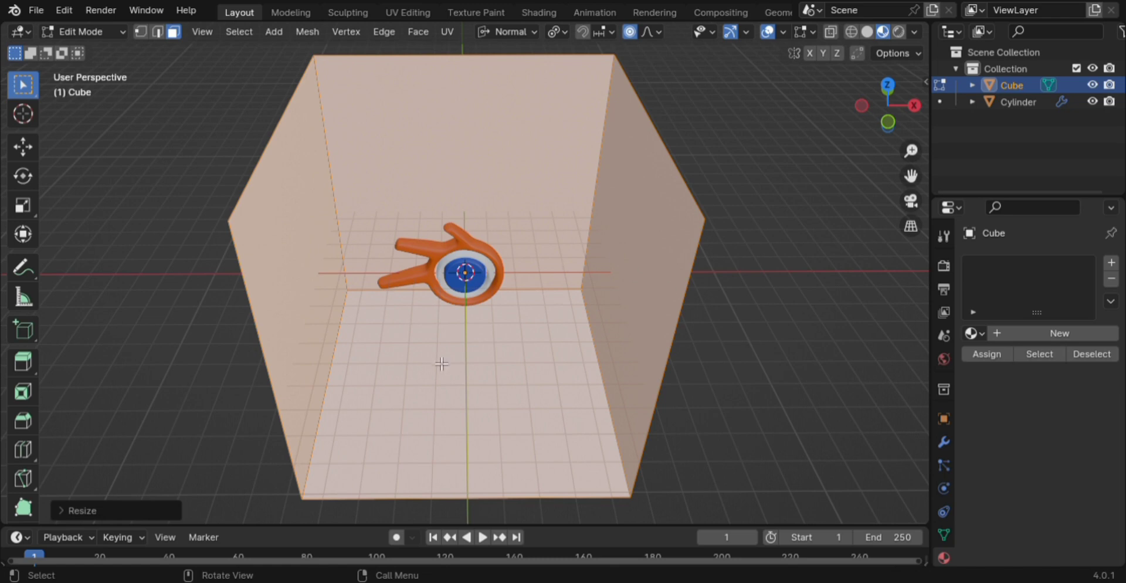
Move the box up along the Z axis until its floor lies just below the wheel, and turn off proportional editing
middle_drag(442, 364, 508, 280)
scroll(469, 302, down, 5)
key(g)
key(z)
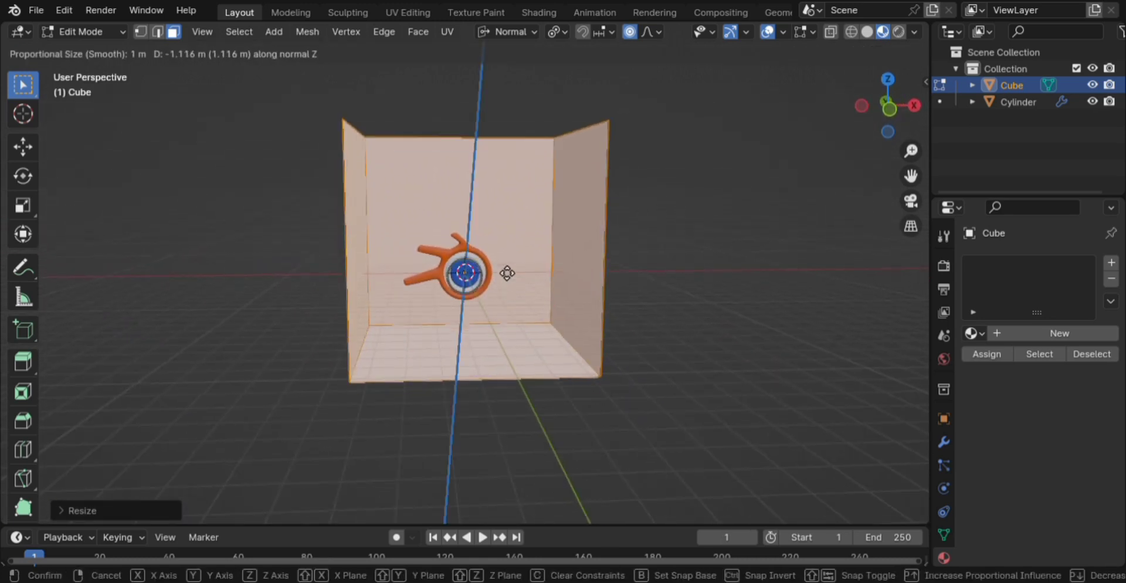
click(507, 262)
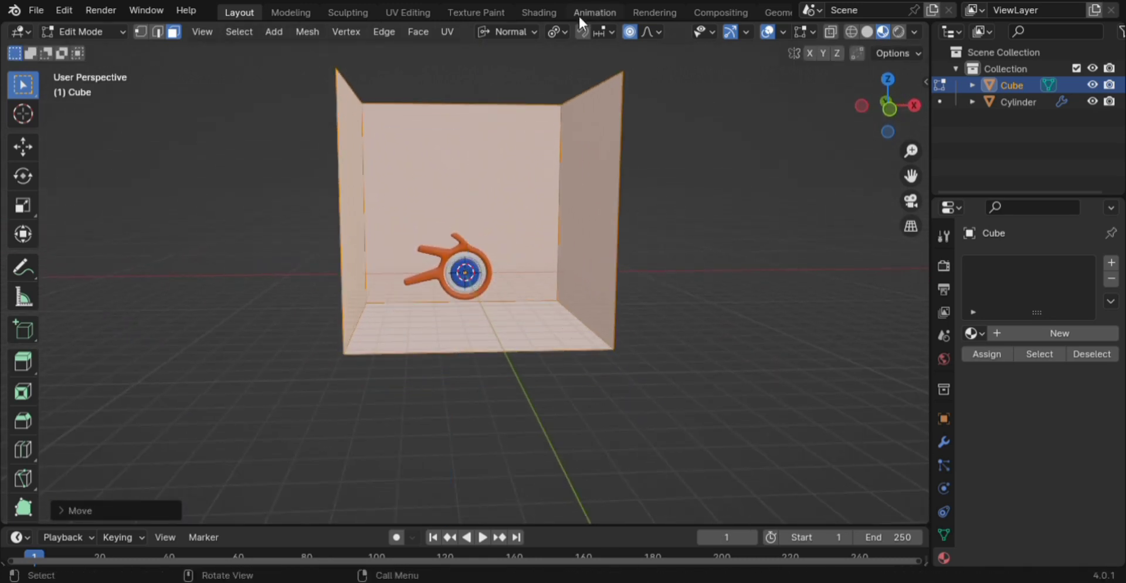
click(627, 34)
middle_drag(541, 201, 526, 228)
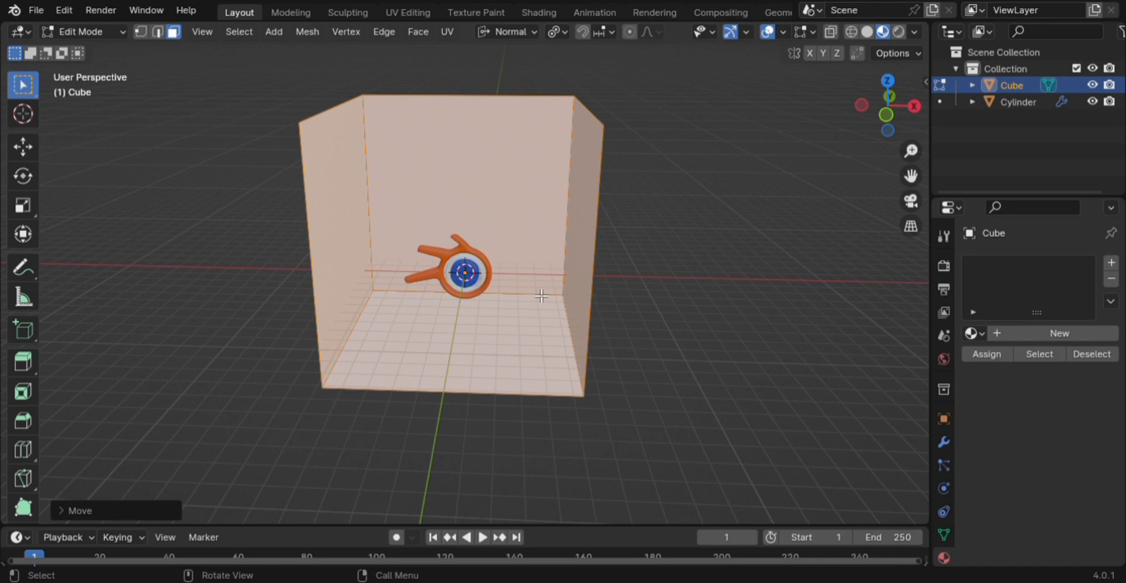
key(s)
key(x)
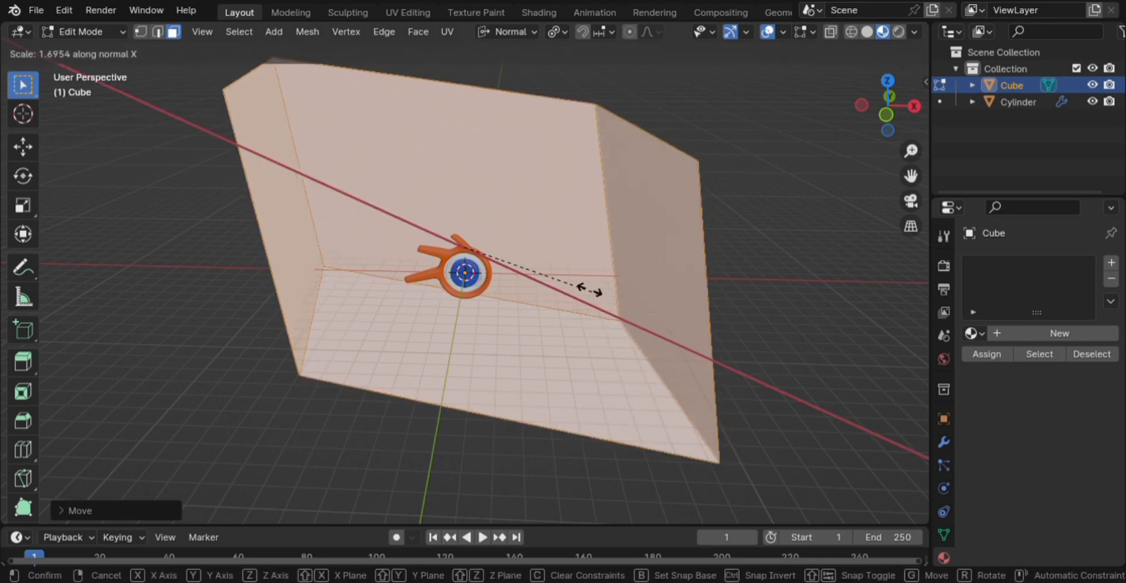
key(Escape)
In front view, widen the box along the X axis to nearly one and a half times its width
key(KP_1)
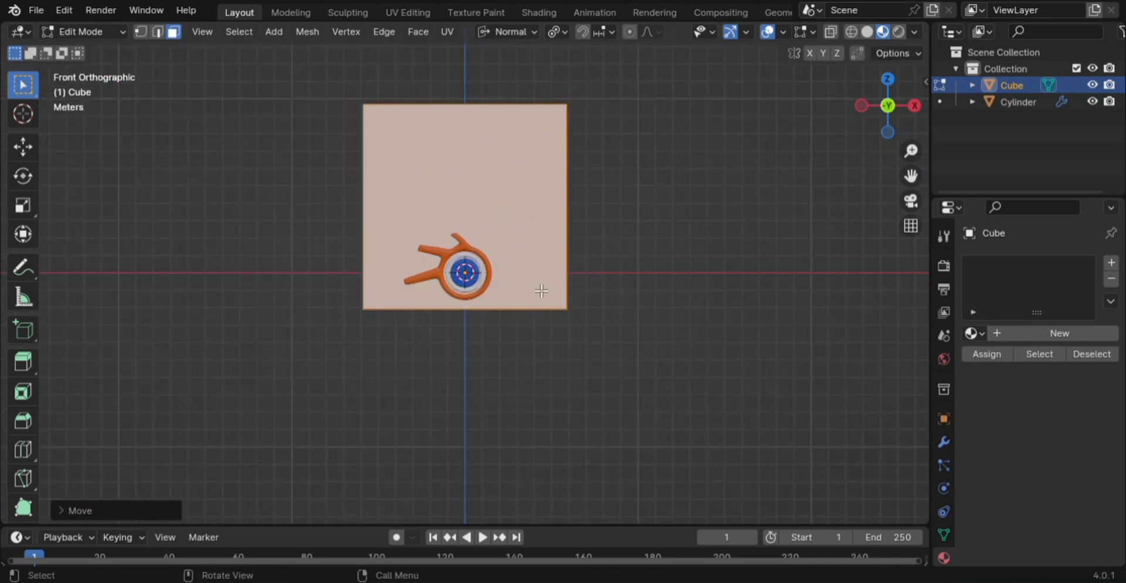
key(s)
key(x)
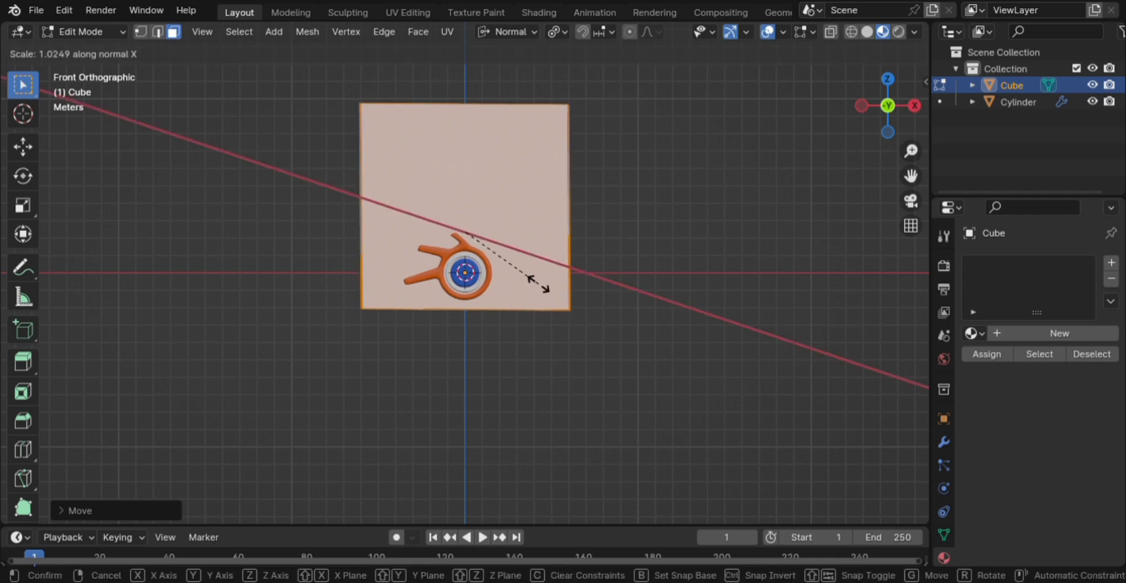
click(584, 273)
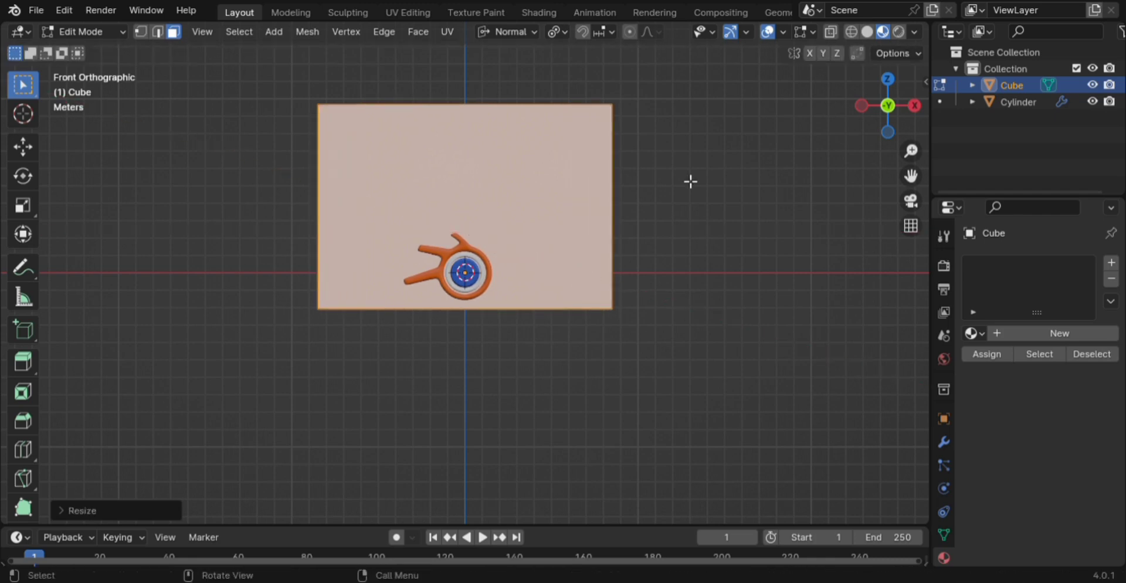
Set the transform orientation to Global and the pivot to Median Point, and scale the box very slightly along X
click(531, 31)
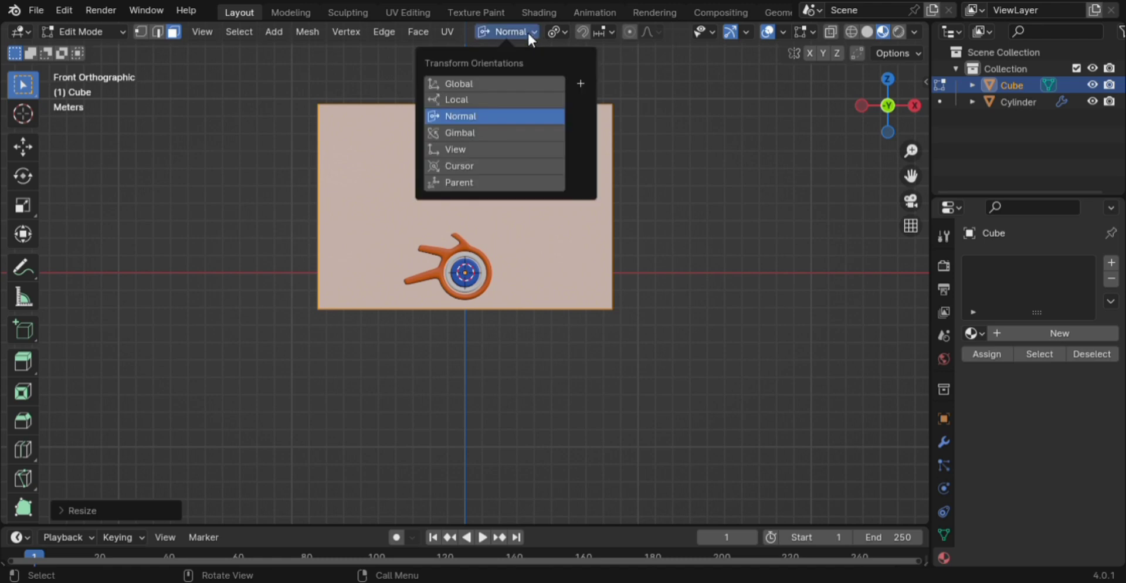
click(470, 85)
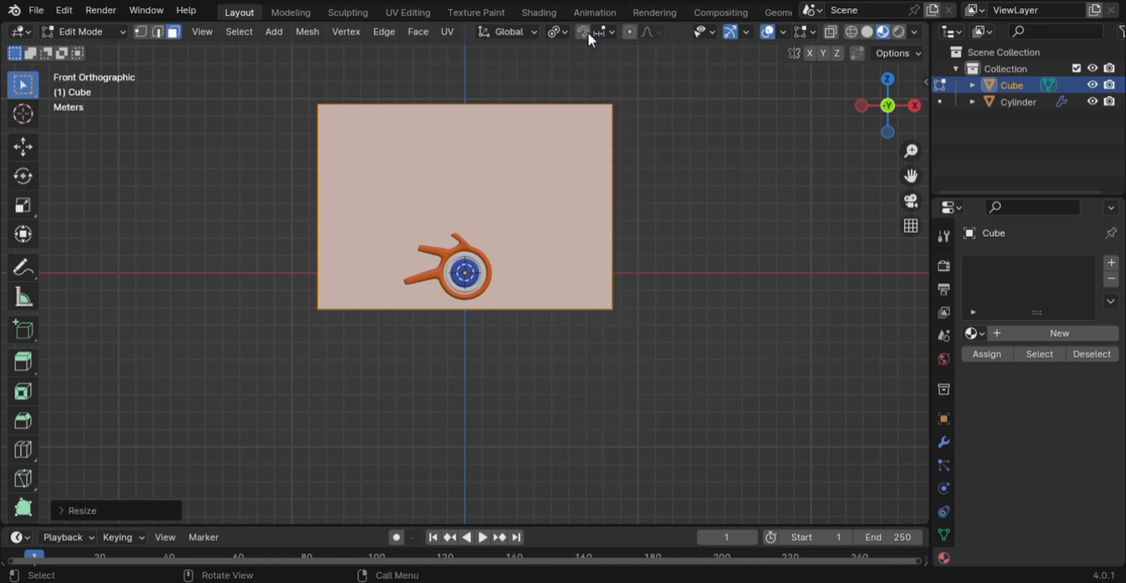
click(558, 32)
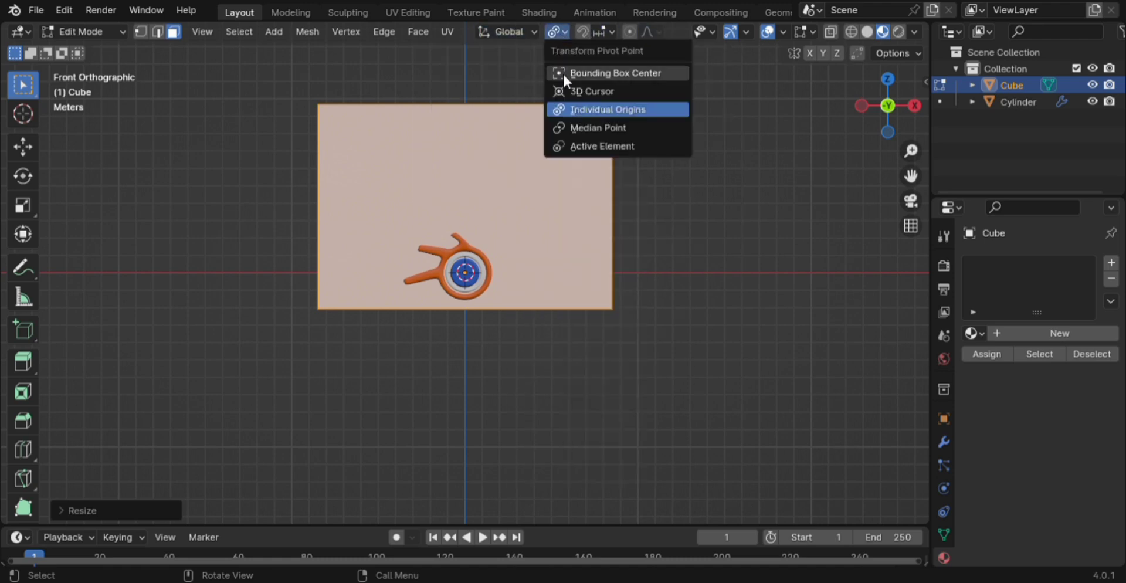
click(592, 128)
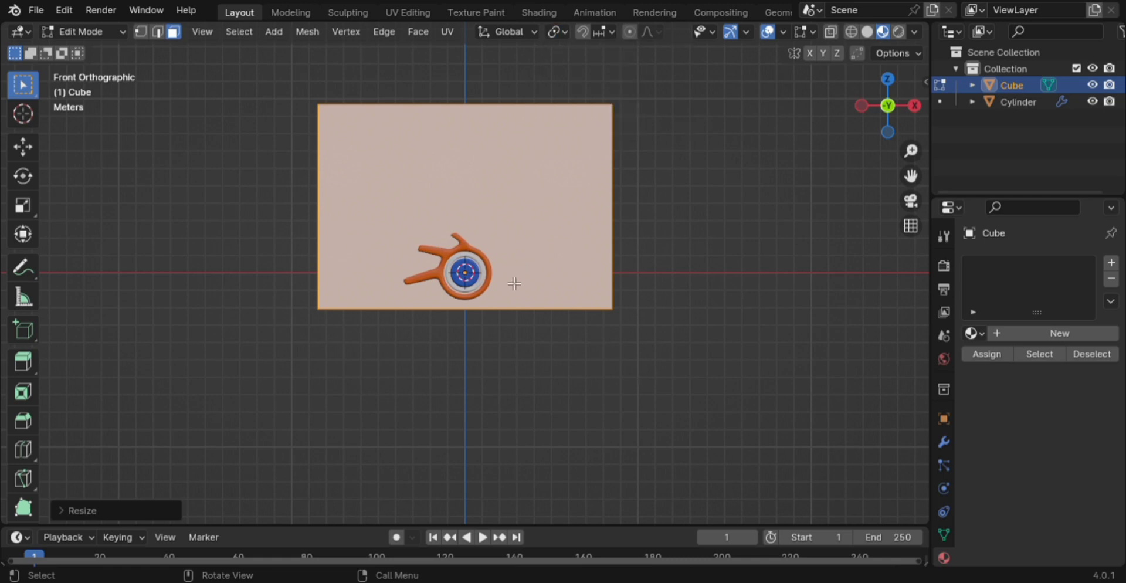
key(s)
key(x)
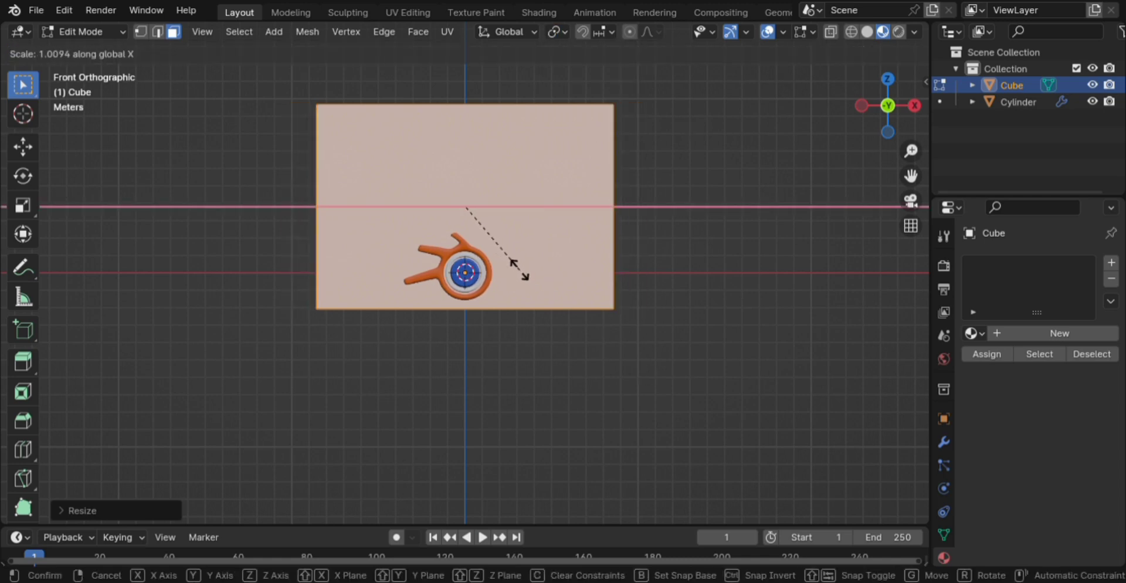
click(519, 268)
Add a Solidify modifier to the box and set its thickness to 0.26 m
middle_drag(522, 296, 624, 383)
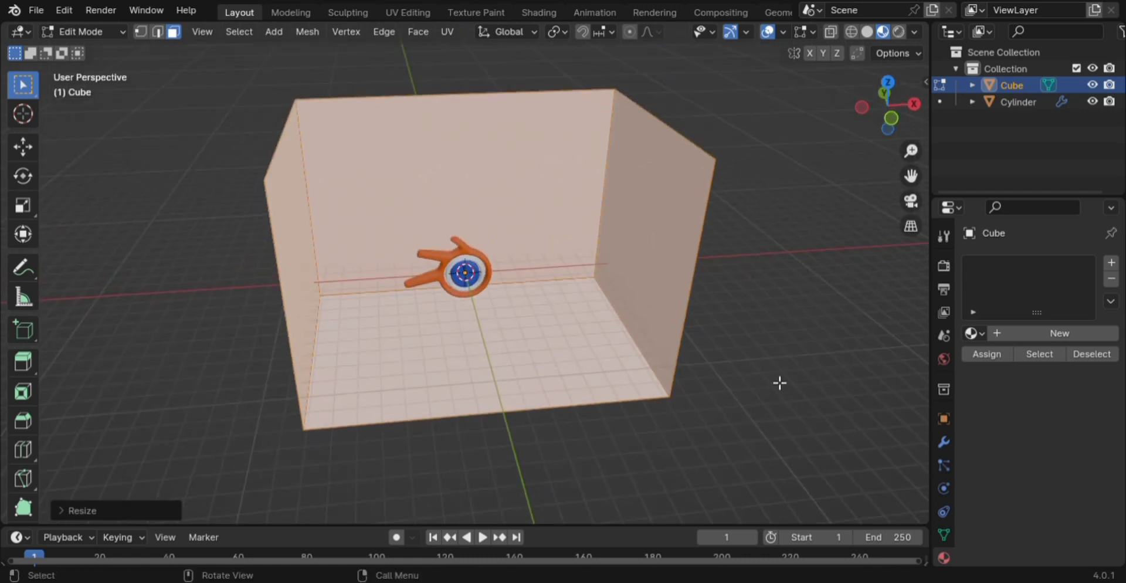
scroll(747, 337, up, 4)
scroll(742, 336, down, 4)
click(944, 442)
click(1001, 261)
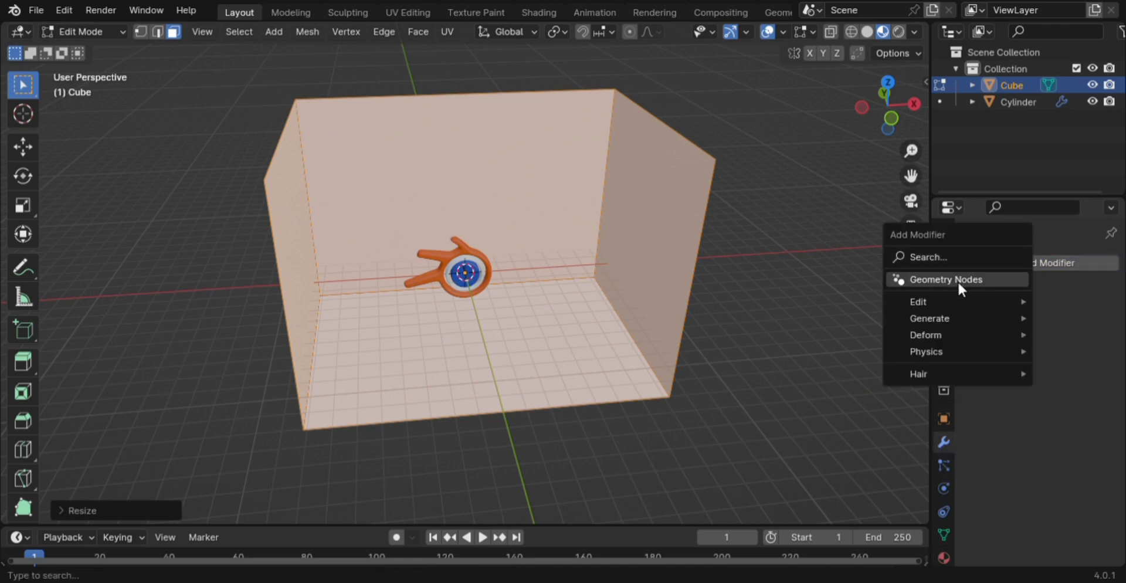
mouse_move(941, 321)
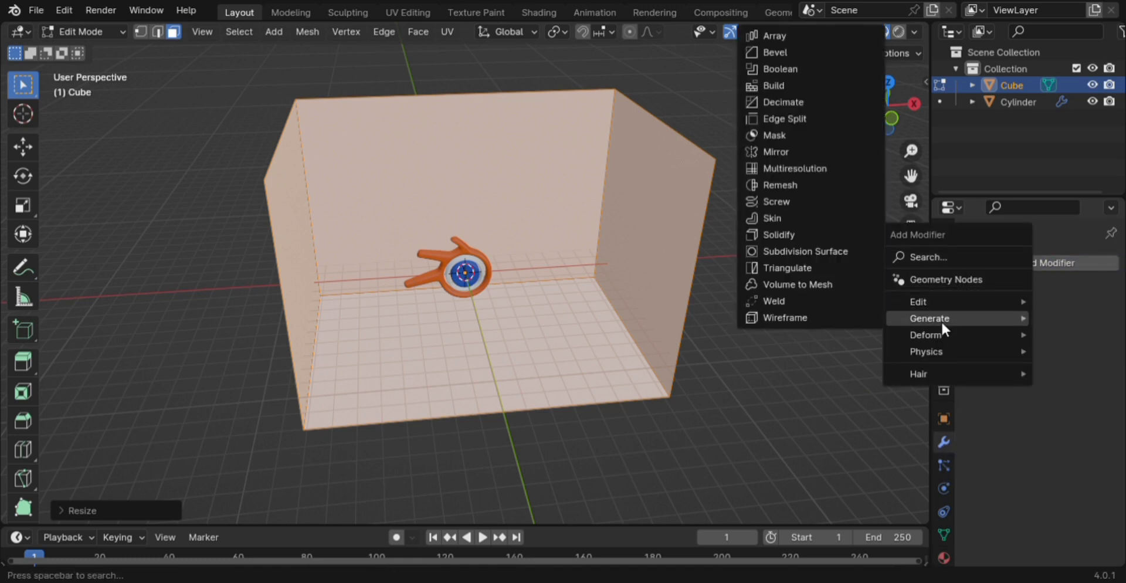
click(775, 233)
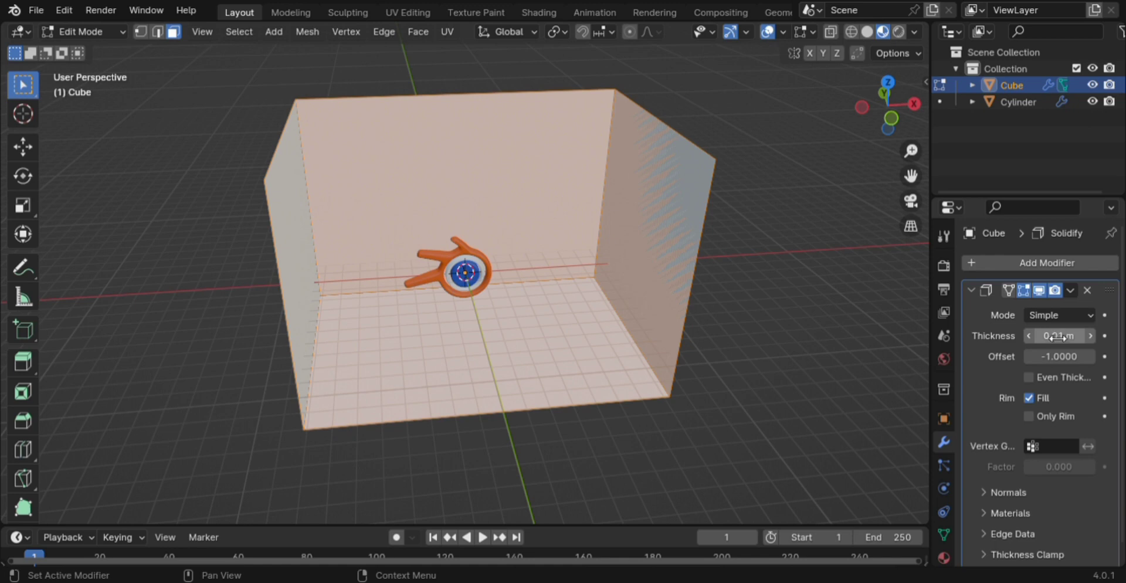
drag(1058, 335, 1087, 335)
middle_drag(748, 292, 726, 283)
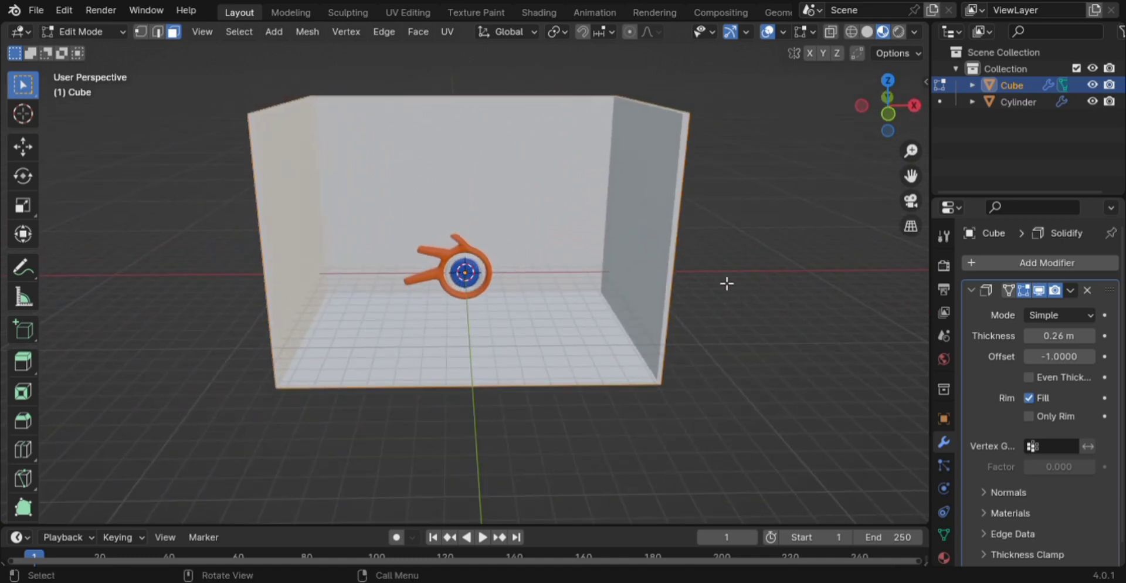
Deselect the box's faces, return to Object Mode with nothing selected, and collapse the Solidify settings
click(825, 307)
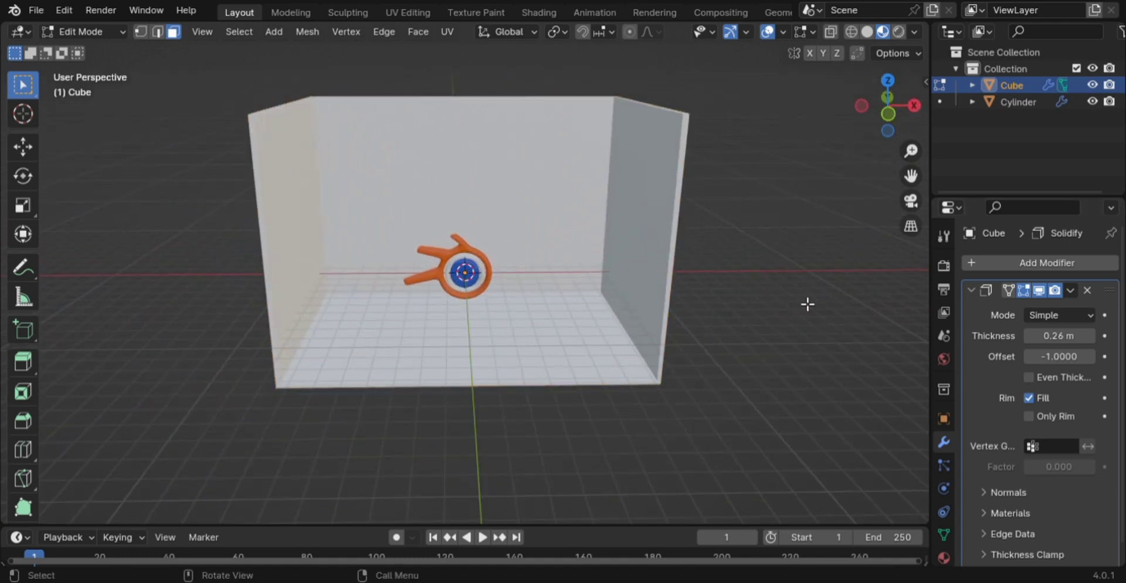
key(Tab)
click(798, 327)
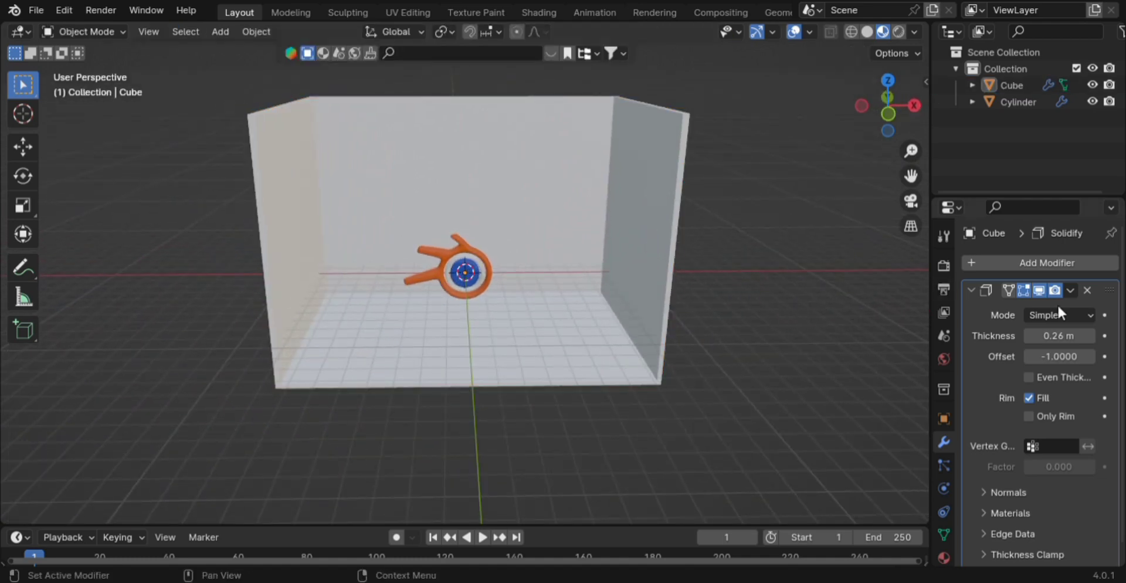
click(972, 289)
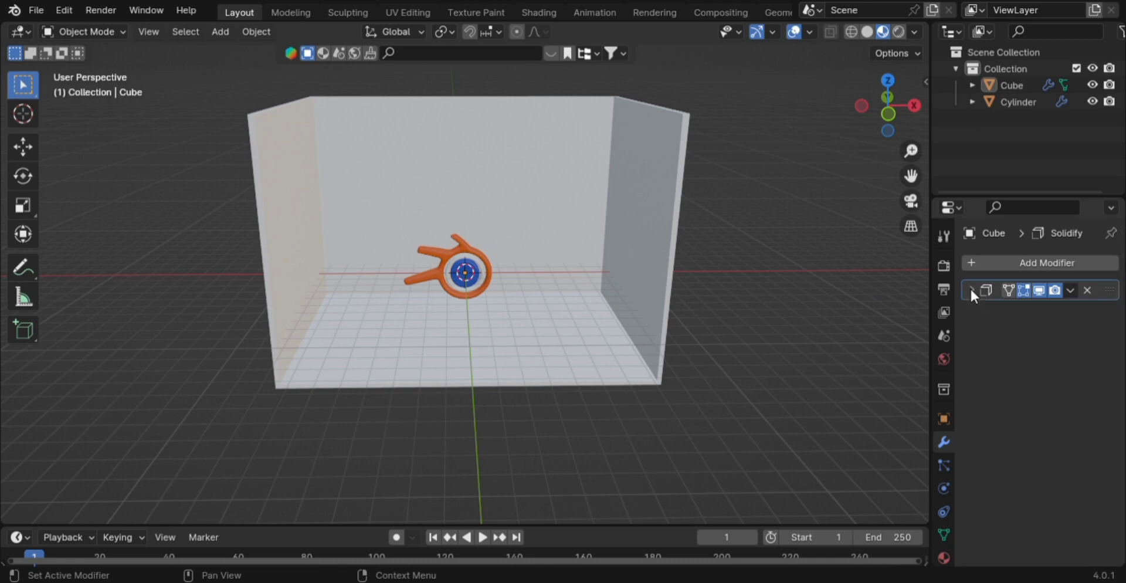
Apply Shade Auto Smooth to the box and deselect it
click(643, 227)
right_click(641, 225)
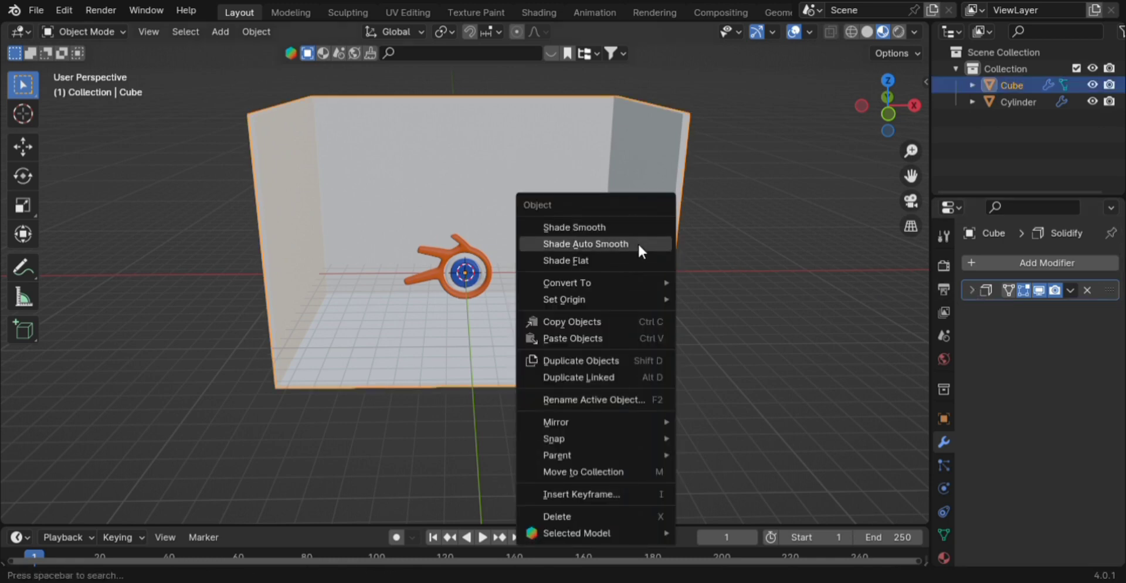
click(638, 243)
click(710, 346)
Give the box a new material with a medium grey base colour
scroll(581, 358, up, 5)
mouse_move(576, 358)
middle_down()
mouse_move(568, 271)
mouse_move(581, 340)
middle_up()
scroll(498, 291, up, 2)
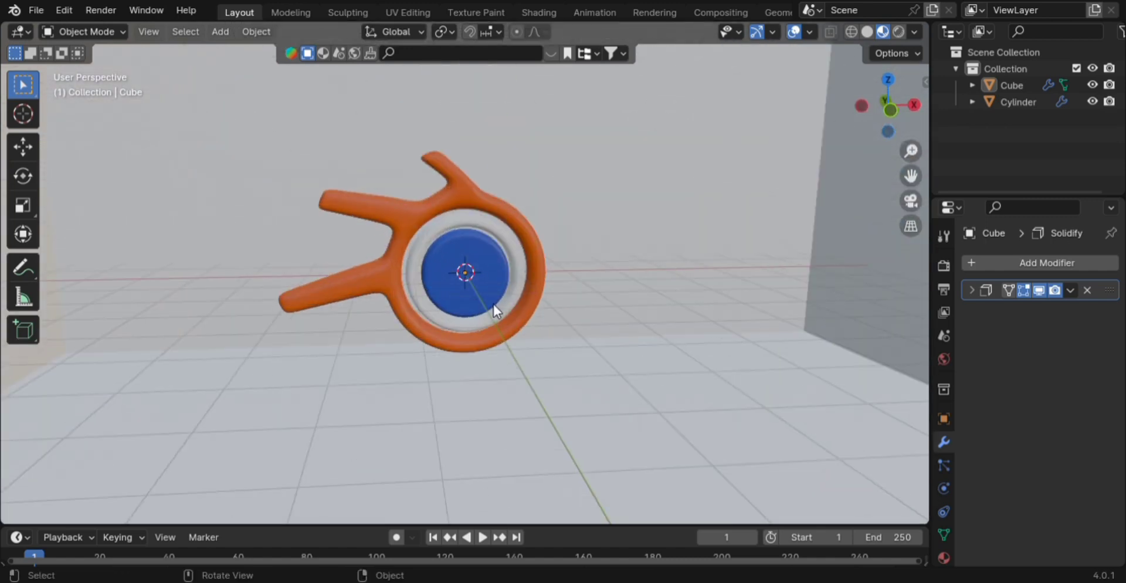
scroll(501, 311, down, 2)
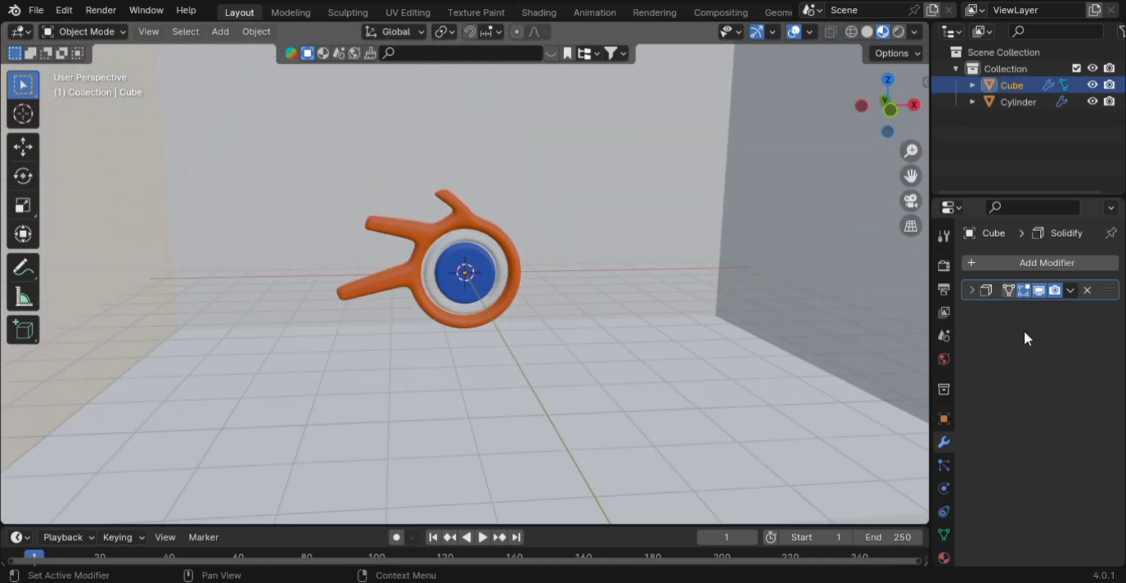
click(944, 558)
click(1042, 333)
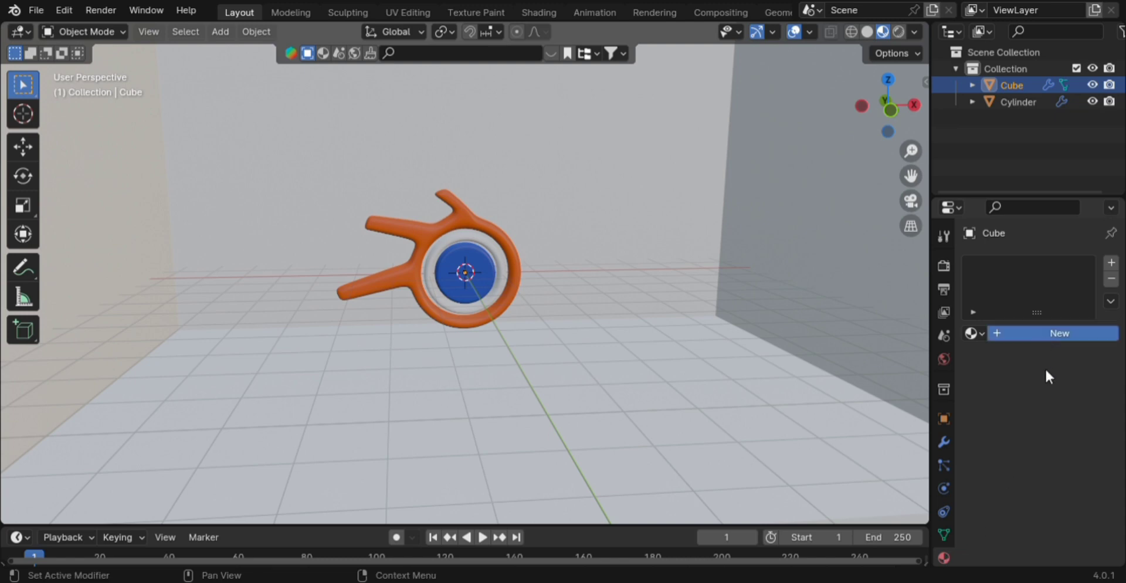
click(1063, 468)
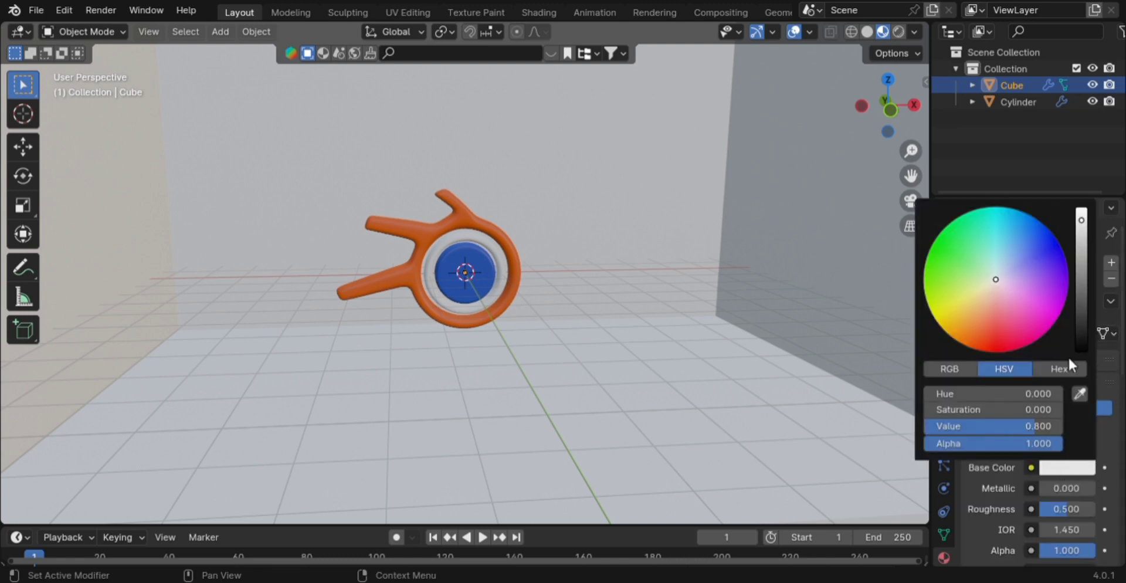
click(1080, 308)
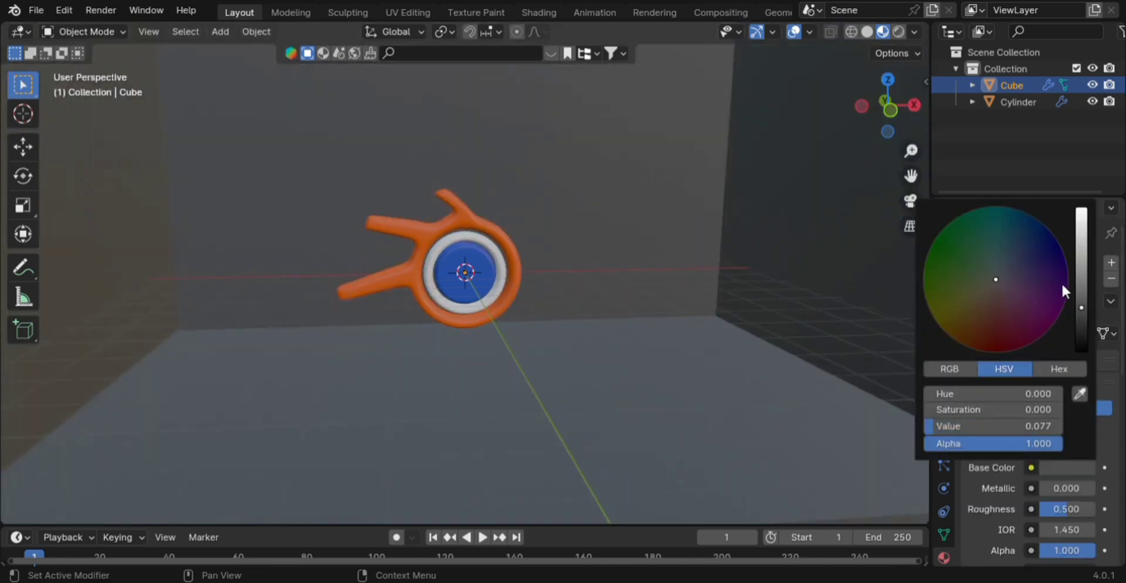
click(1081, 281)
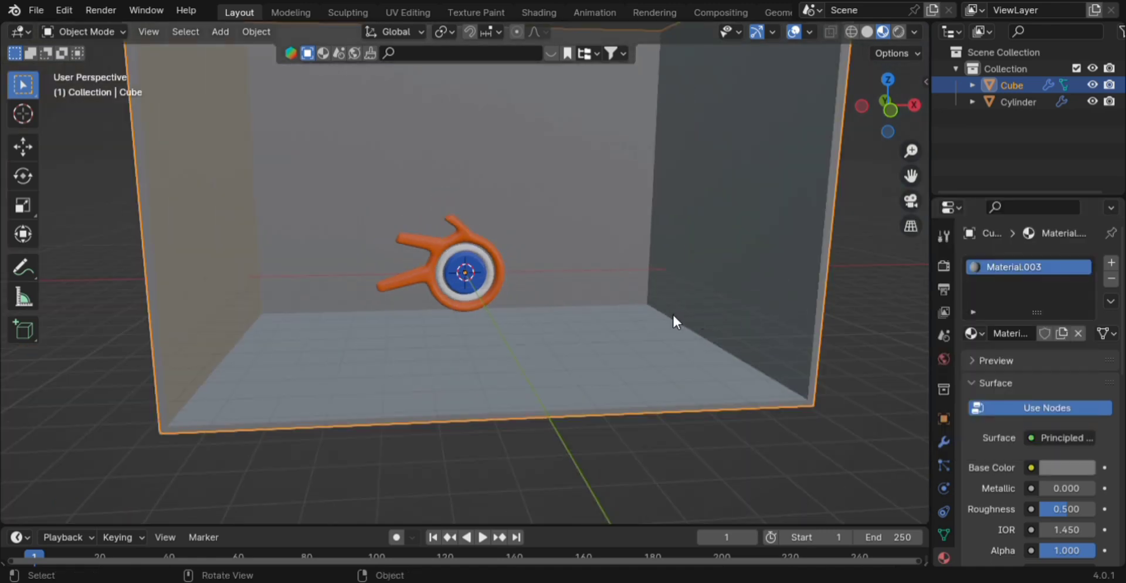
Deselect the box and examine the wheel against its grey walls and floor from the front
scroll(673, 322, up, 5)
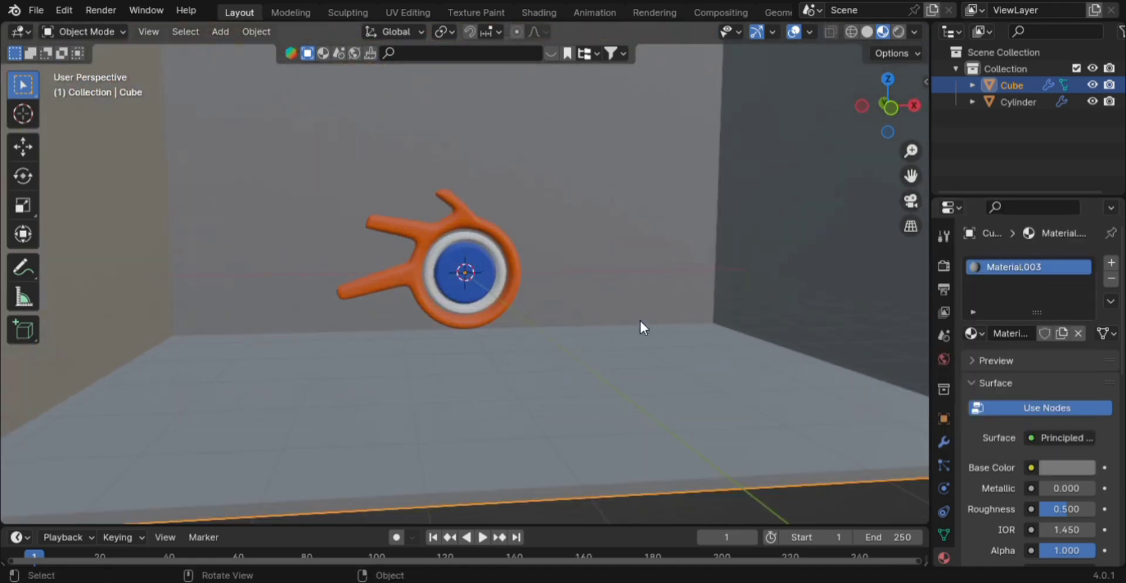
middle_drag(593, 316, 575, 311)
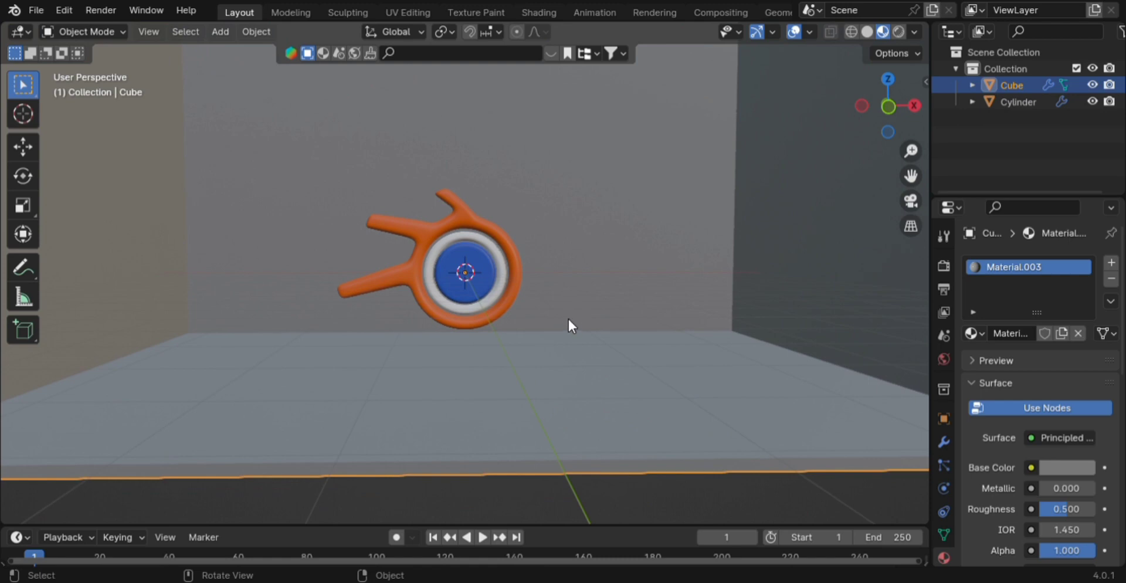
key(Tab)
key(Tab)
click(614, 504)
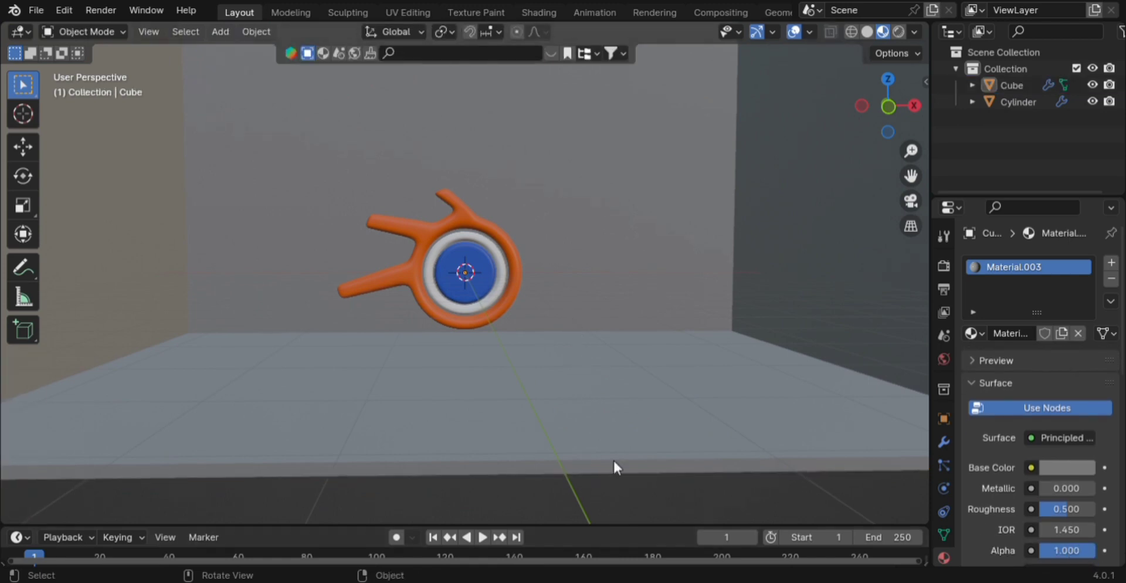
scroll(561, 335, down, 4)
scroll(562, 335, up, 4)
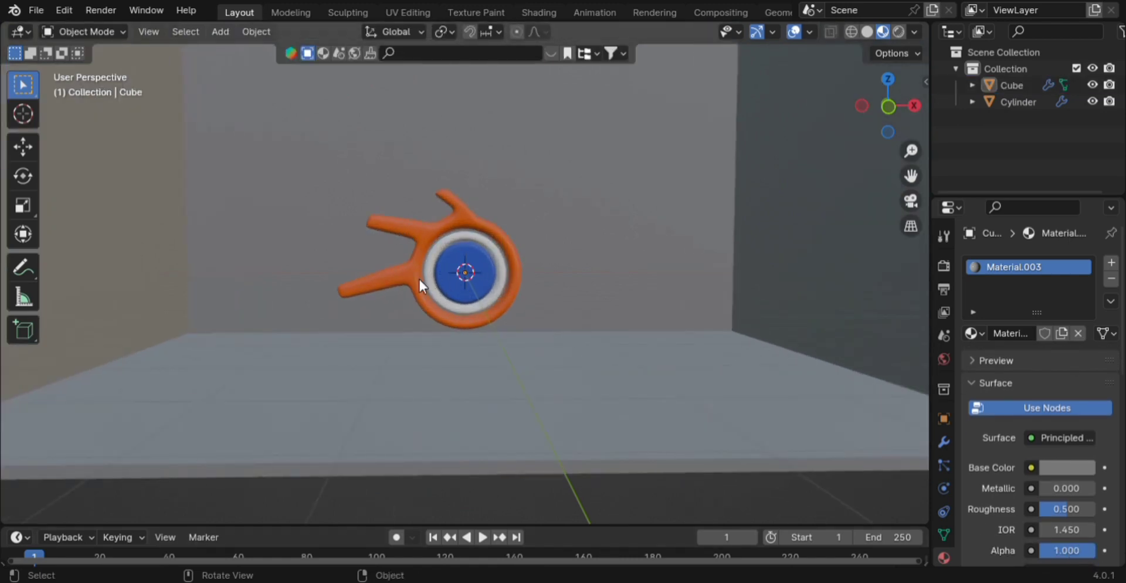
Add a basis shape key and a second shape key to the wheel
click(453, 263)
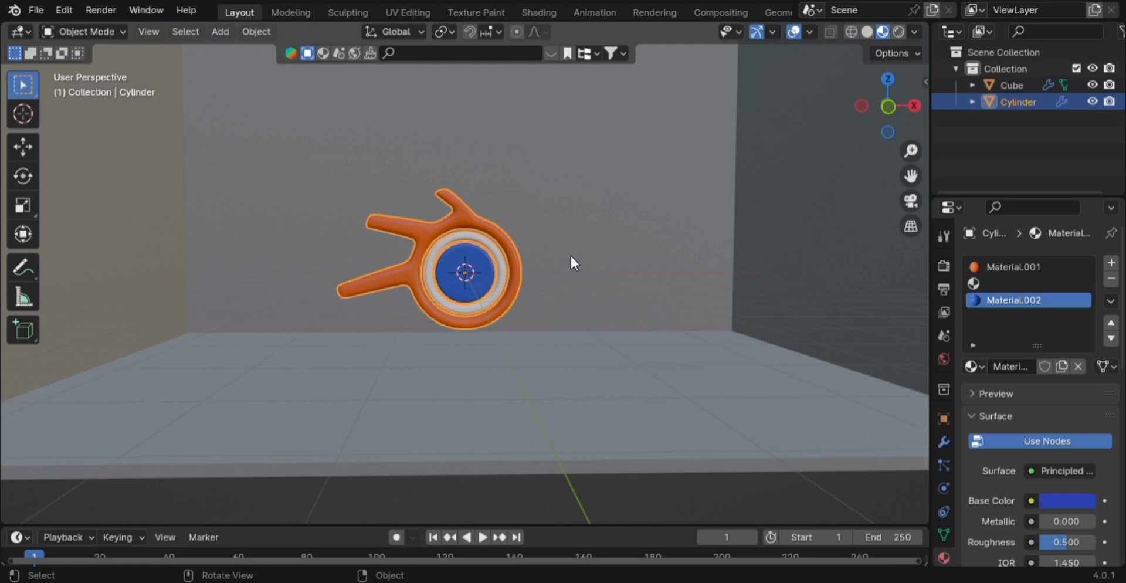
click(943, 535)
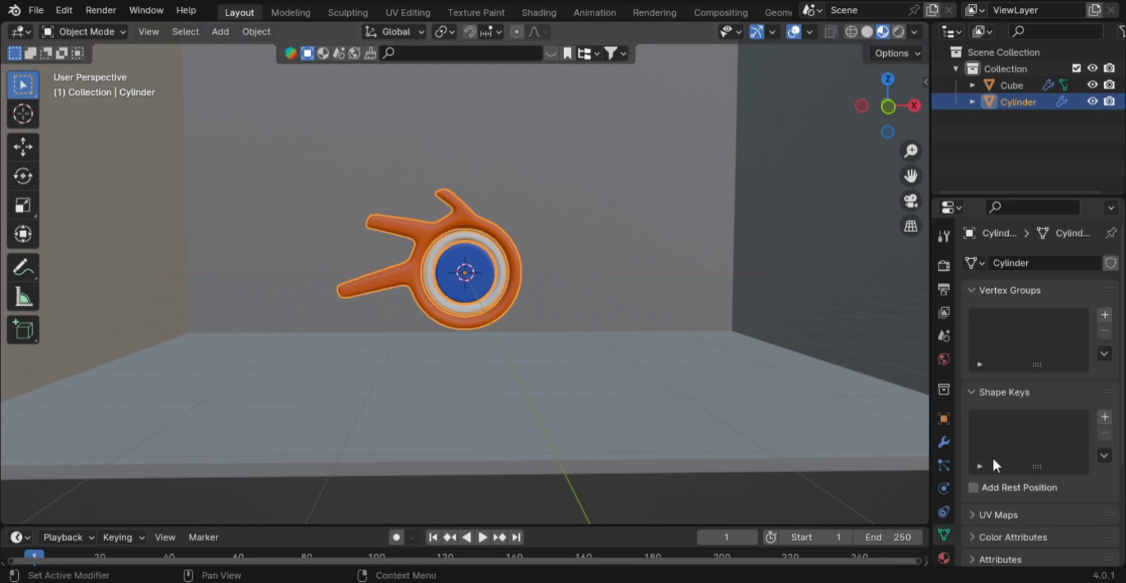
click(1106, 417)
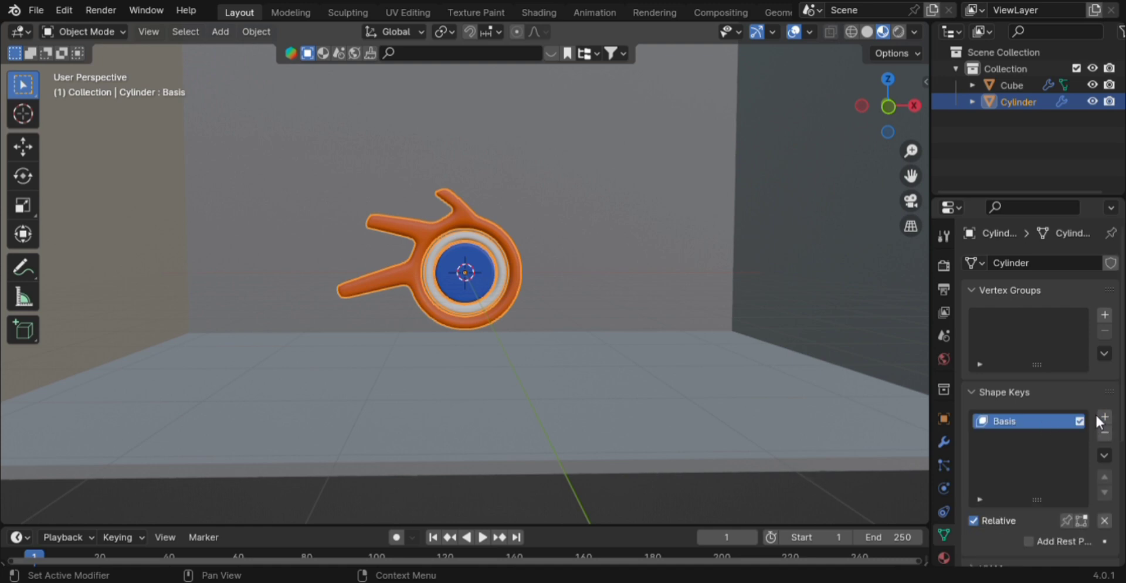
click(1106, 417)
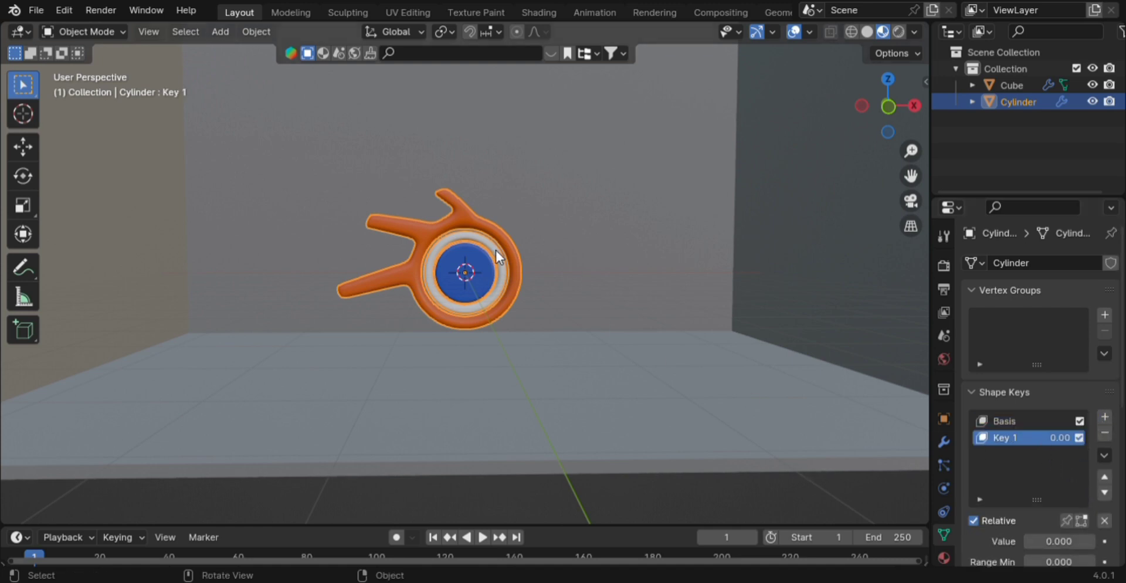
Edit the wheel's second shape key and hide all its faces except the blue centre disc
key(Tab)
scroll(448, 260, up, 4)
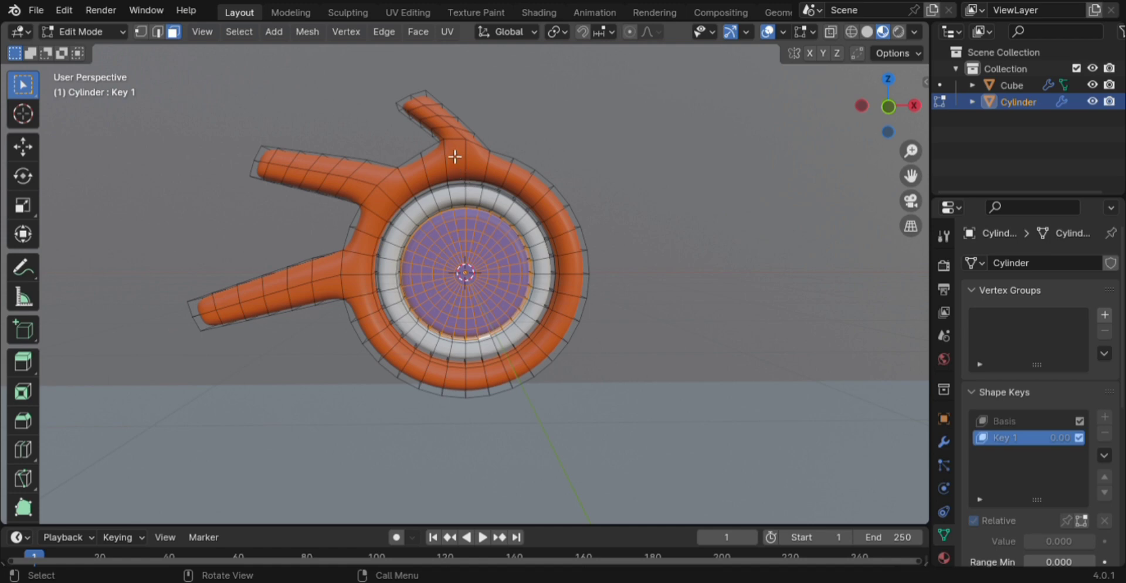
key(ctrl+i)
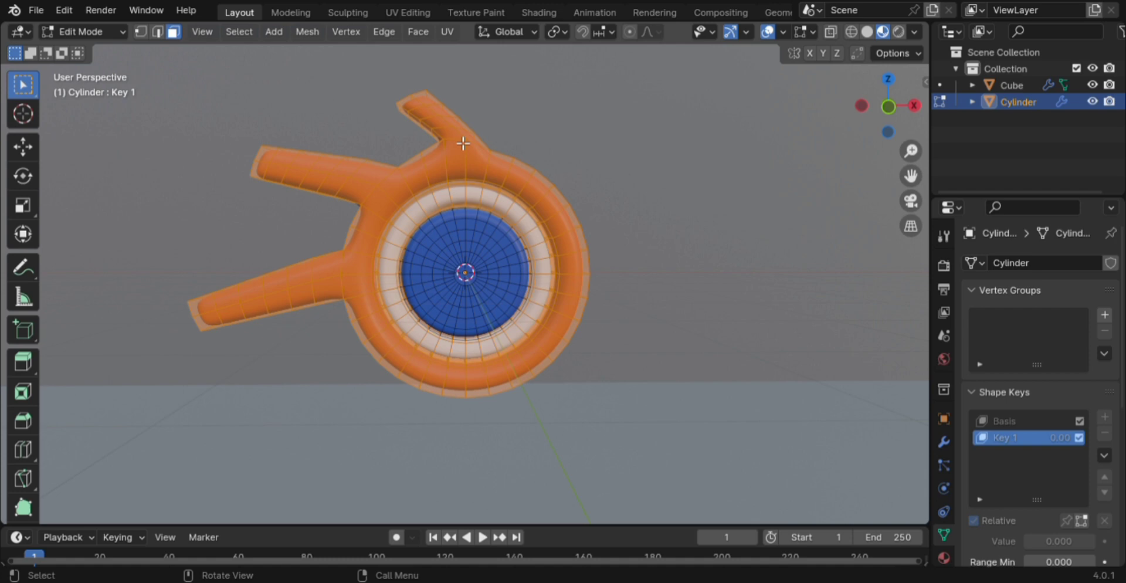
key(h)
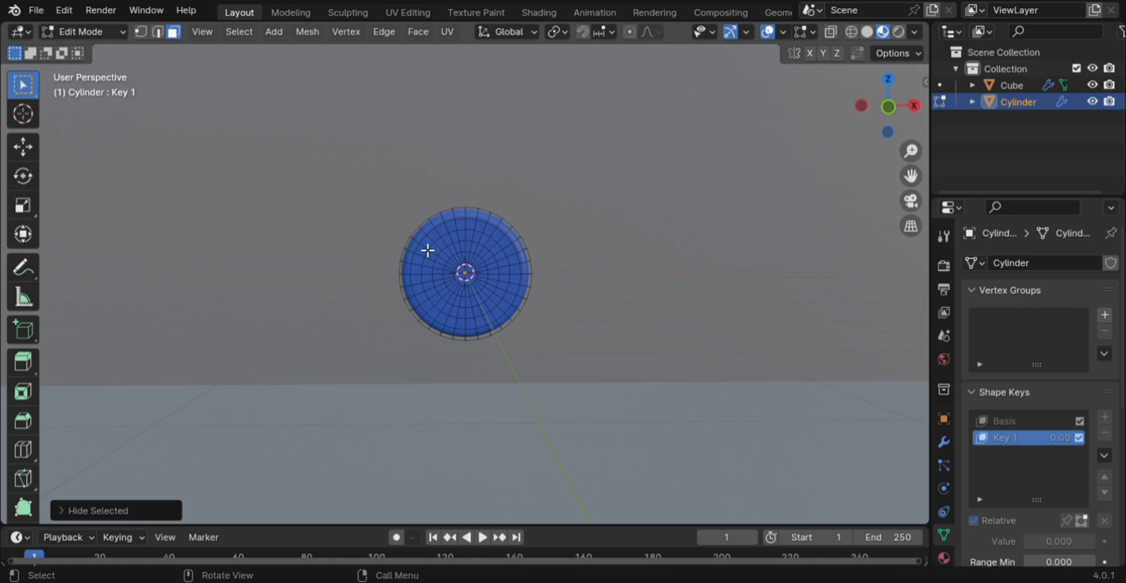
Stretch the whole blue disc into a wide ellipse, scaling it about 3 times along X and about 1.8 times along Z
key(a)
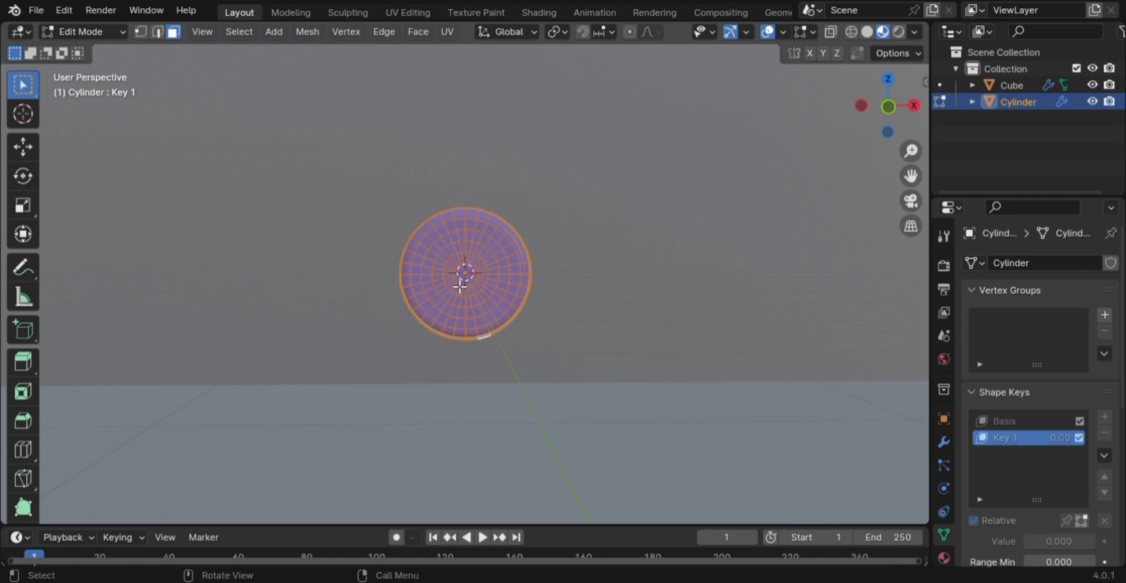
key(s)
key(x)
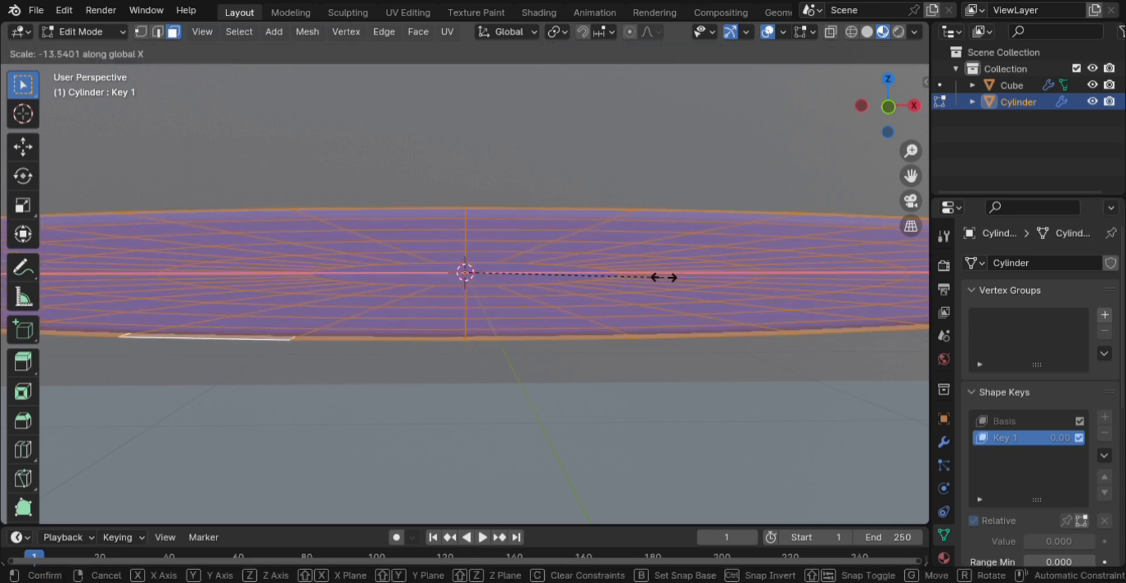
click(513, 295)
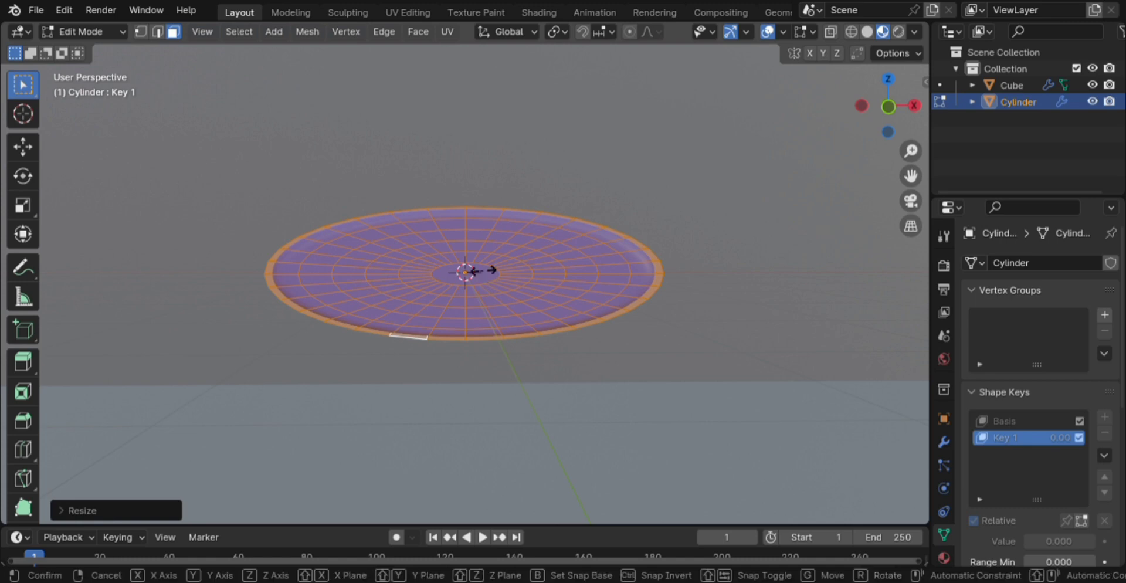
key(s)
key(z)
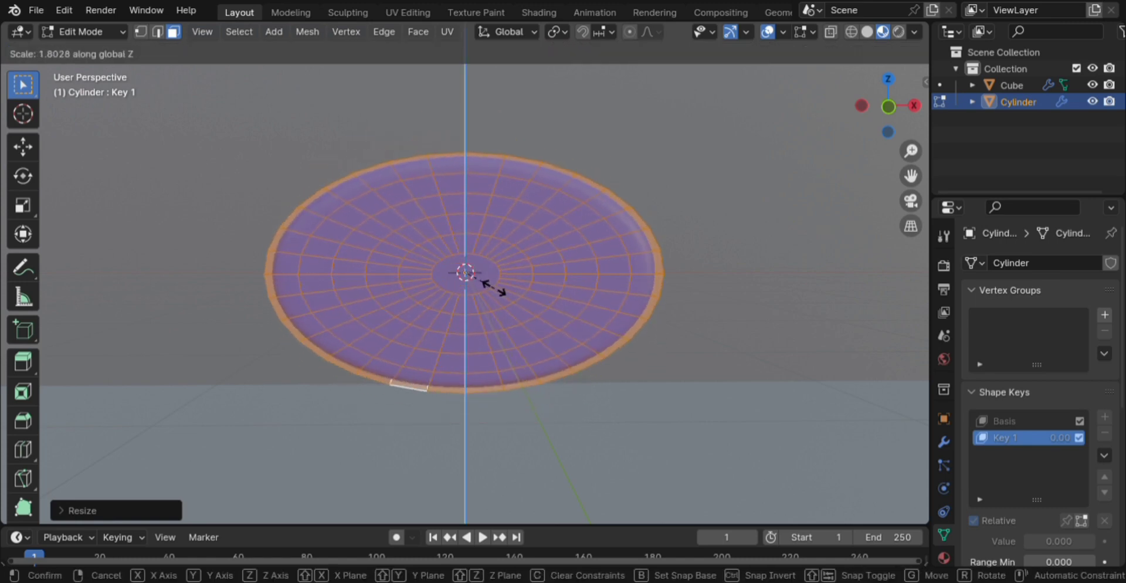
click(490, 287)
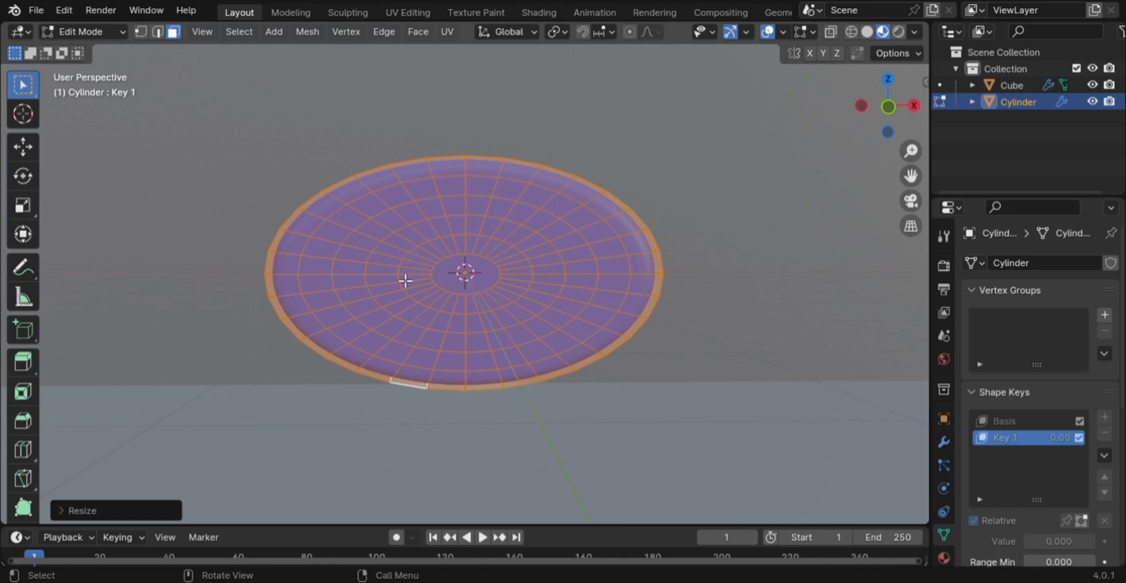
Delete the elliptical disc's central face and the two face rings around it, through both front and back
mouse_move(430, 266)
middle_down()
mouse_move(495, 289)
mouse_move(673, 296)
mouse_move(671, 329)
mouse_move(455, 296)
mouse_move(444, 282)
middle_up()
key(KP_1)
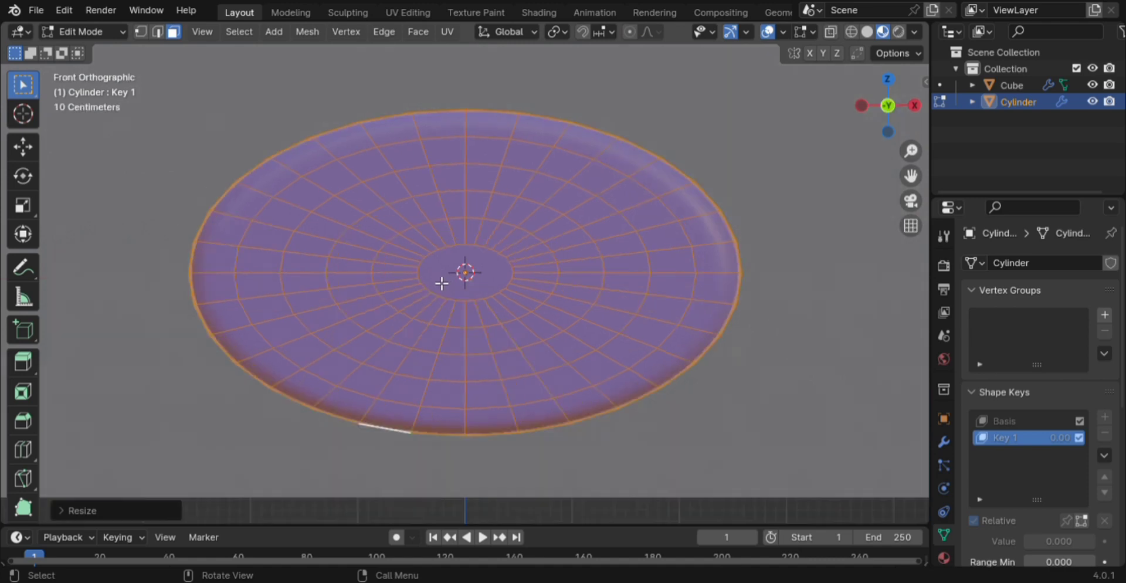
key(alt+z)
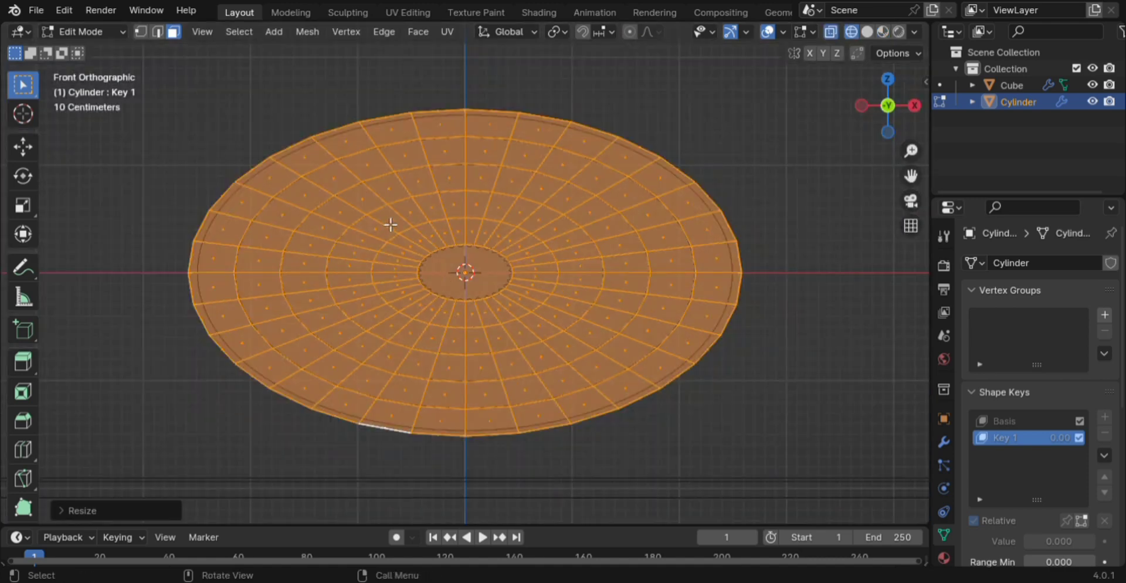
key(b)
drag(390, 227, 570, 328)
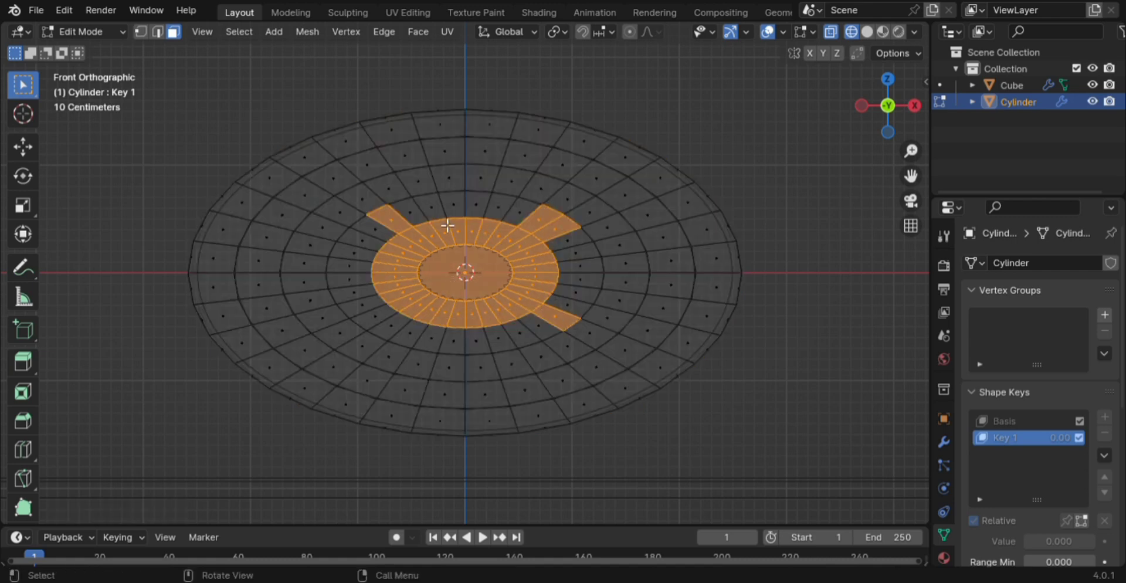
shift+drag(415, 207, 520, 241)
shift+drag(422, 201, 442, 227)
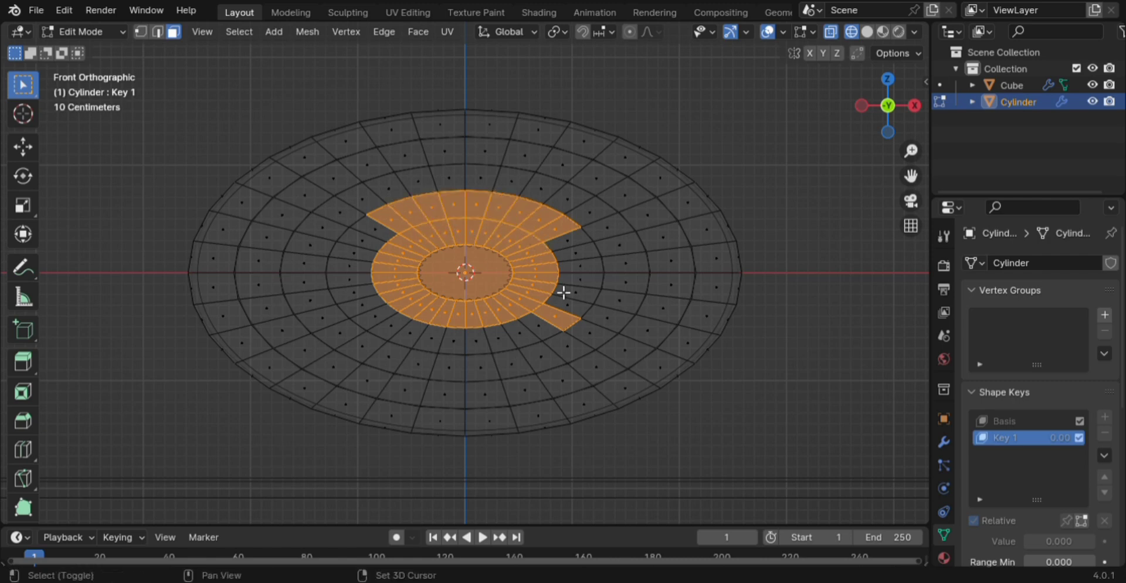
mouse_move(552, 238)
shift+mouse_down()
mouse_move(575, 271)
mouse_move(568, 292)
mouse_move(493, 329)
mouse_move(395, 302)
mouse_move(389, 242)
mouse_move(382, 281)
mouse_move(352, 261)
mouse_move(397, 317)
mouse_move(425, 326)
mouse_move(496, 282)
shift+mouse_up()
key(c)
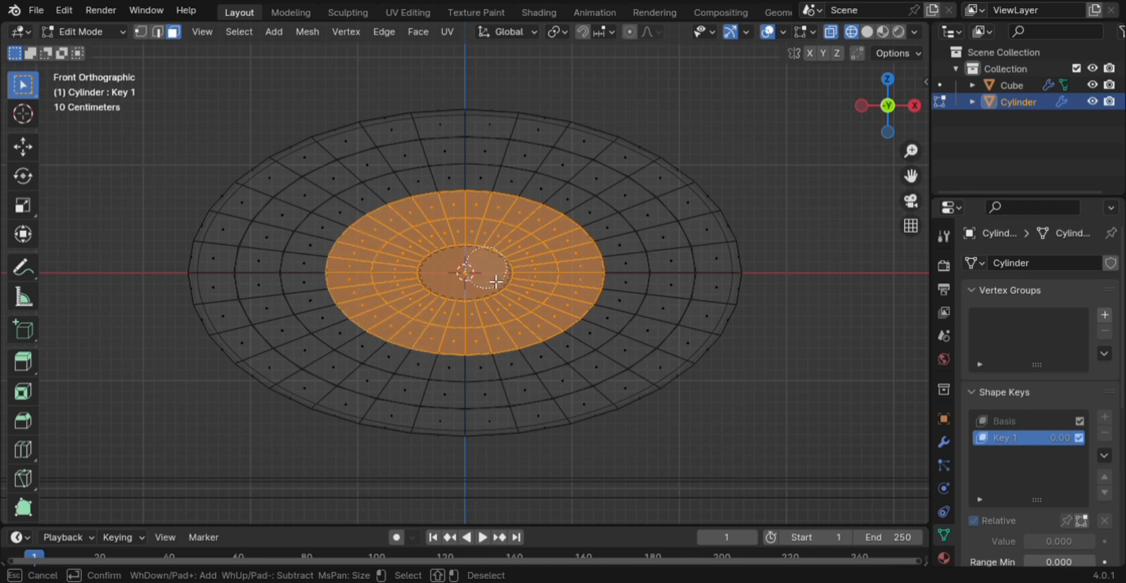
right_click(503, 265)
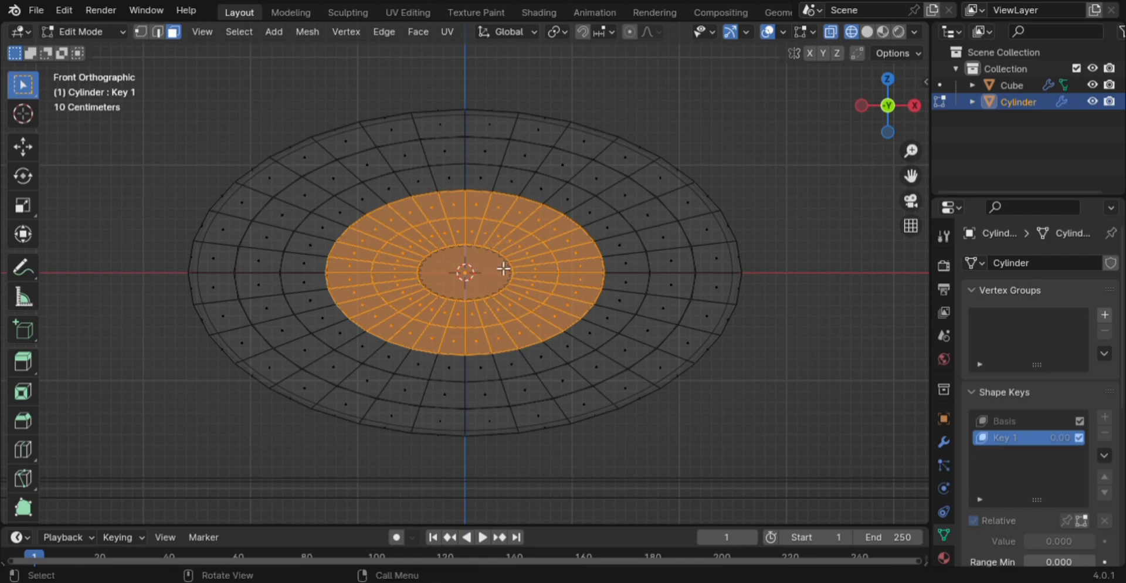
middle_drag(486, 296, 458, 309)
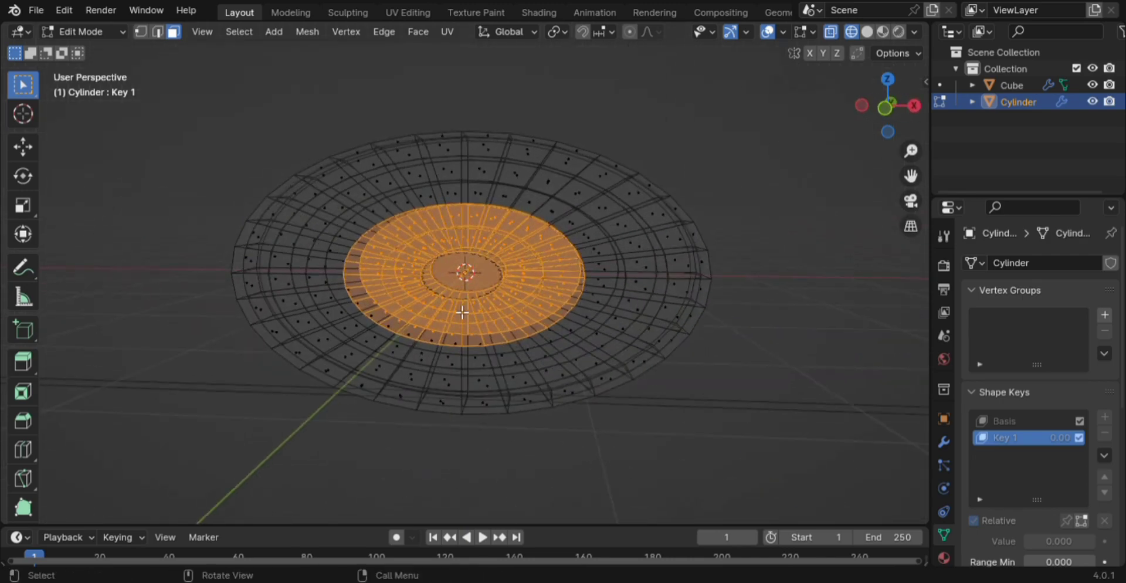
key(x)
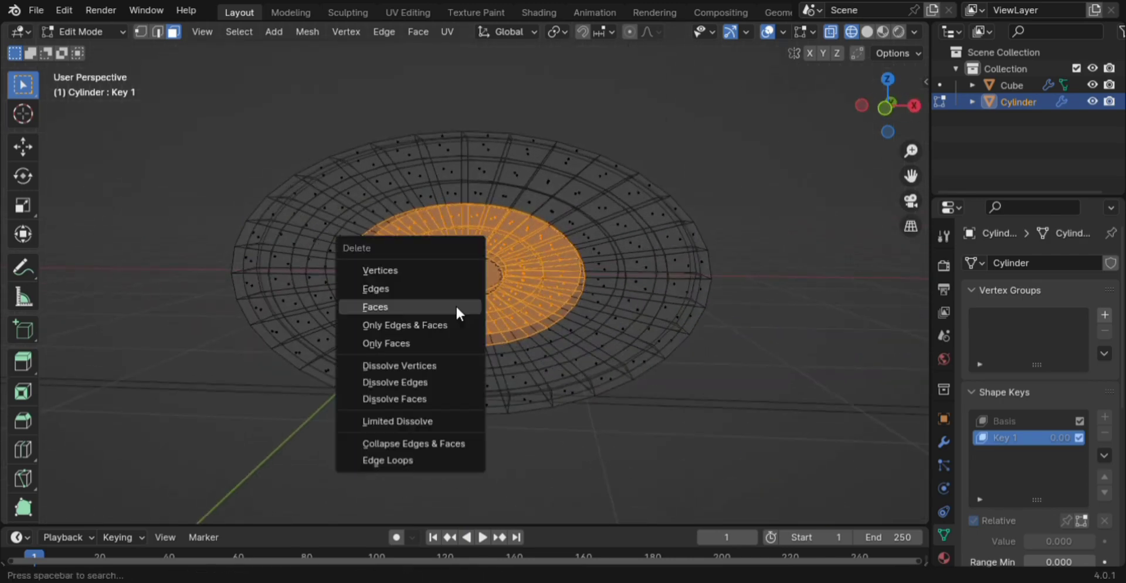
click(410, 310)
Select the outer rim edges at the elliptical ring's right end, using edge selection in wireframe front view
key(KP_1)
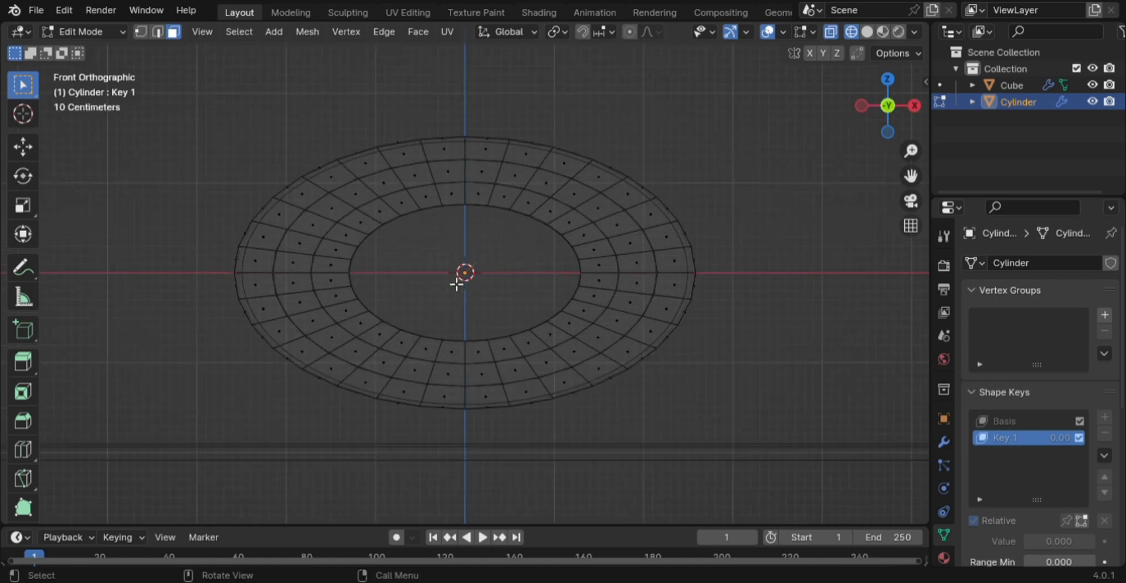
key(shift+z)
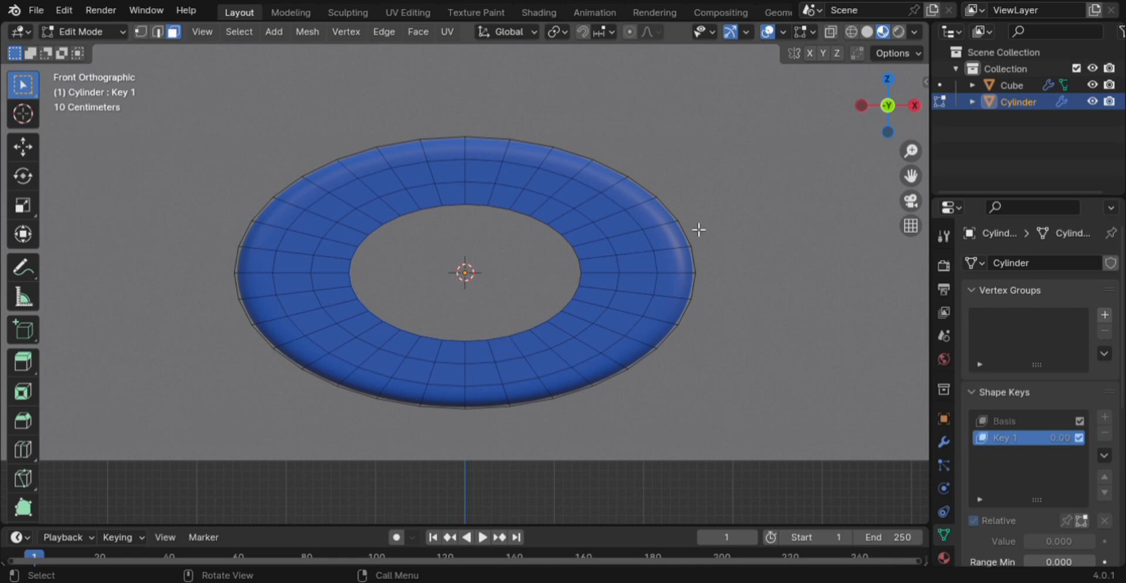
scroll(697, 246, down, 2)
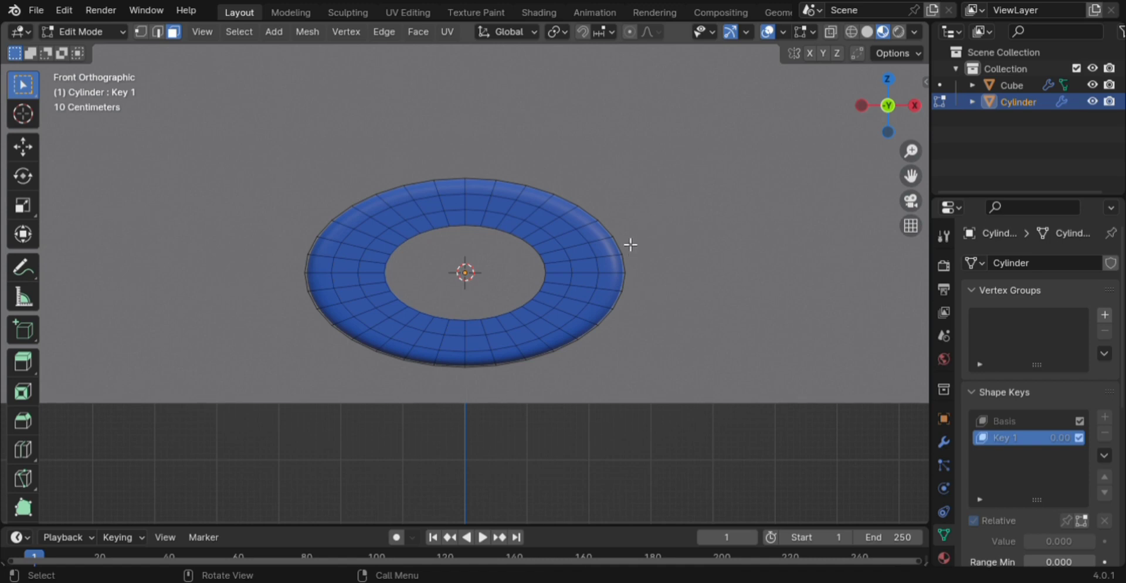
key(2)
drag(679, 178, 604, 418)
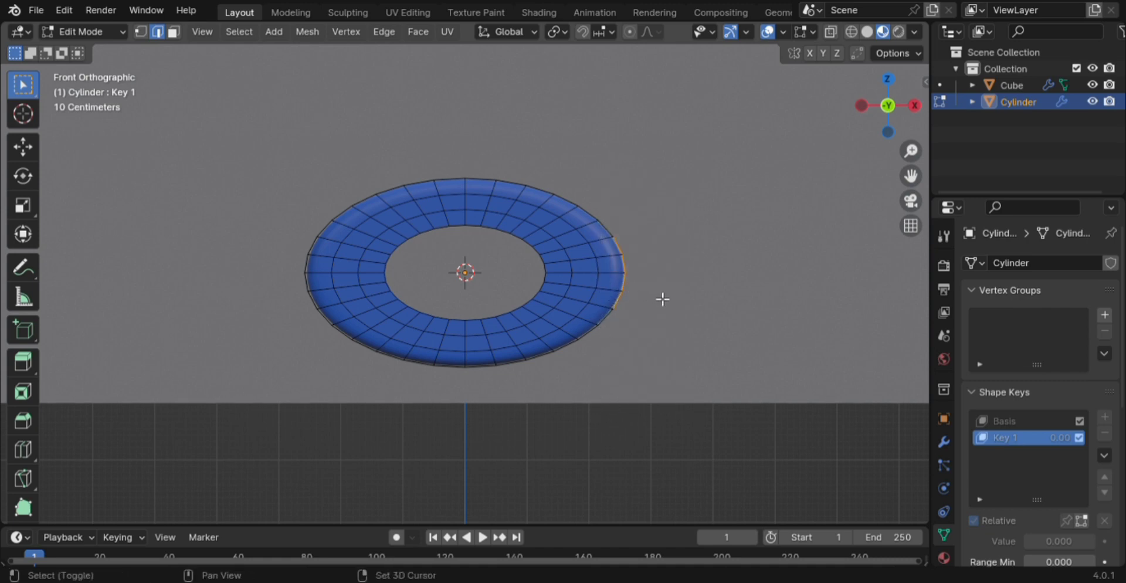
mouse_move(661, 300)
middle_down()
mouse_move(495, 307)
mouse_move(591, 326)
mouse_move(659, 312)
middle_up()
key(KP_1)
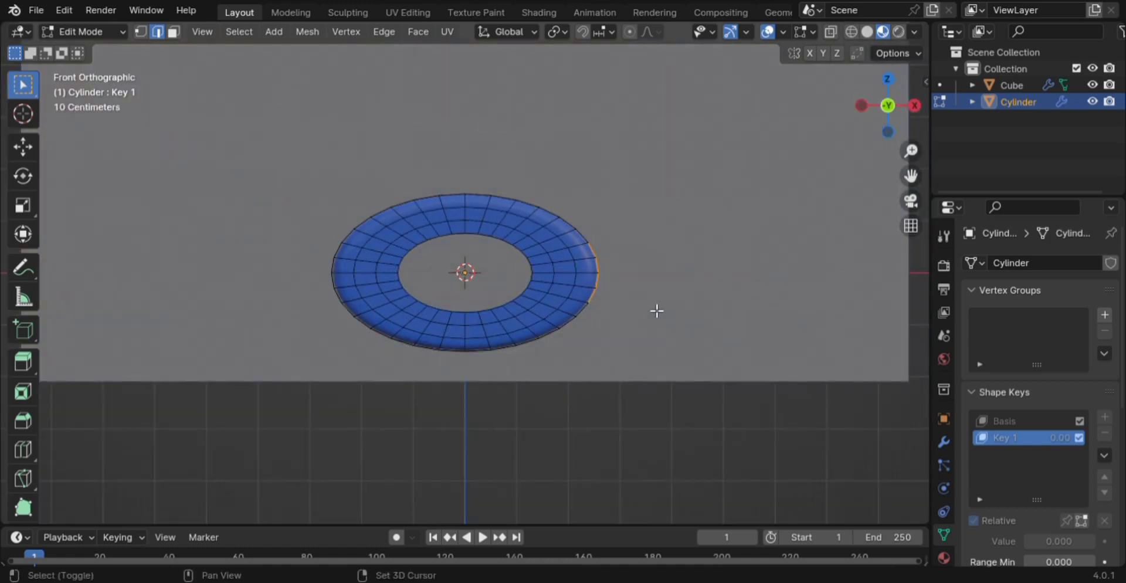
key(shift+z)
drag(664, 191, 586, 447)
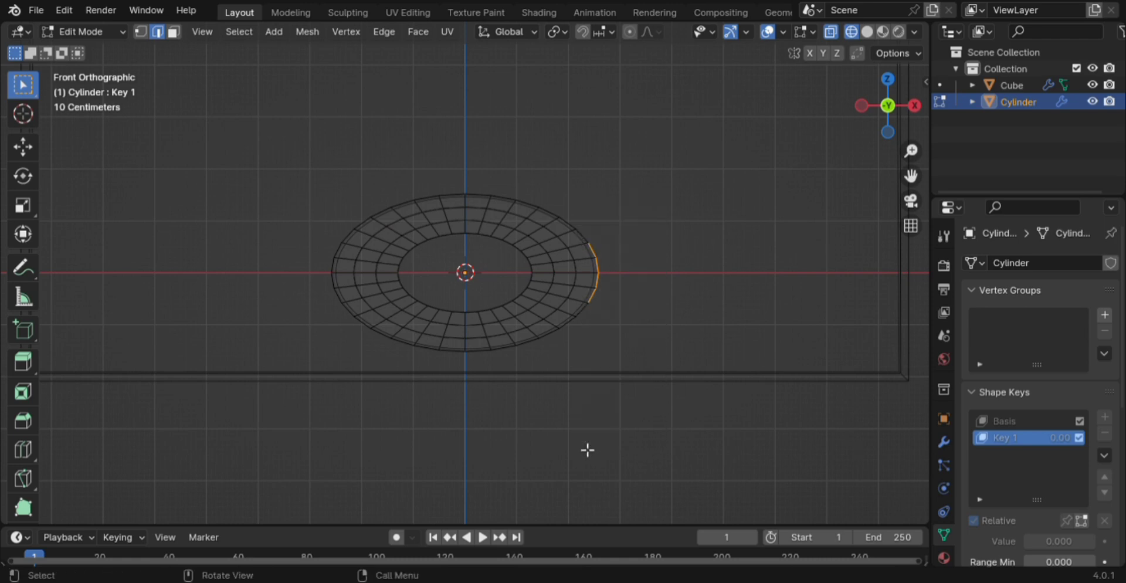
drag(650, 159, 588, 407)
drag(585, 414, 581, 424)
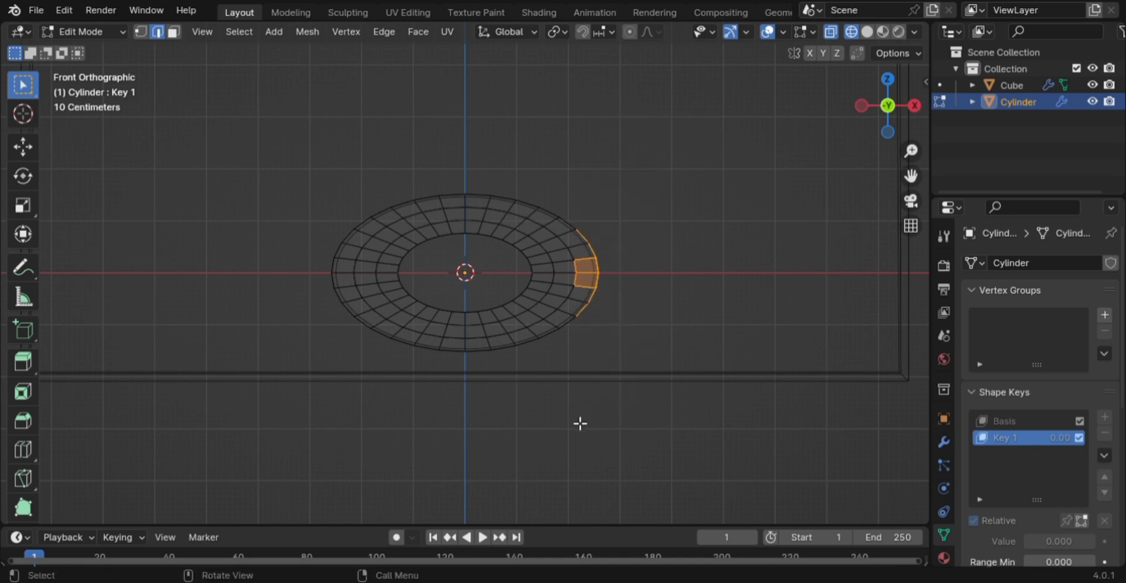
Remove the inner faces from the selection and flatten the right rim edges by scaling them to 0 along X
shift+click(591, 282)
shift+drag(588, 262, 593, 287)
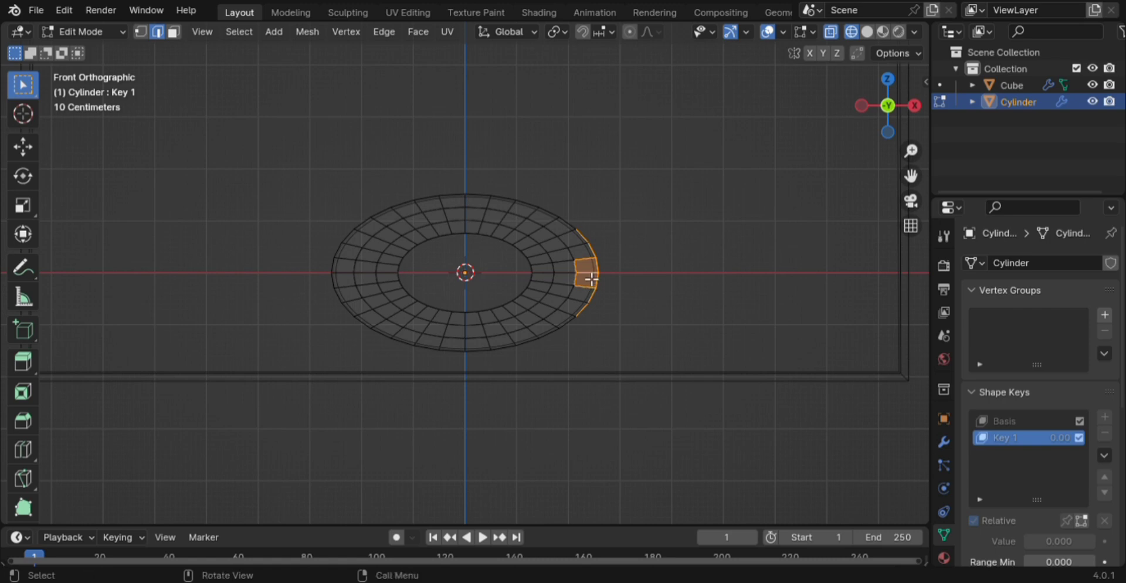
key(c)
scroll(585, 275, up, 2)
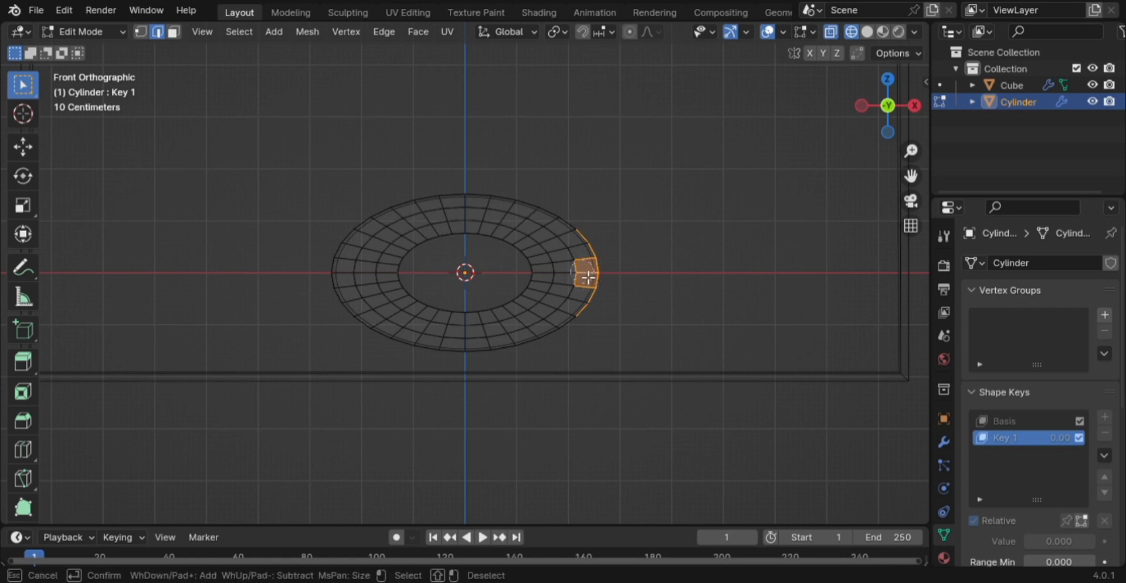
middle_drag(582, 272, 583, 281)
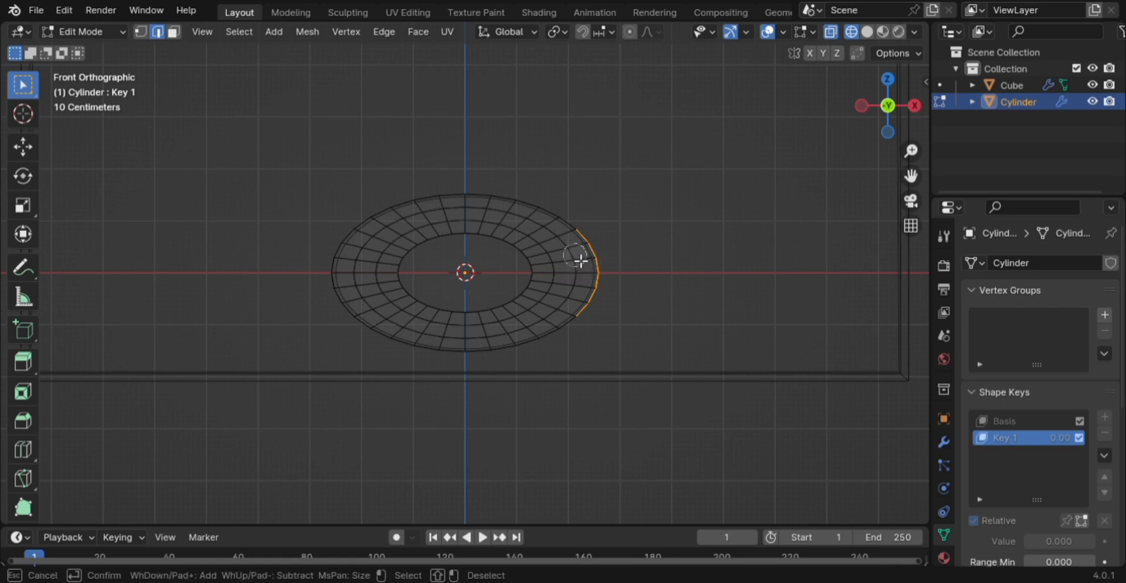
key(Escape)
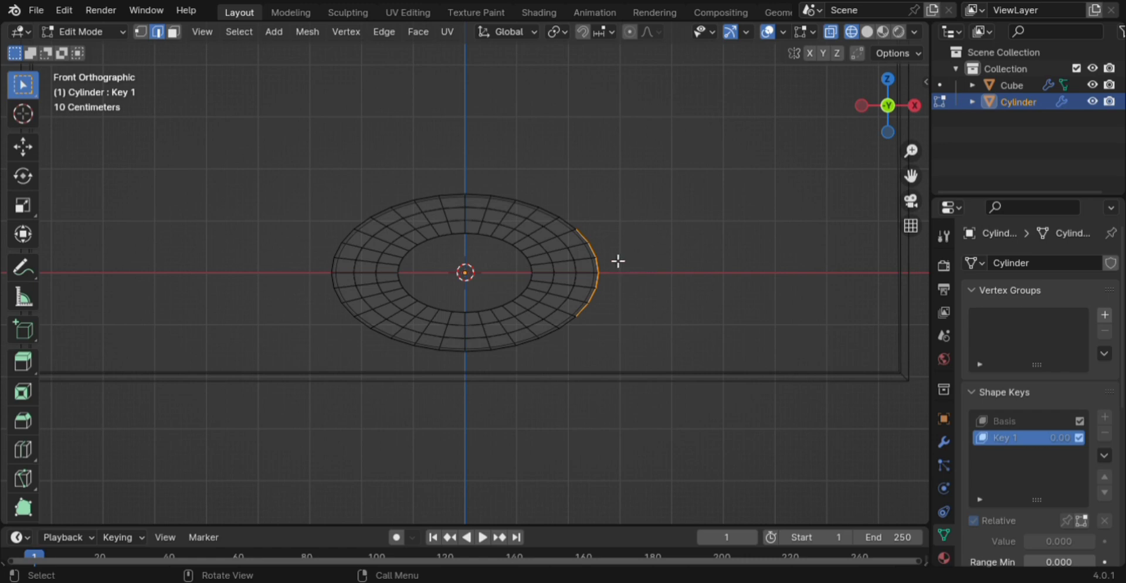
scroll(616, 261, up, 2)
scroll(616, 261, down, 2)
text(s)
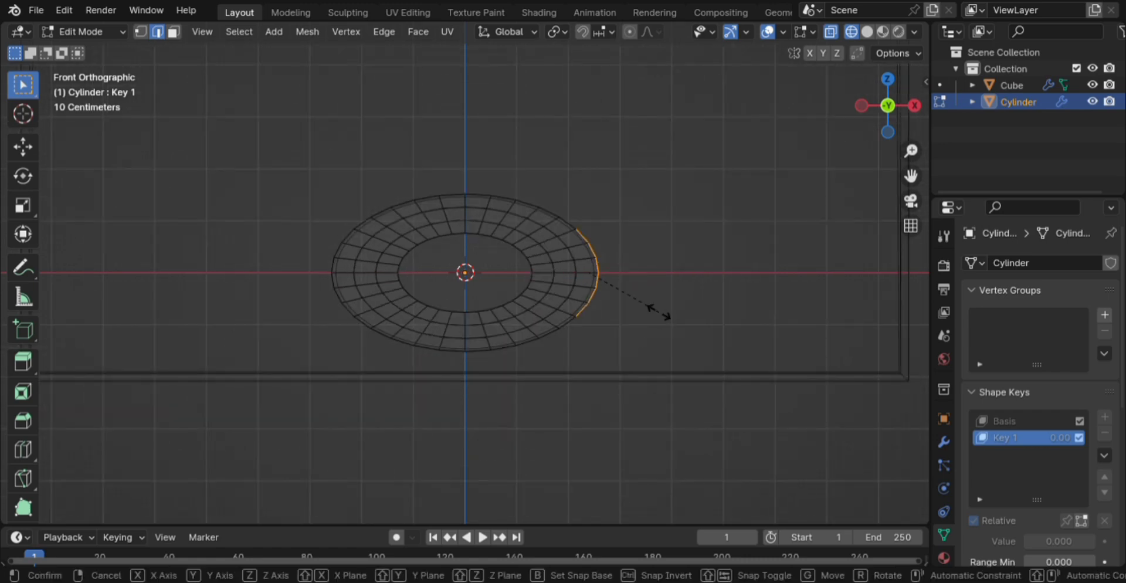
text(x)
text(0)
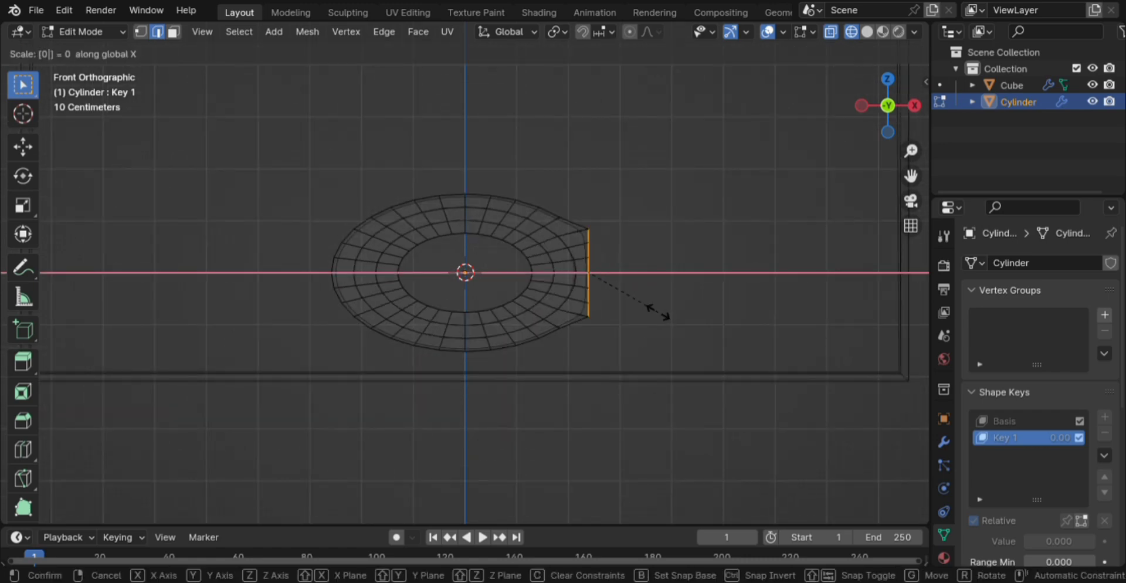
key(Return)
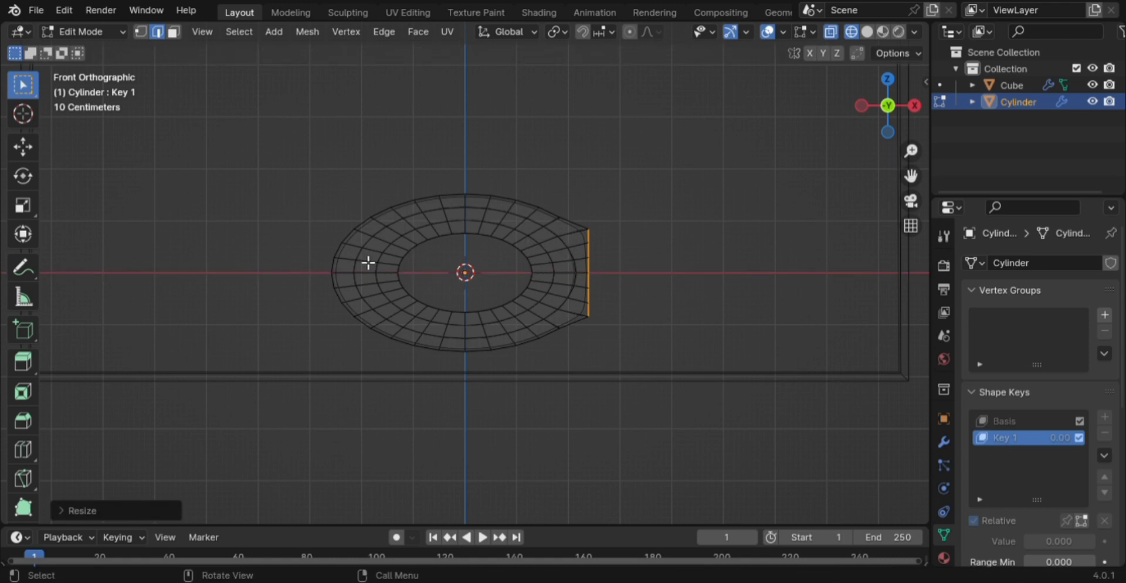
Select only the matching rim edges at the ring's left end and flatten them by scaling to 0 along X
drag(281, 198, 354, 397)
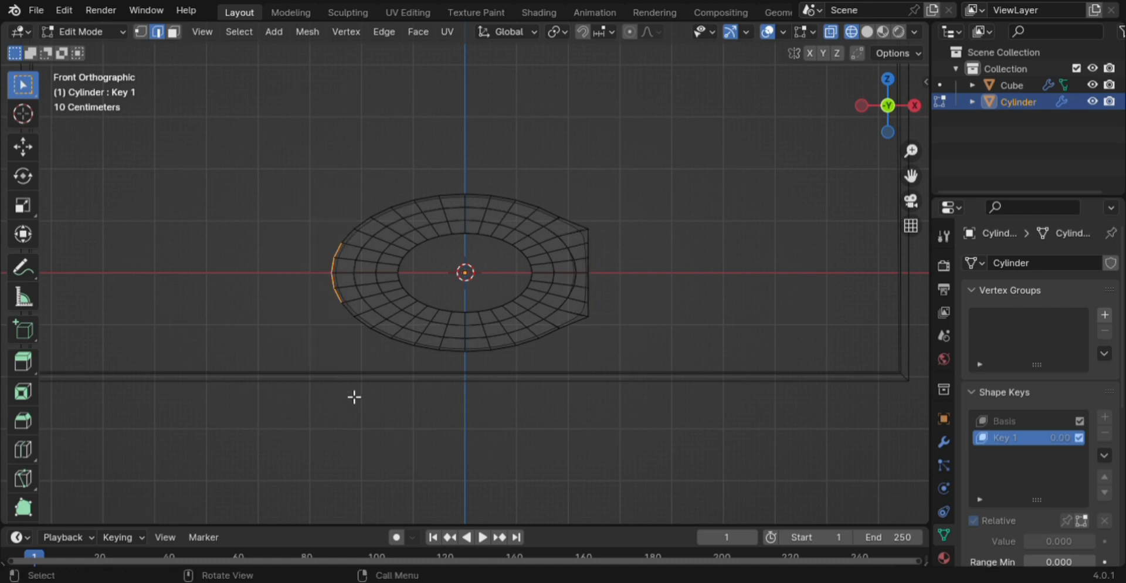
drag(287, 150, 361, 373)
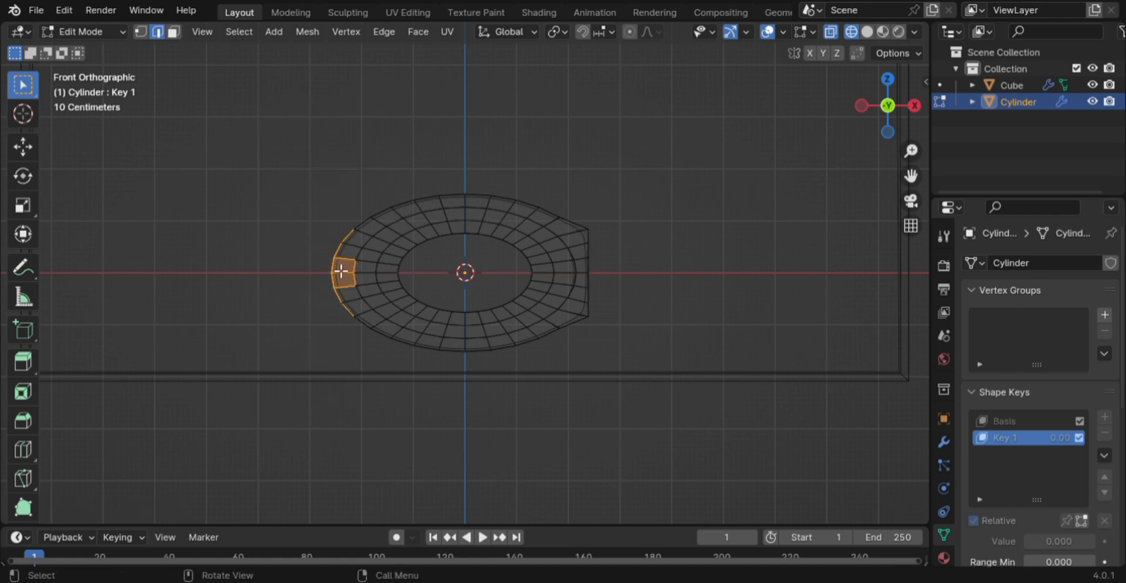
key(c)
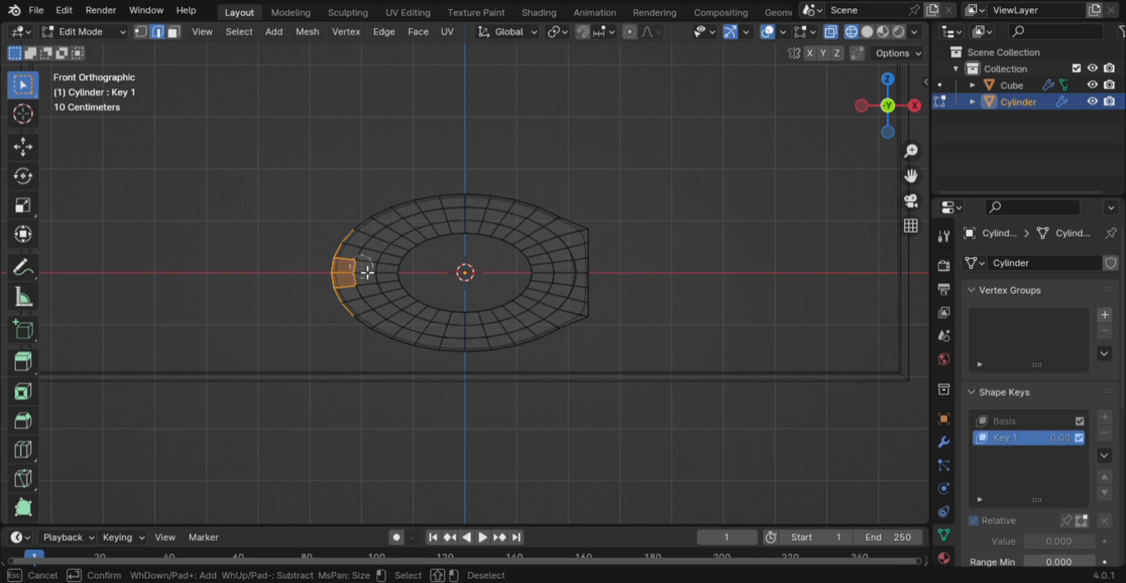
shift+drag(365, 264, 360, 284)
key(Escape)
text(sx)
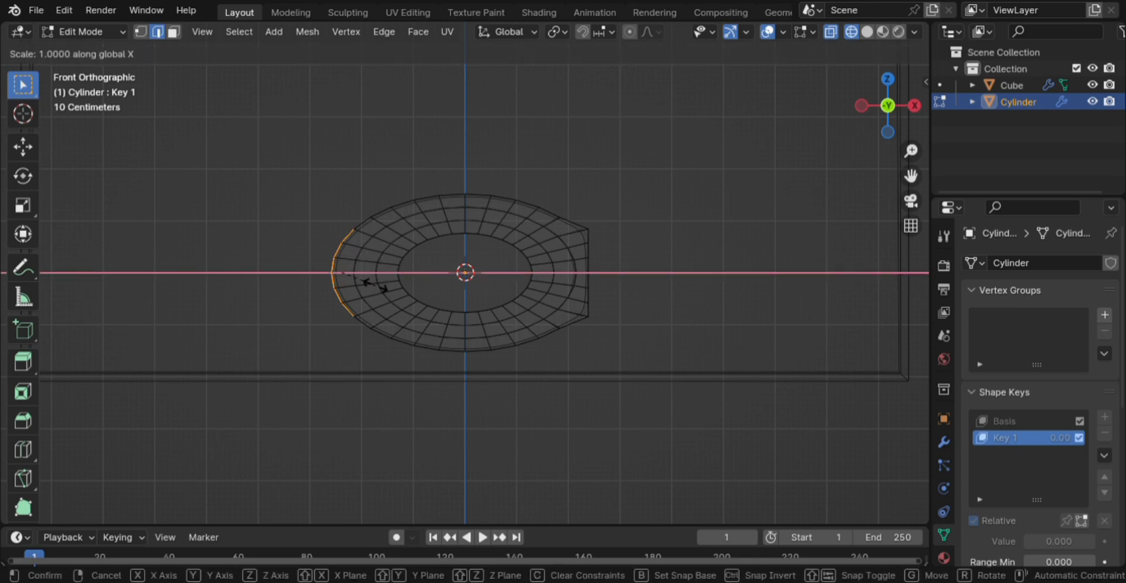
text(0)
key(Return)
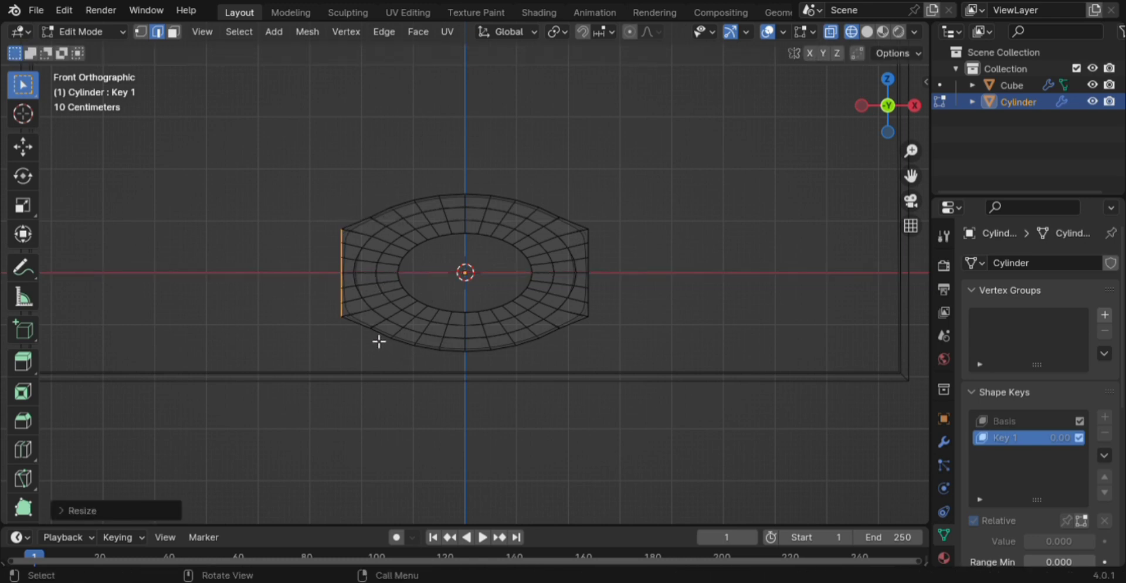
Select only the outer rim edges along the elliptical ring's bottom, removing the inner faces from the selection
drag(346, 330, 606, 392)
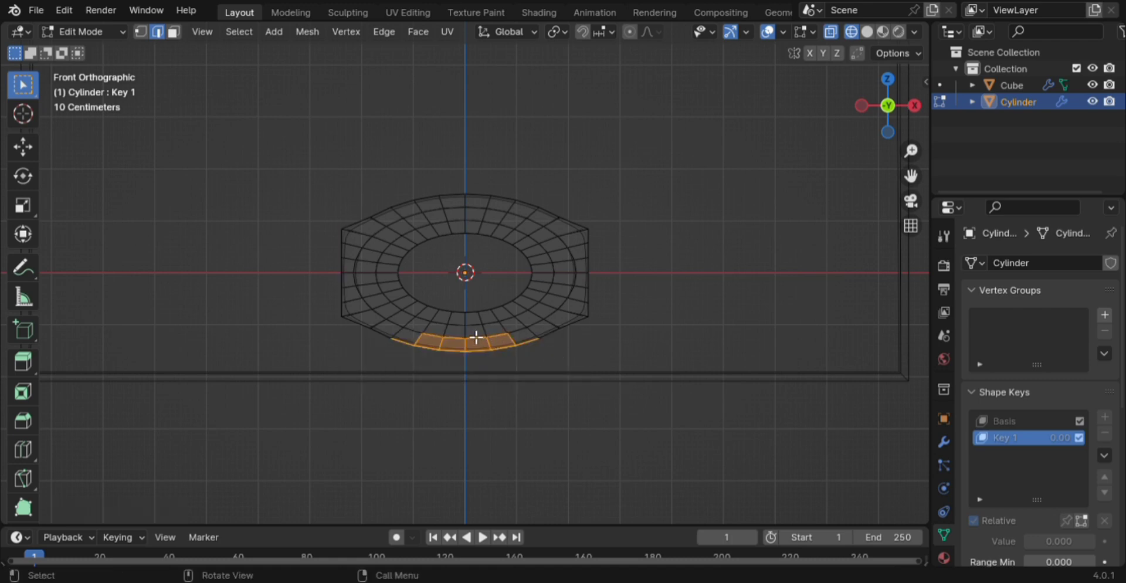
key(c)
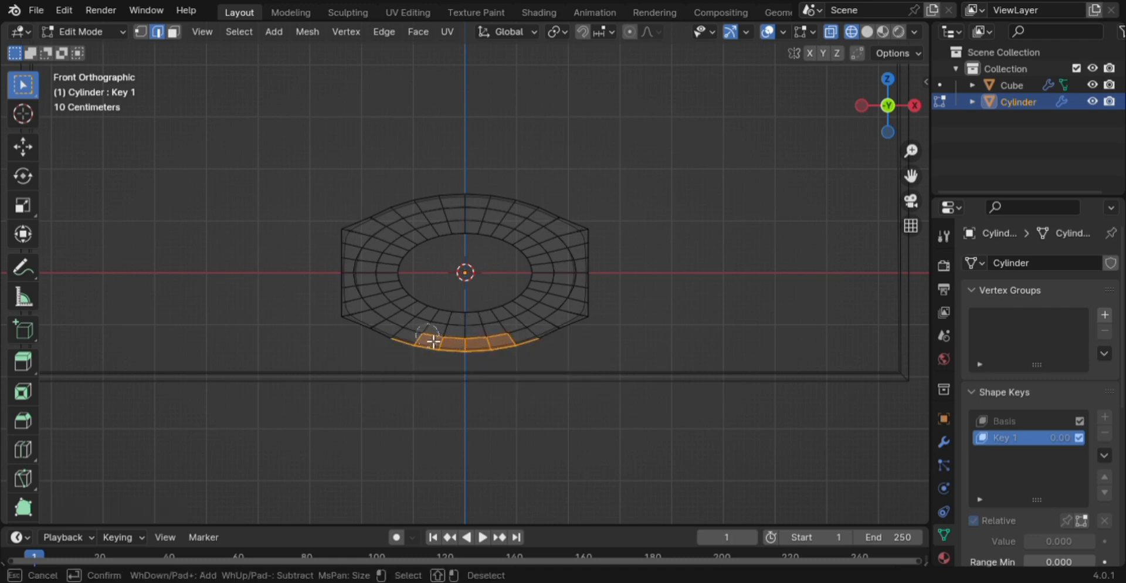
key(Escape)
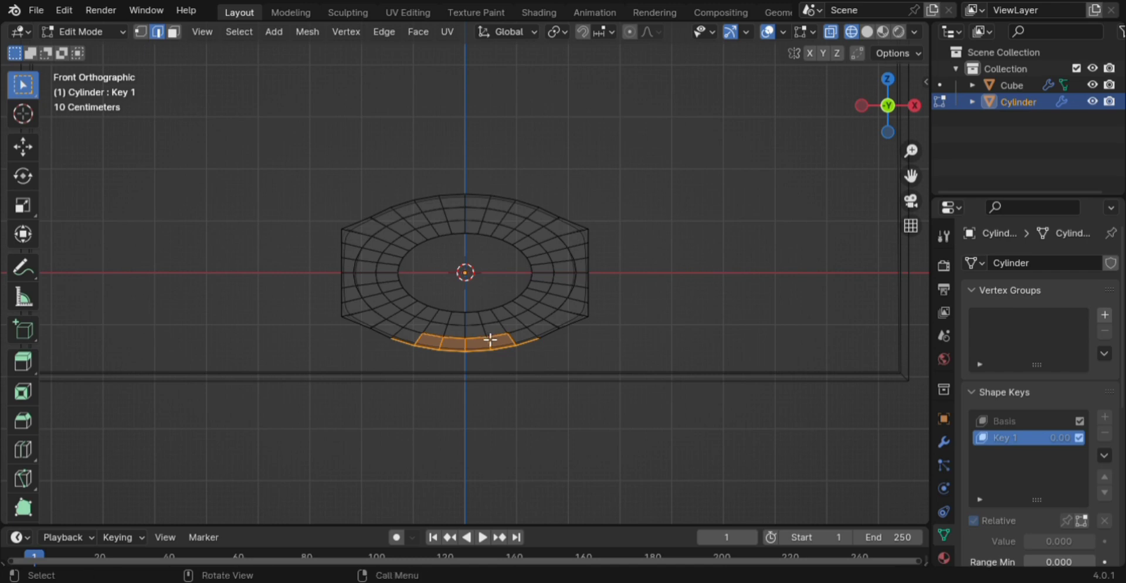
key(c)
mouse_move(473, 332)
shift+mouse_down()
mouse_move(498, 335)
mouse_move(428, 335)
shift+mouse_up()
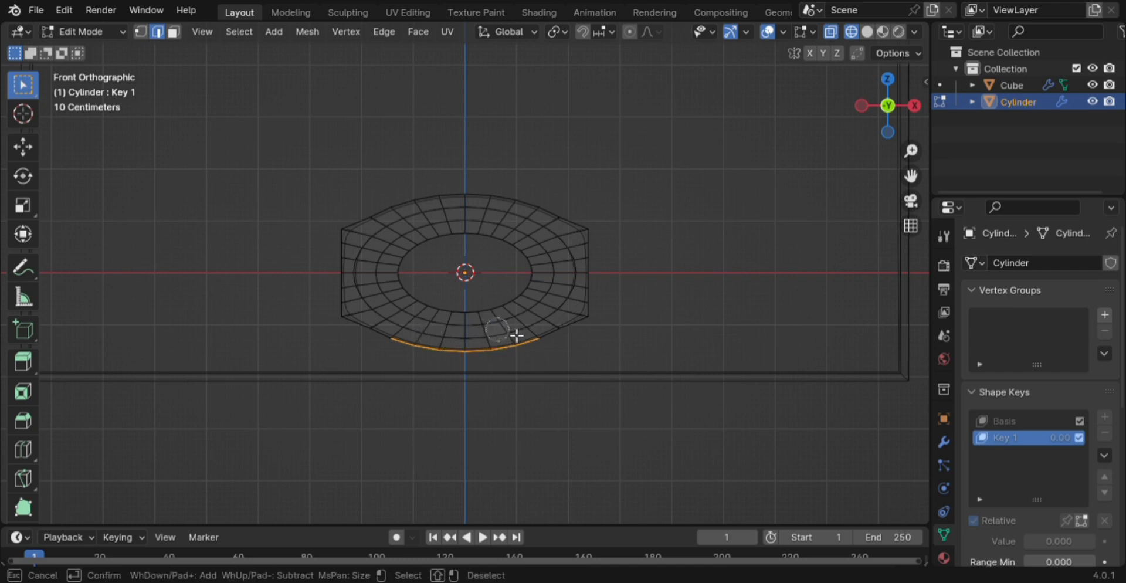
key(Escape)
Flatten the bottom rim edges by scaling them to 0 along Z, and move them up about 0.13 m
text(s)
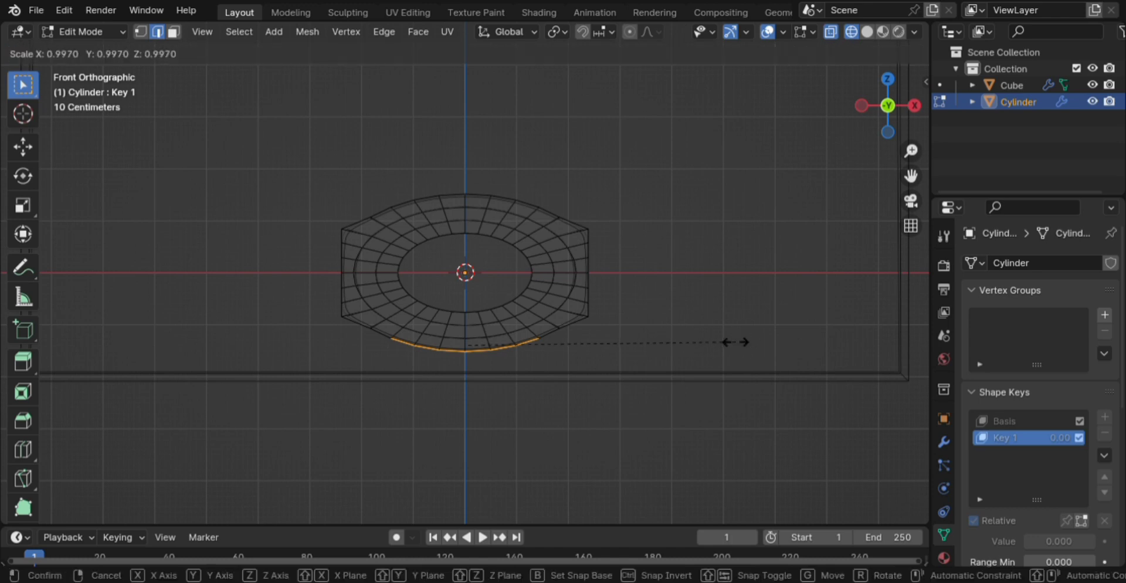
text(z0)
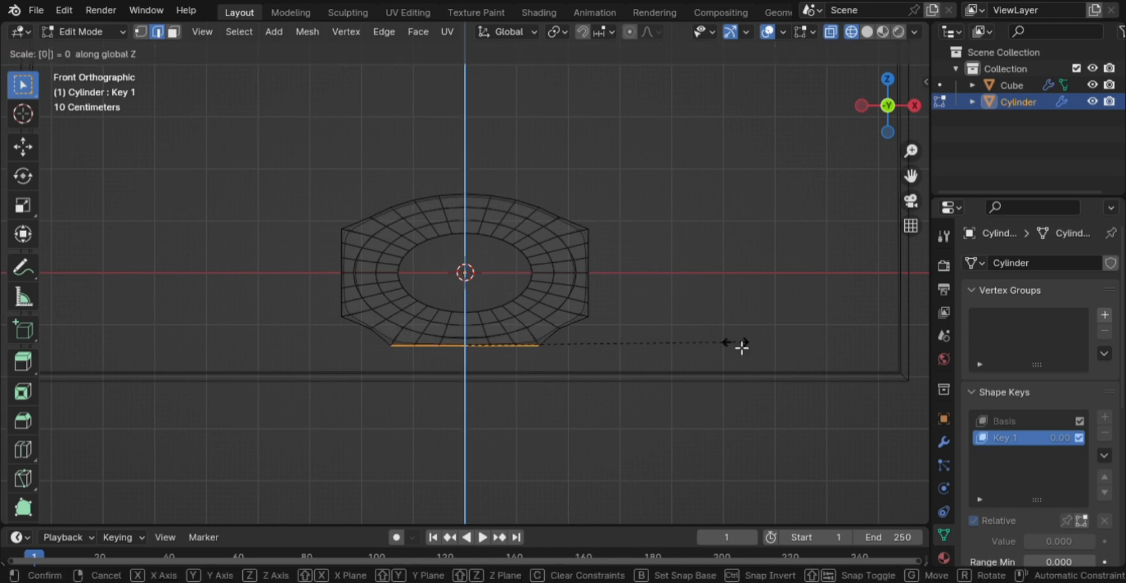
key(Return)
key(g)
key(z)
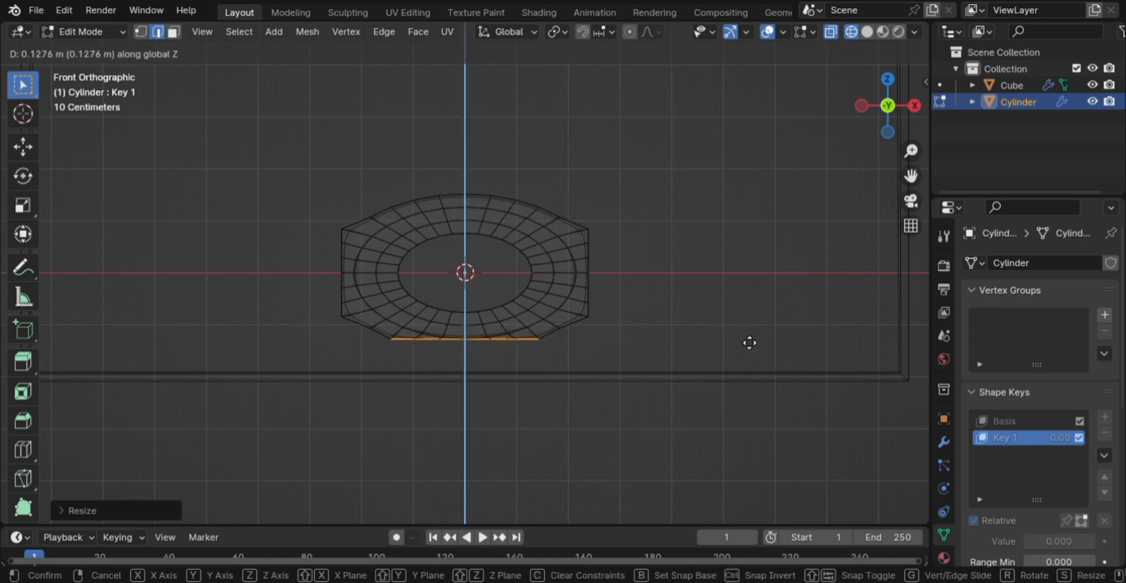
click(750, 343)
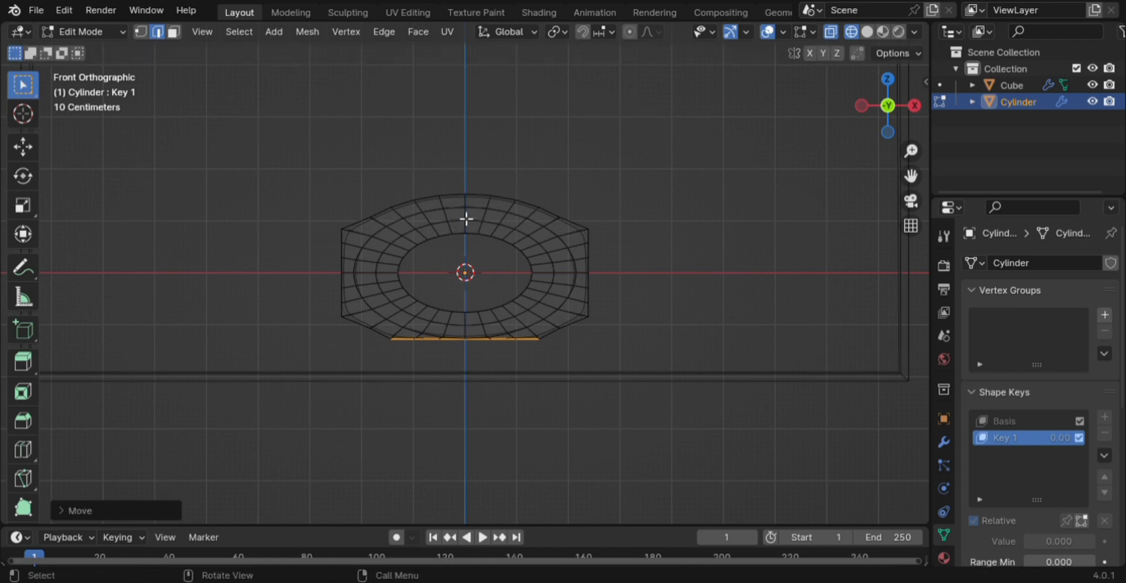
drag(368, 158, 601, 220)
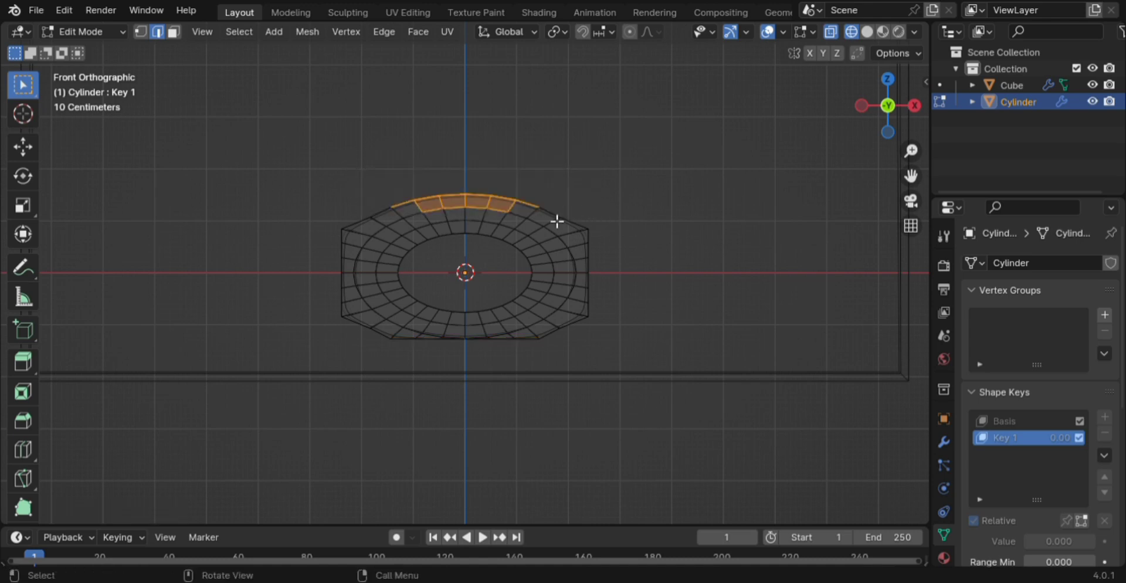
key(c)
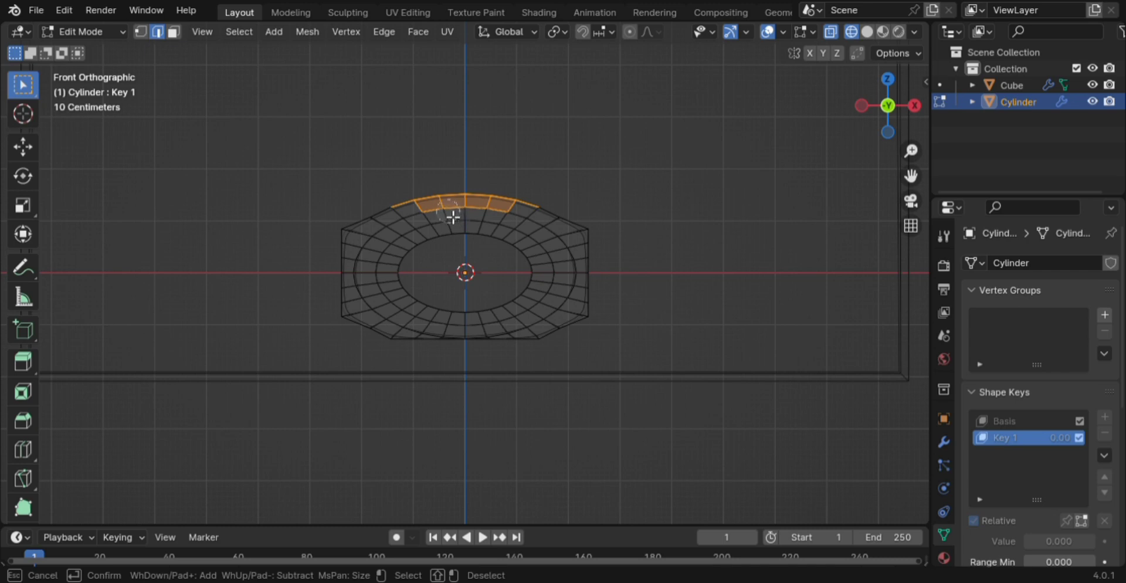
mouse_move(453, 217)
shift+mouse_down()
mouse_move(434, 208)
mouse_move(555, 218)
mouse_move(492, 189)
mouse_move(452, 196)
shift+mouse_up()
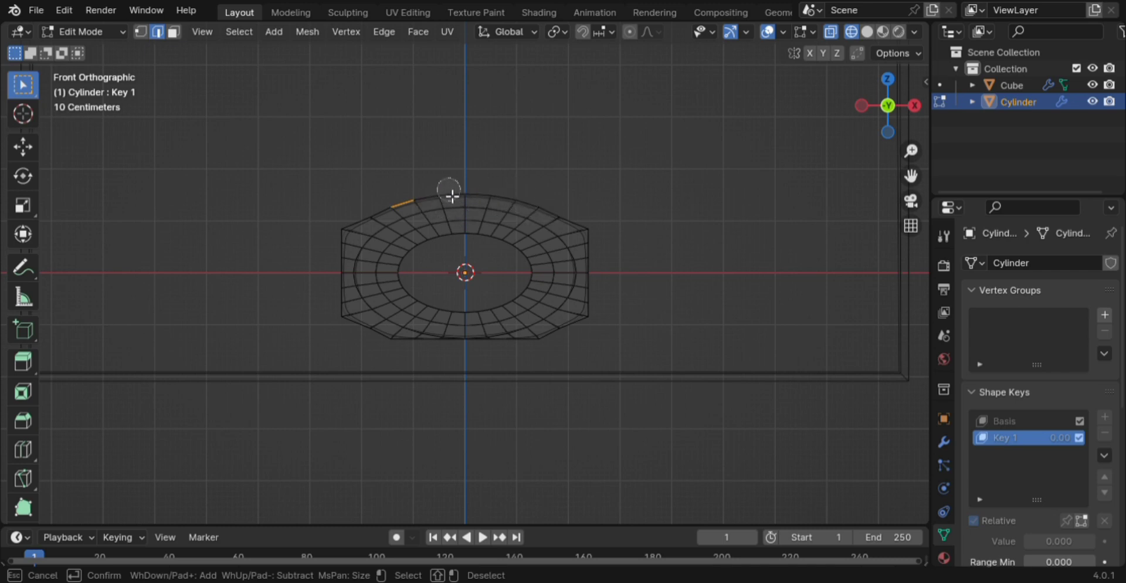
key(Escape)
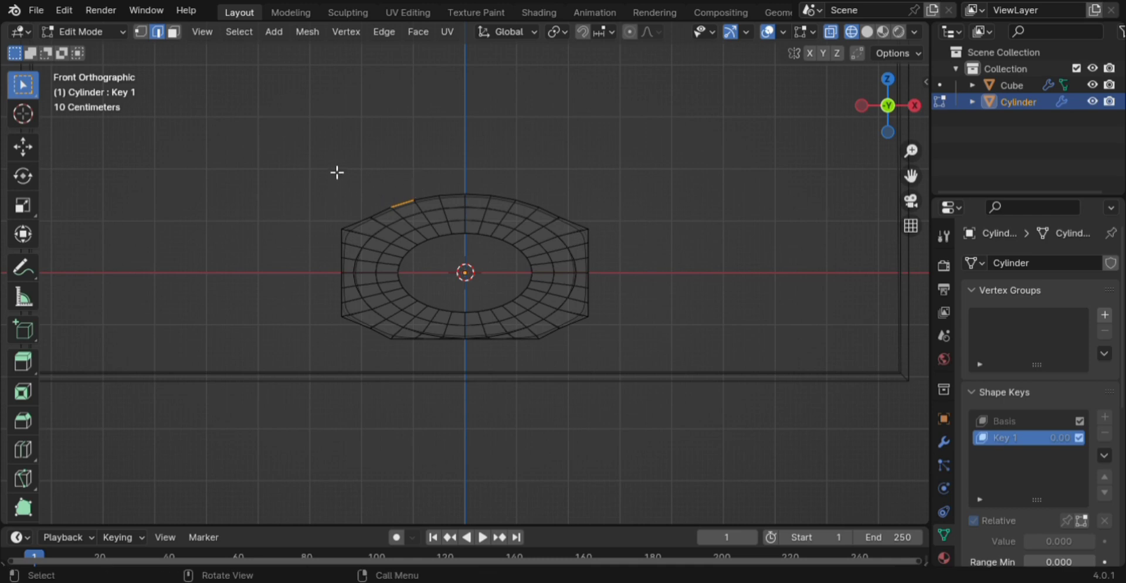
drag(332, 166, 589, 217)
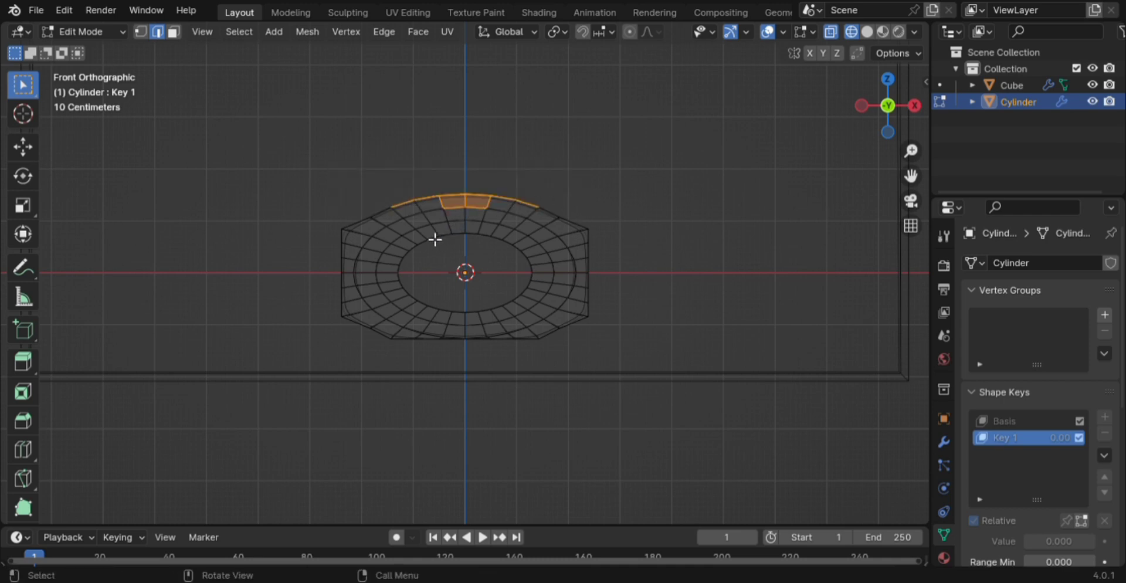
key(c)
mouse_move(415, 213)
mouse_down()
mouse_move(453, 201)
mouse_move(465, 216)
mouse_up()
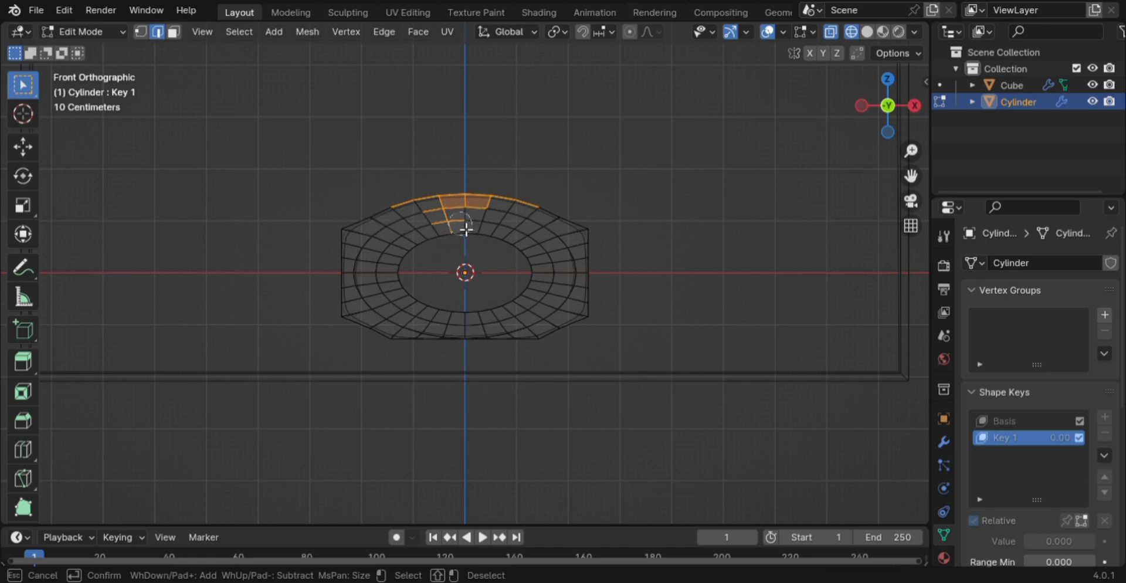
mouse_move(466, 230)
shift+mouse_down()
mouse_move(443, 221)
mouse_move(477, 227)
mouse_move(488, 214)
mouse_move(467, 210)
shift+mouse_up()
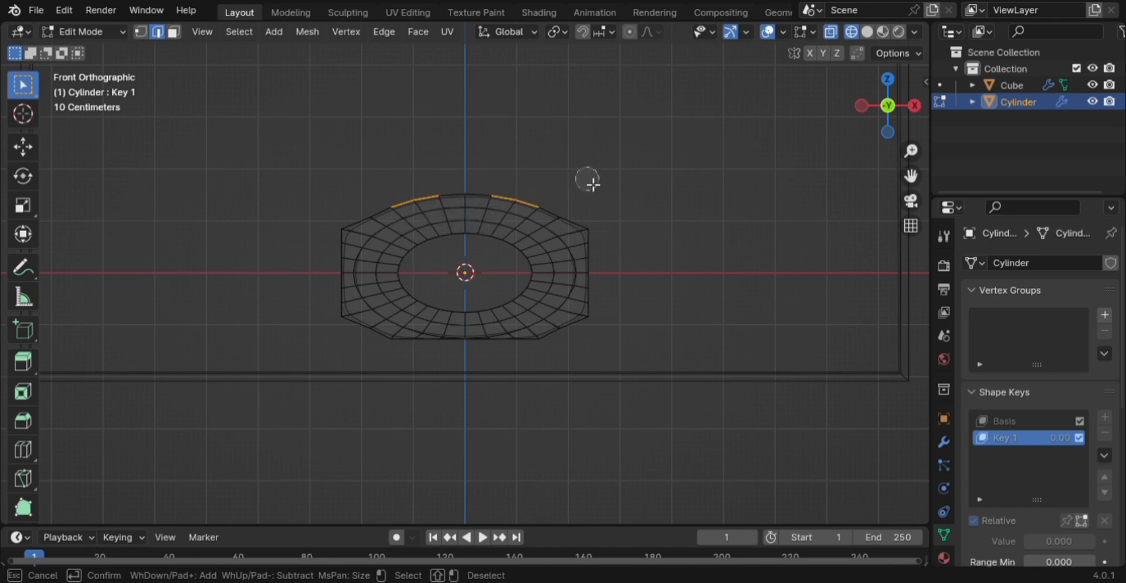
key(Escape)
Select only the outer rim edges along the ring's top, leaving the inner faces out of the selection
key(b)
drag(339, 135, 551, 212)
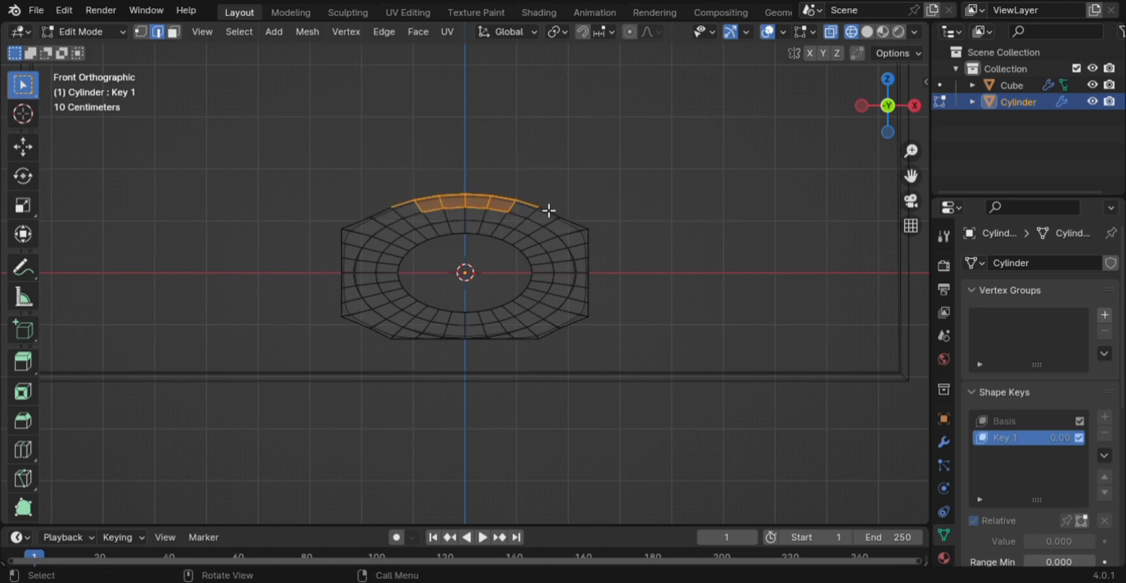
key(c)
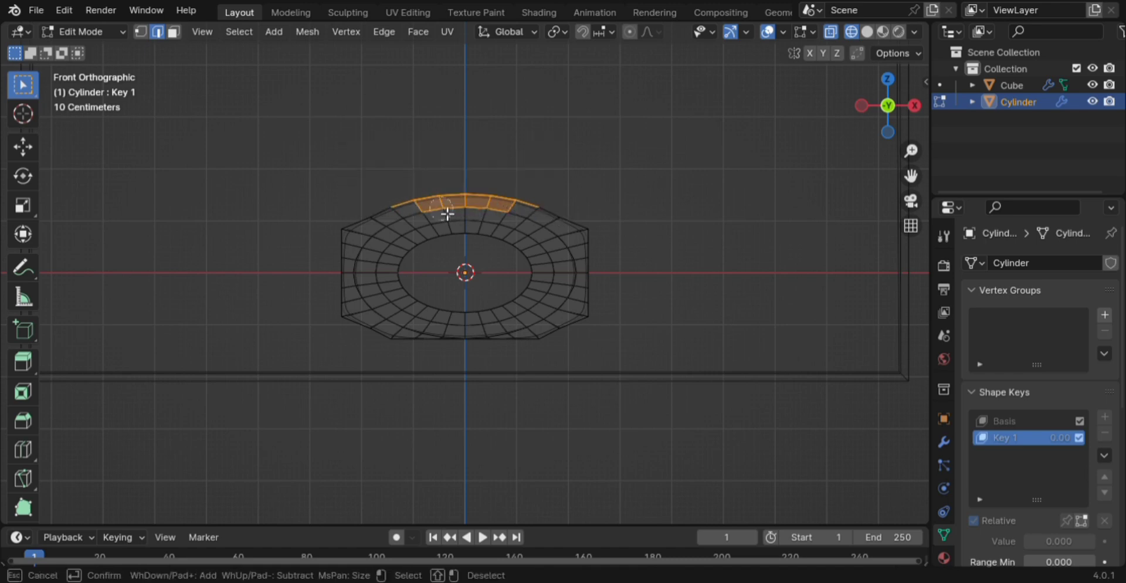
mouse_move(449, 213)
shift+mouse_down()
mouse_move(501, 209)
mouse_move(496, 218)
shift+mouse_up()
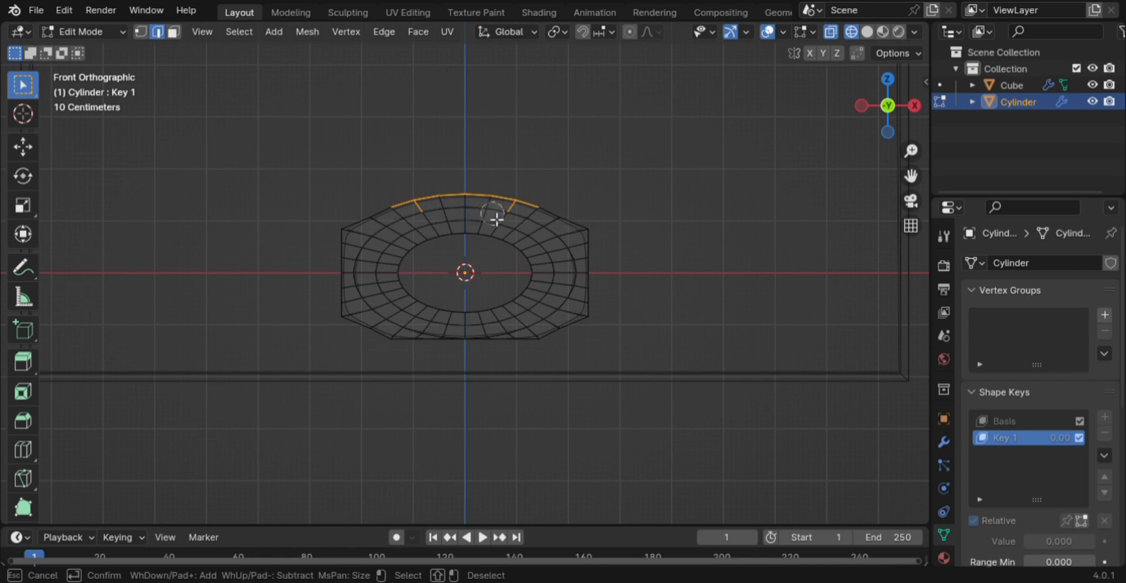
shift+click(428, 209)
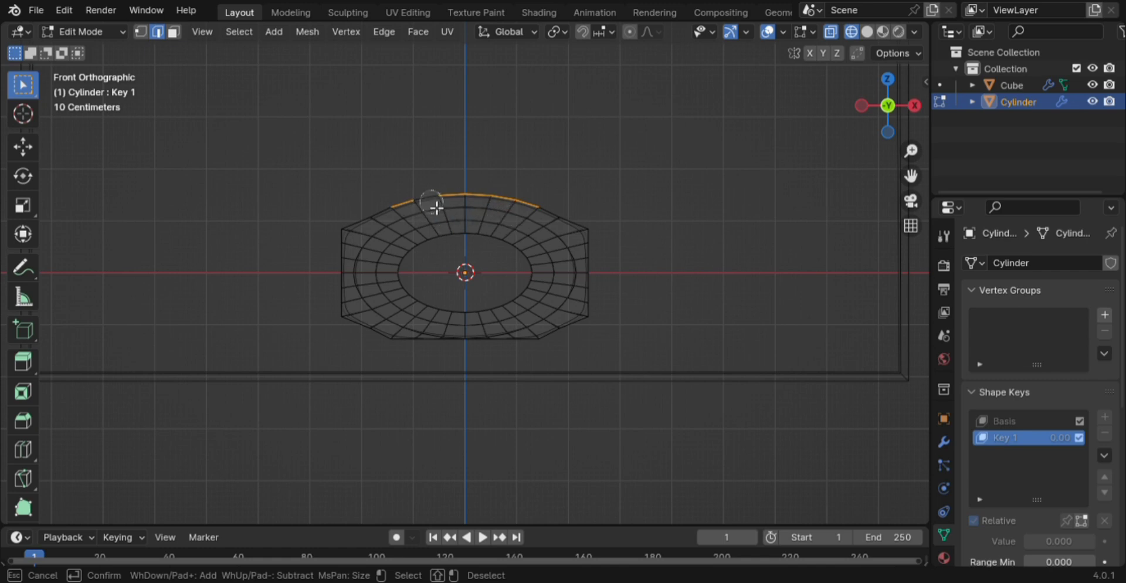
key(Escape)
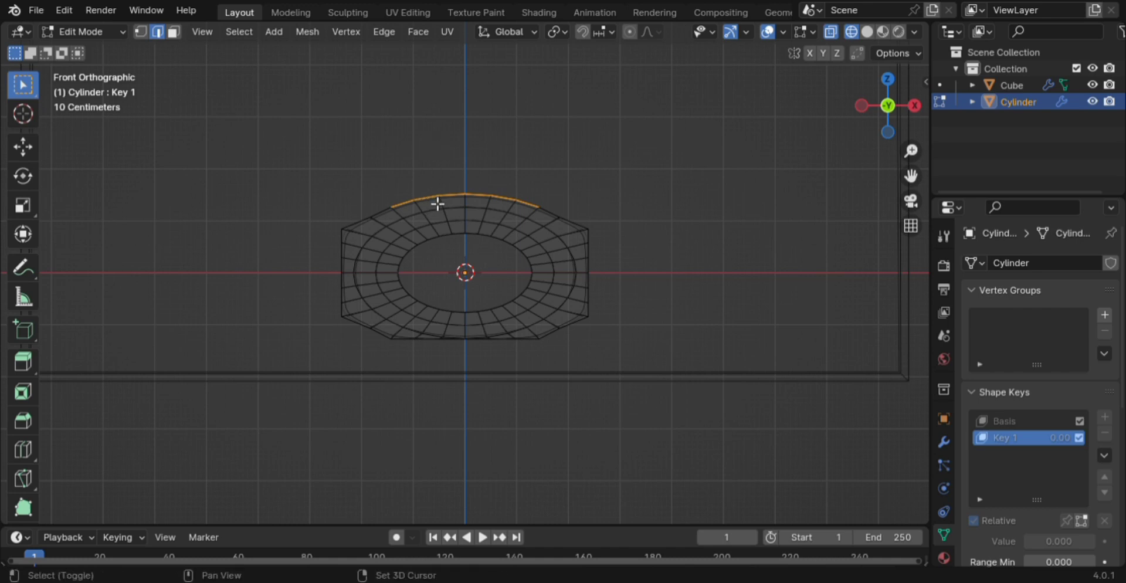
middle_drag(463, 229, 489, 259)
key(KP_1)
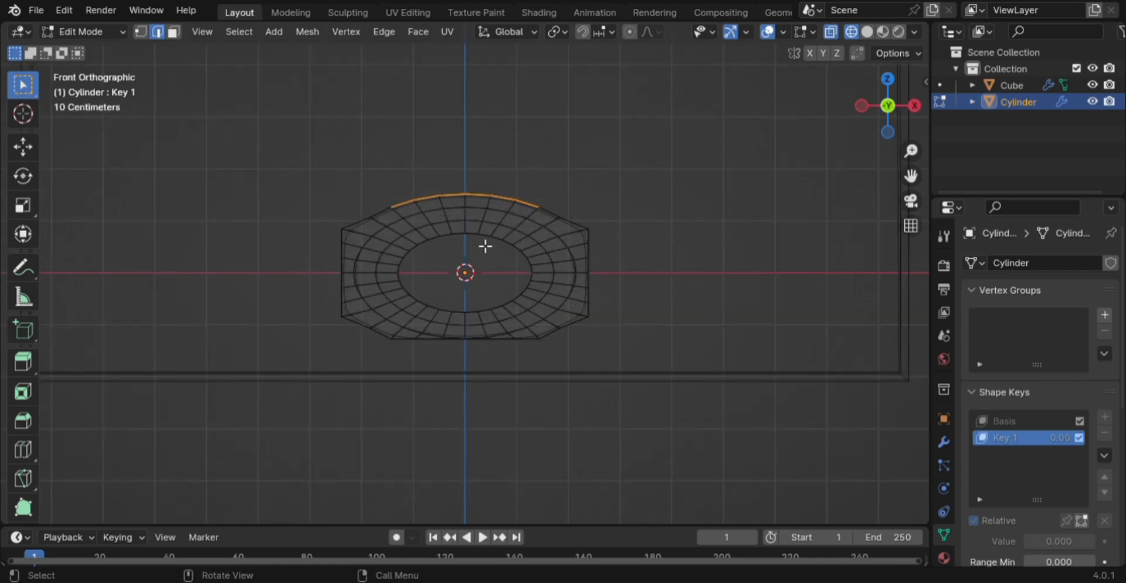
Flatten the top rim edges by scaling them to 0 along Z, and move them down about 0.14 m
text(sz)
text(0)
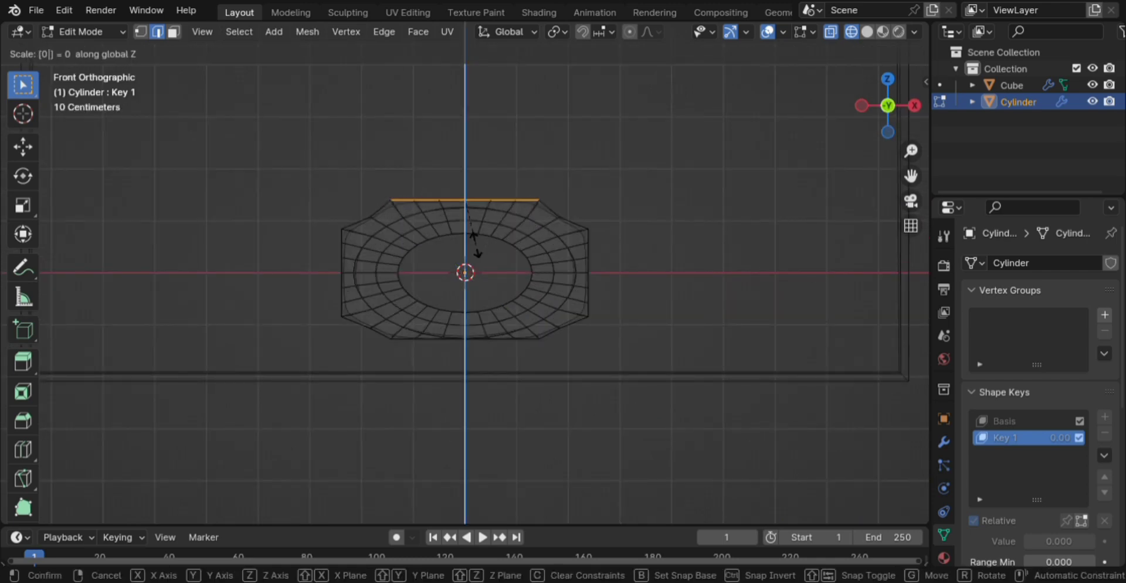
key(Return)
key(g)
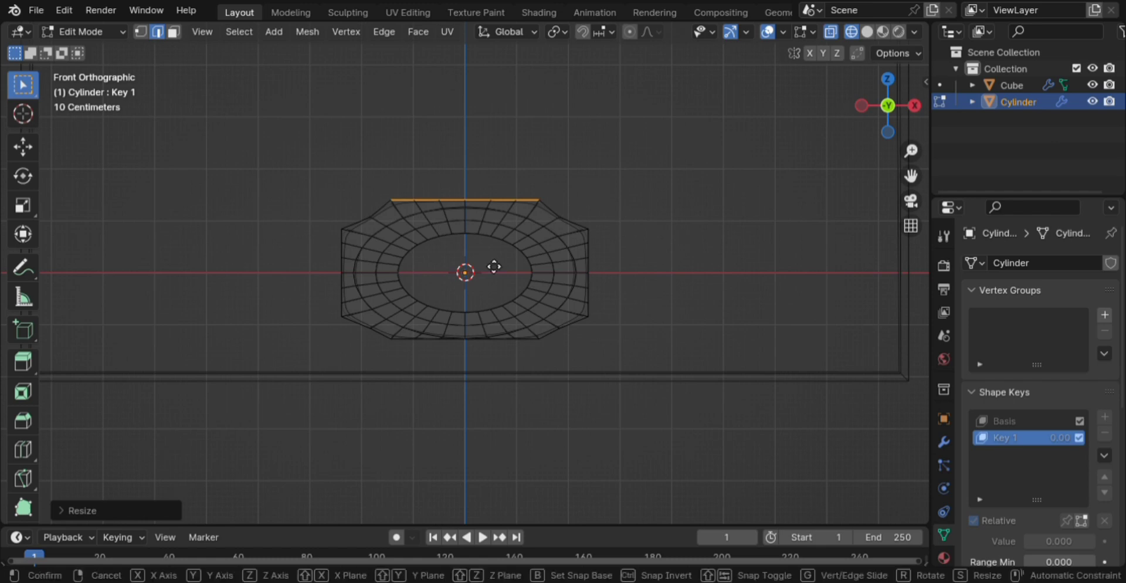
key(z)
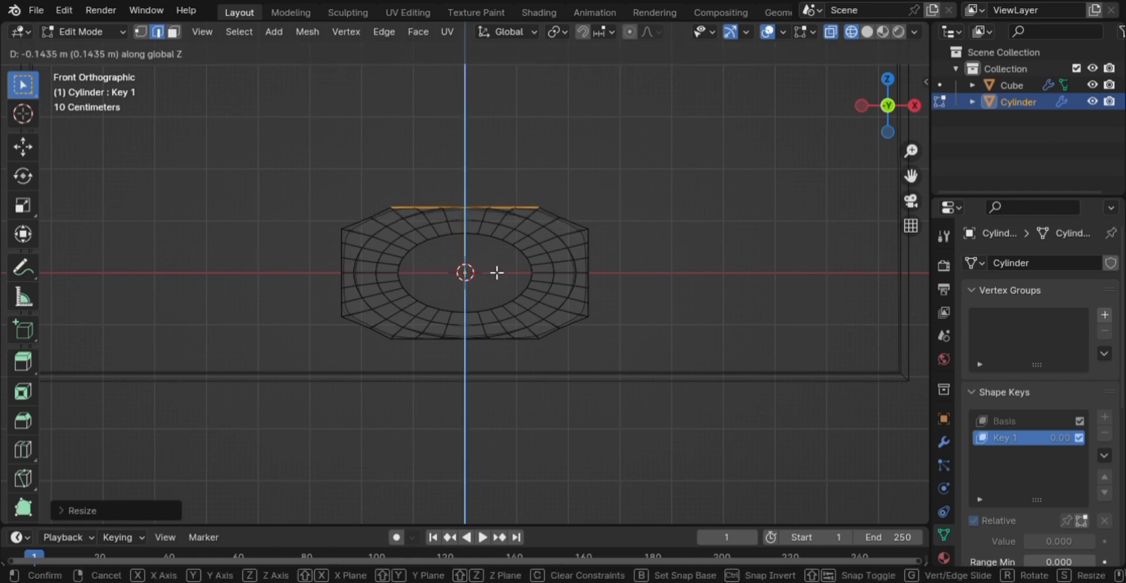
click(497, 272)
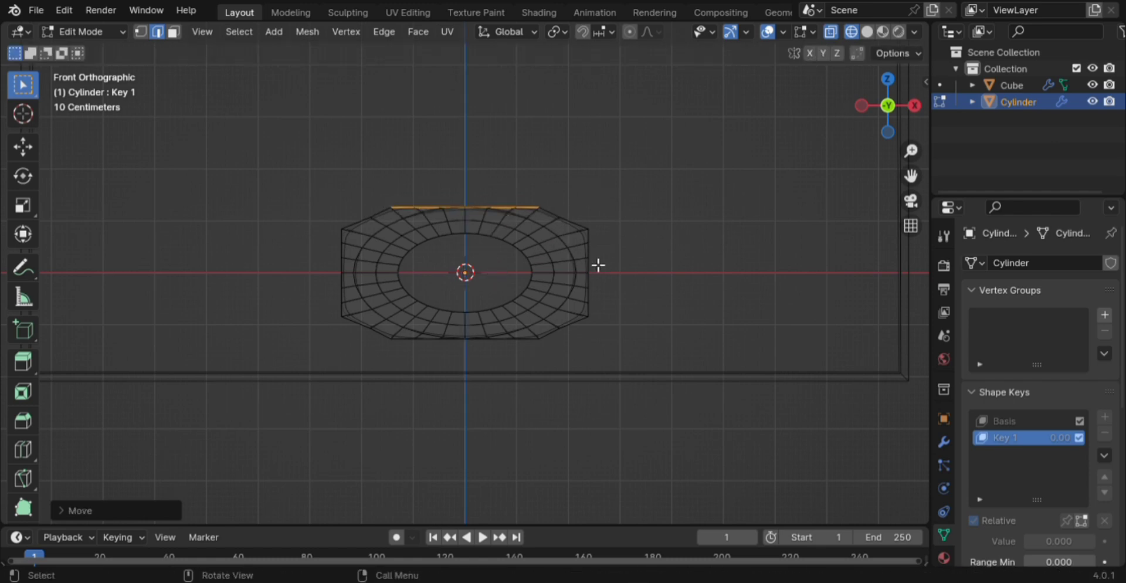
Select the rim edges at the ring's right end and try to stretch them along Z without proportional editing
scroll(598, 264, up, 2)
drag(749, 177, 634, 393)
key(s)
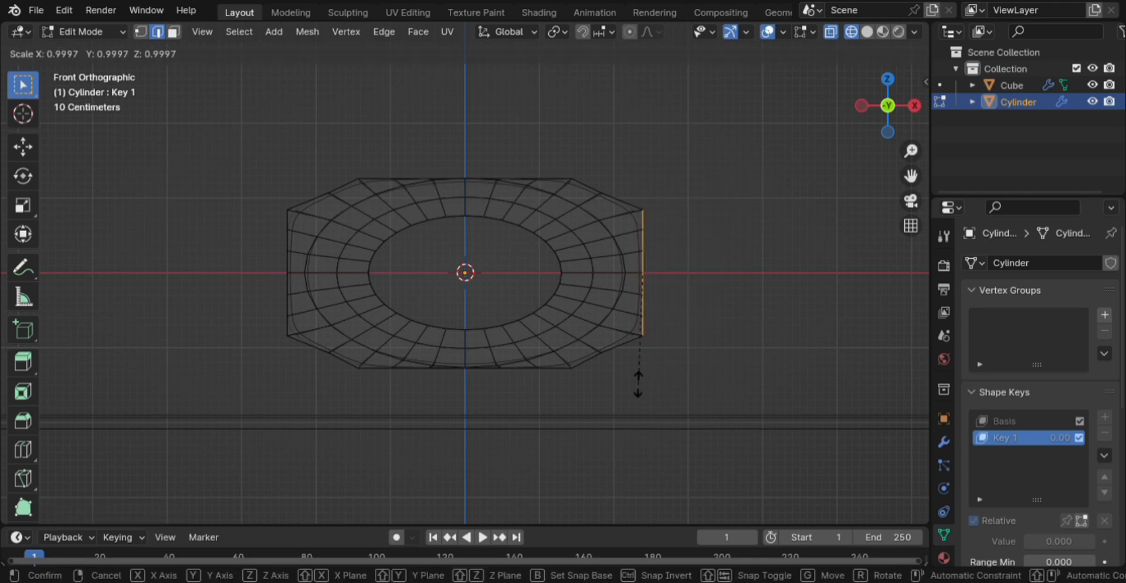
key(z)
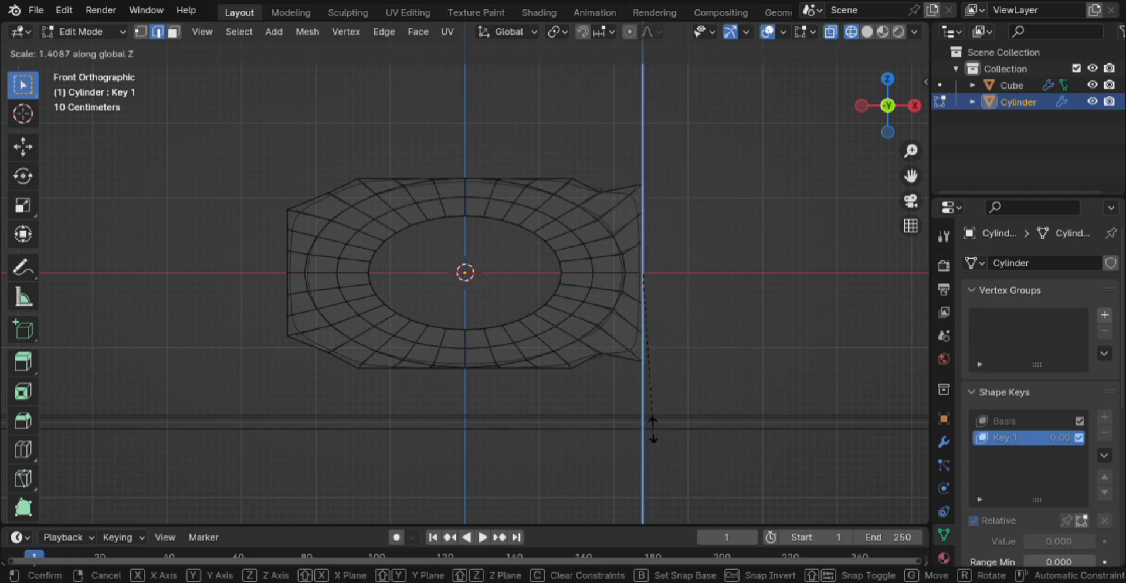
click(656, 365)
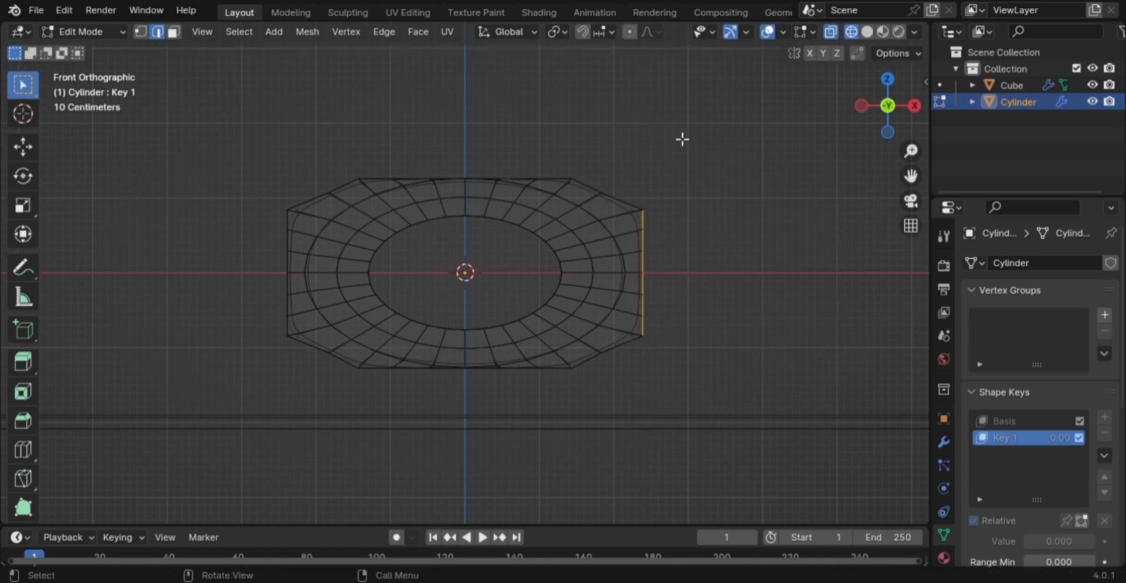
Enable proportional editing and scale the right rim edges along Z by about 1.26 with a proportional size of 1.33
click(631, 32)
key(s)
key(z)
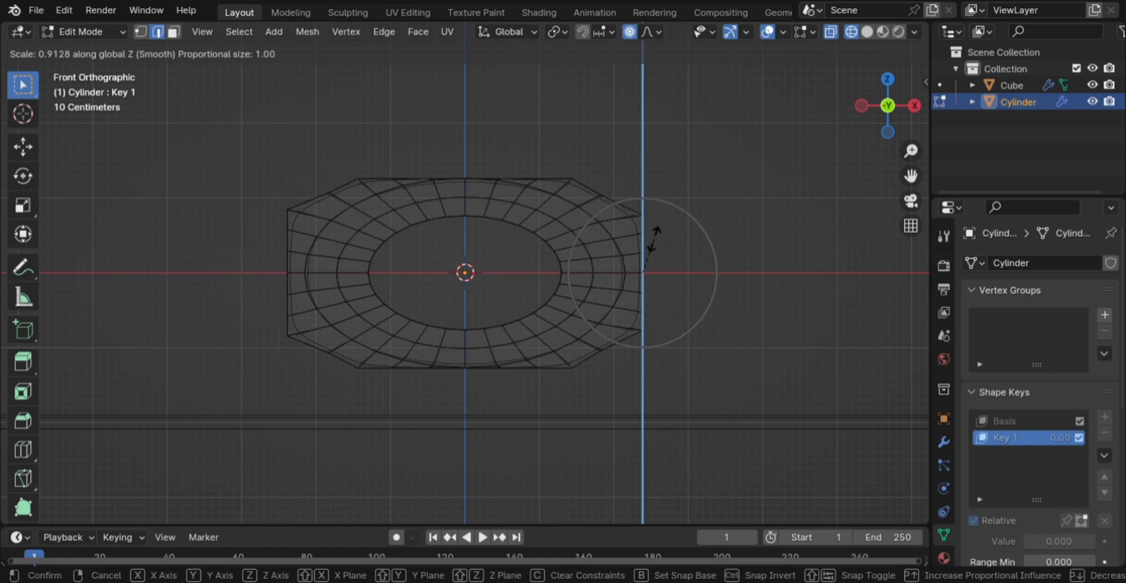
scroll(652, 240, down, 3)
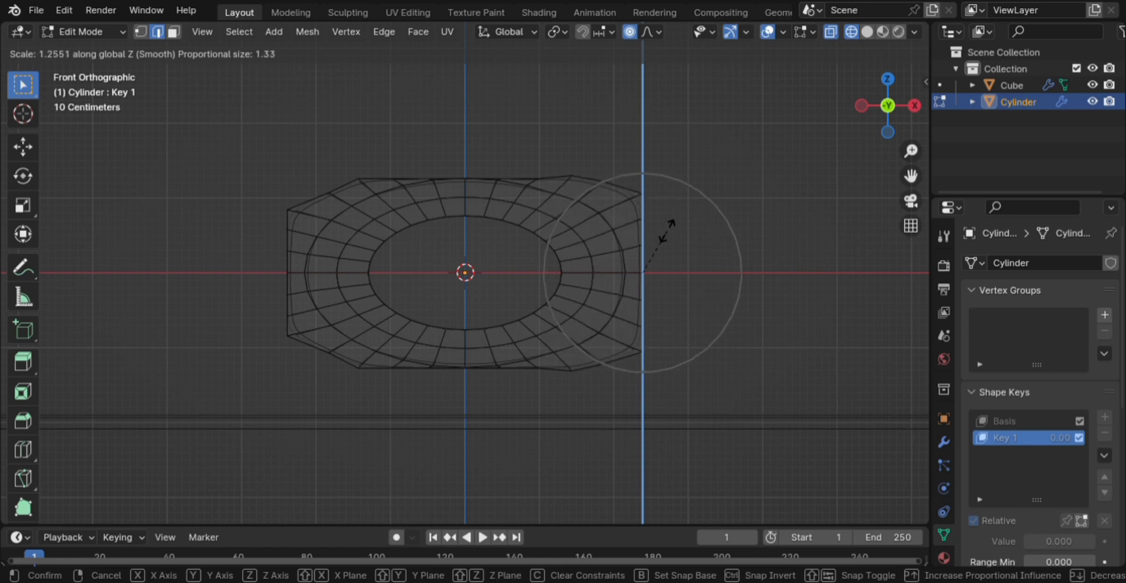
click(673, 237)
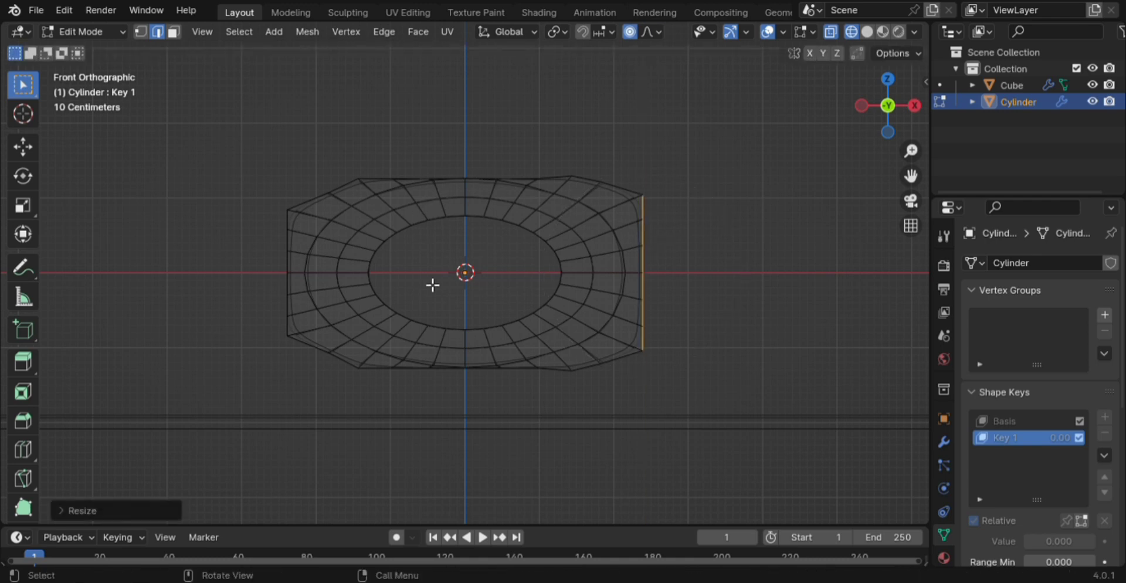
Select the rim edges at the ring's left end and stretch them along Z with proportional editing at size 1.33
drag(253, 187, 305, 389)
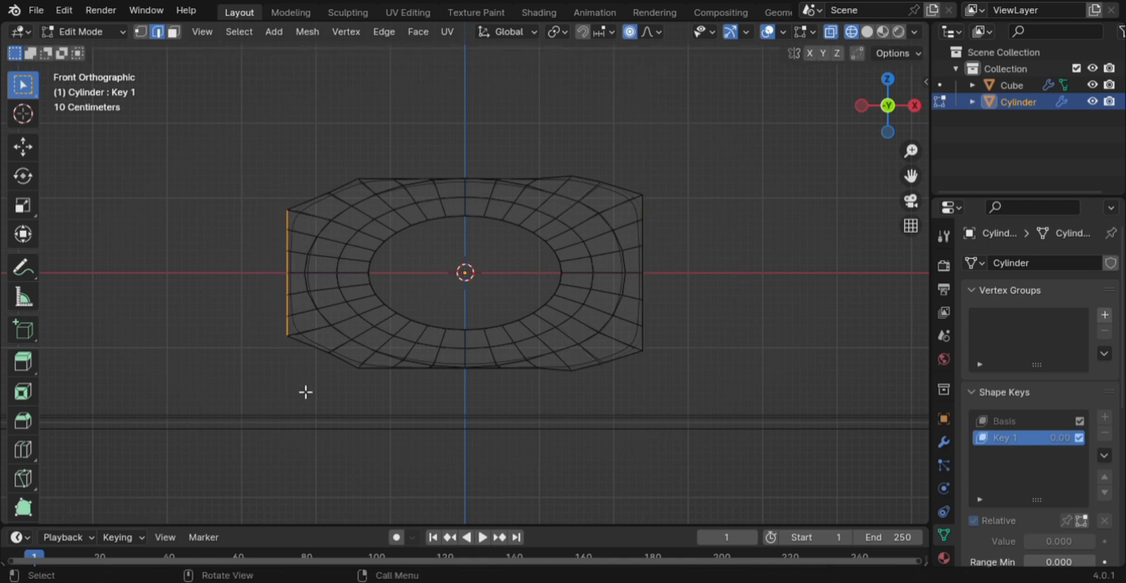
key(s)
key(z)
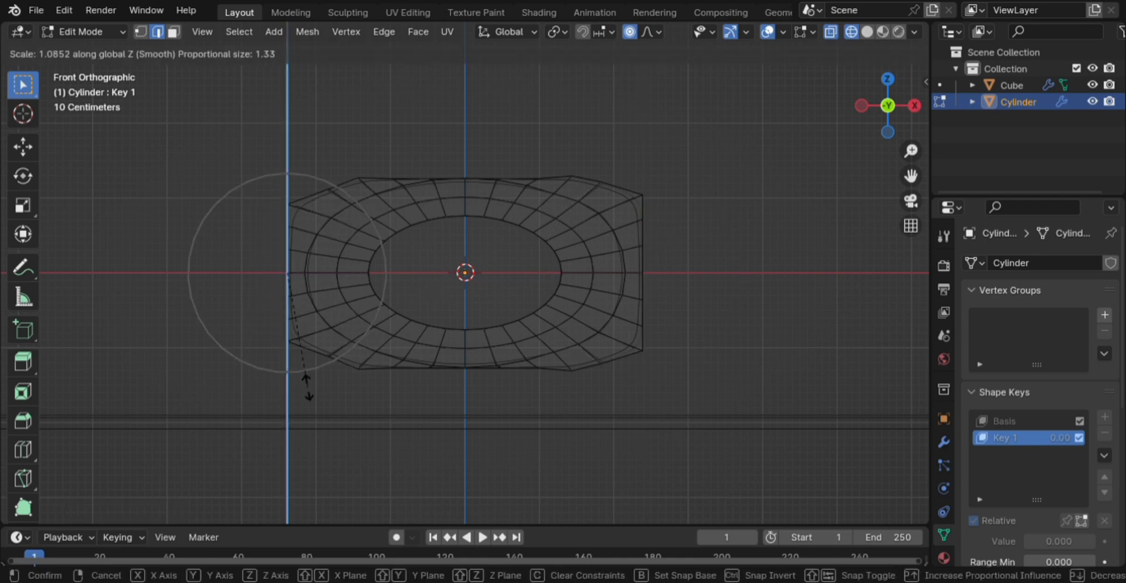
click(304, 418)
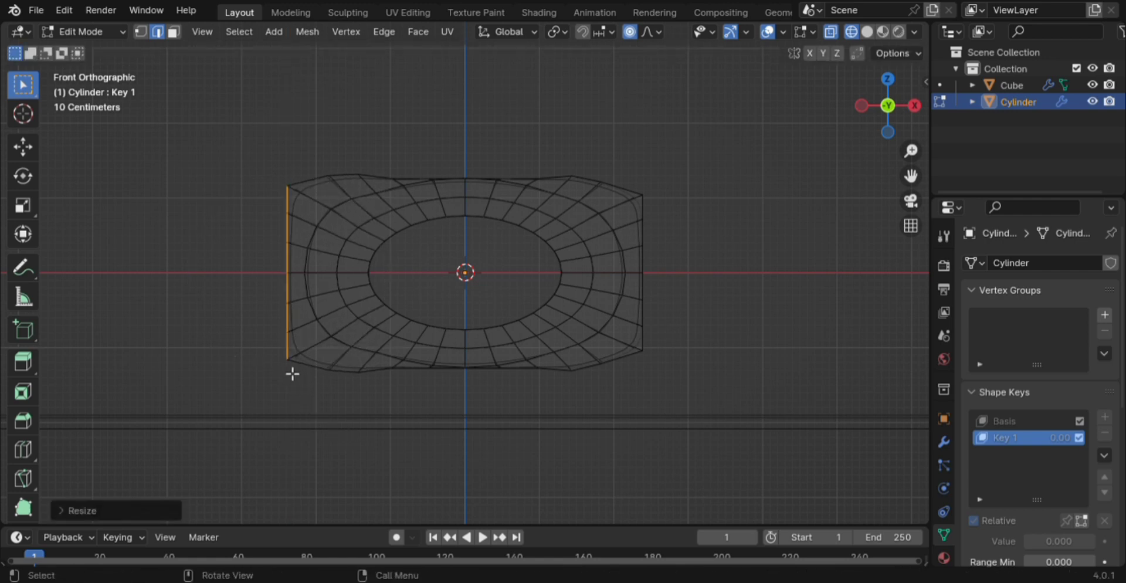
Select only the outer bottom rim edges near both lower corners and flatten them by scaling to 0 along Z with proportional editing
drag(255, 329, 678, 440)
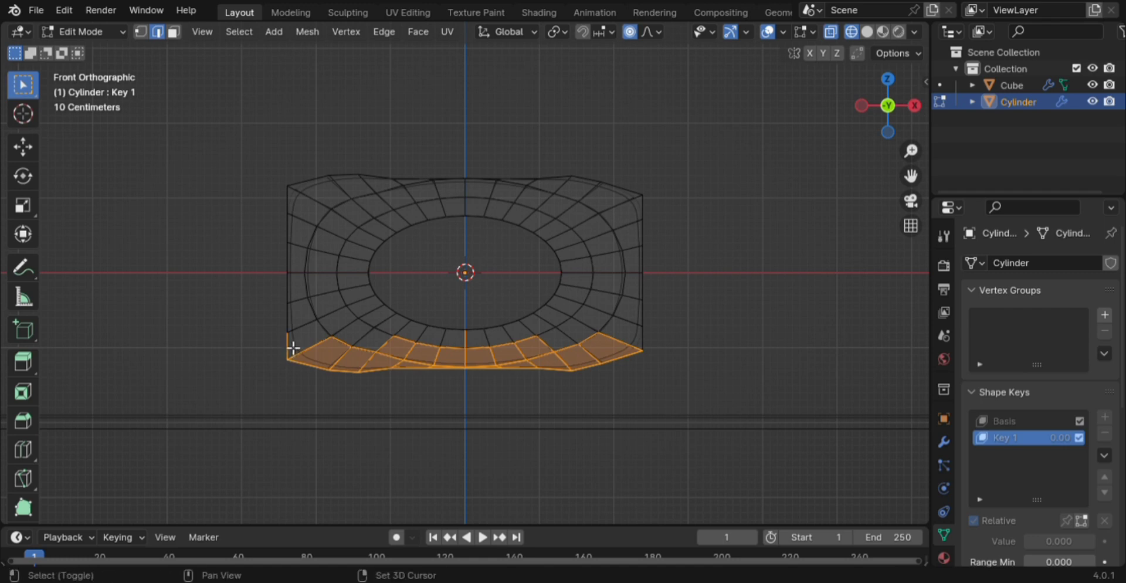
key(c)
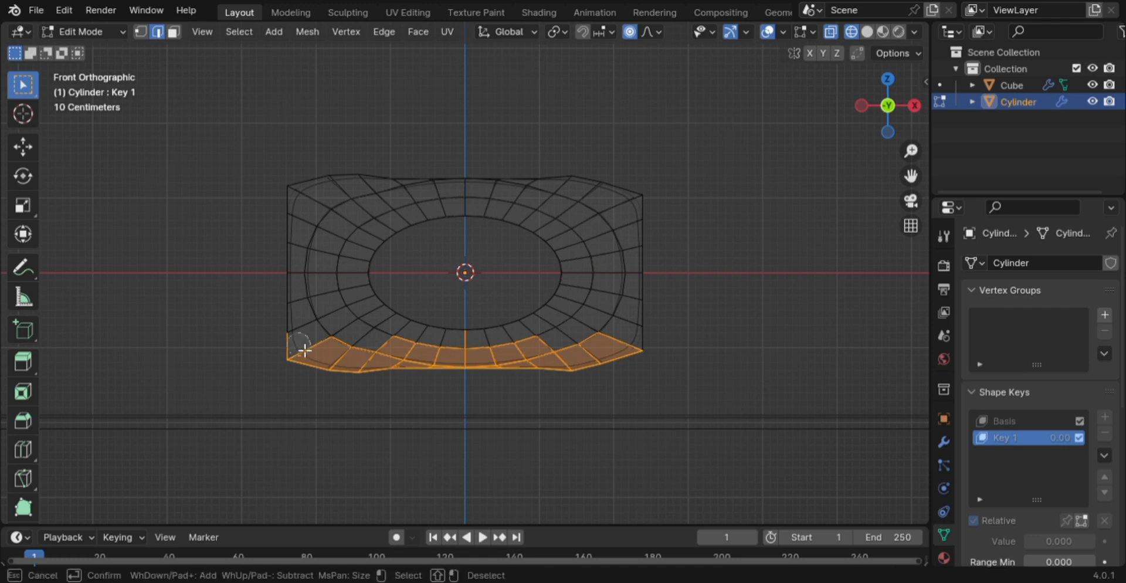
click(297, 336)
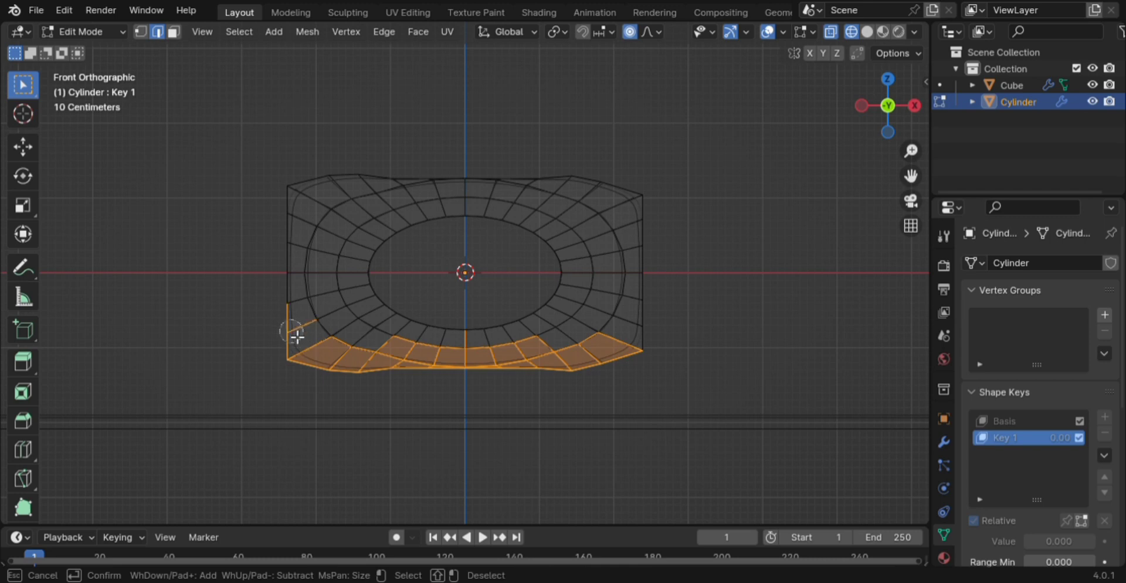
shift+click(294, 323)
shift+click(295, 335)
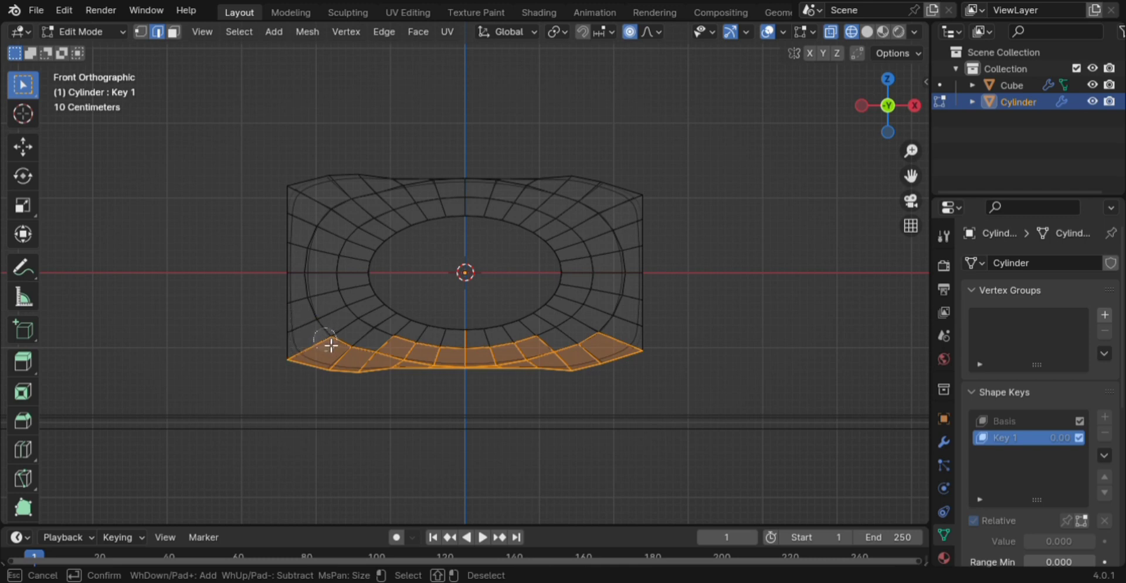
shift+drag(331, 346, 604, 346)
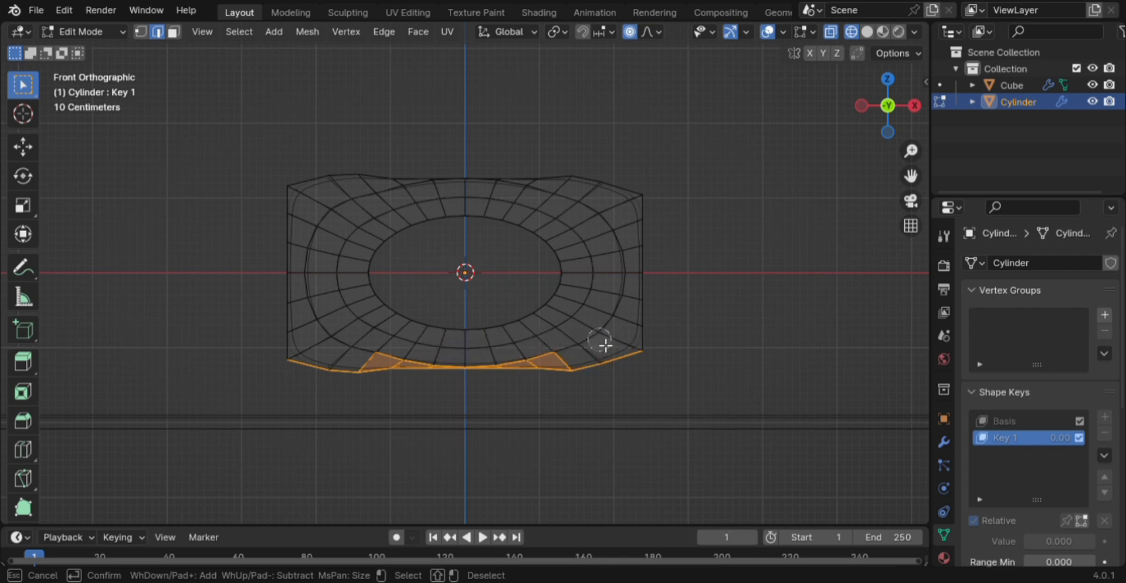
shift+click(549, 356)
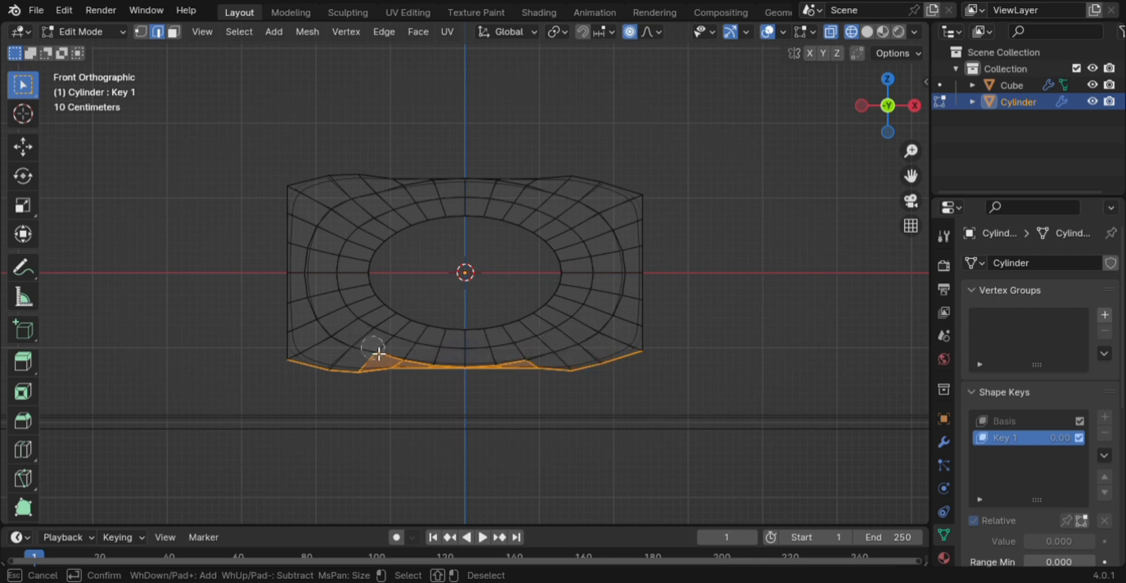
shift+drag(379, 354, 382, 352)
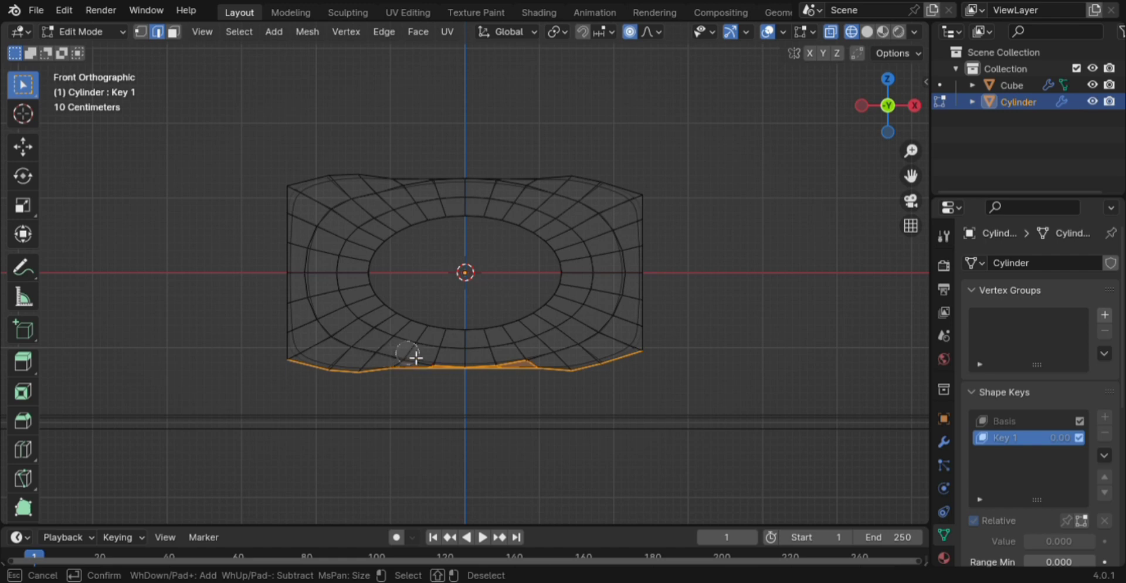
shift+click(528, 366)
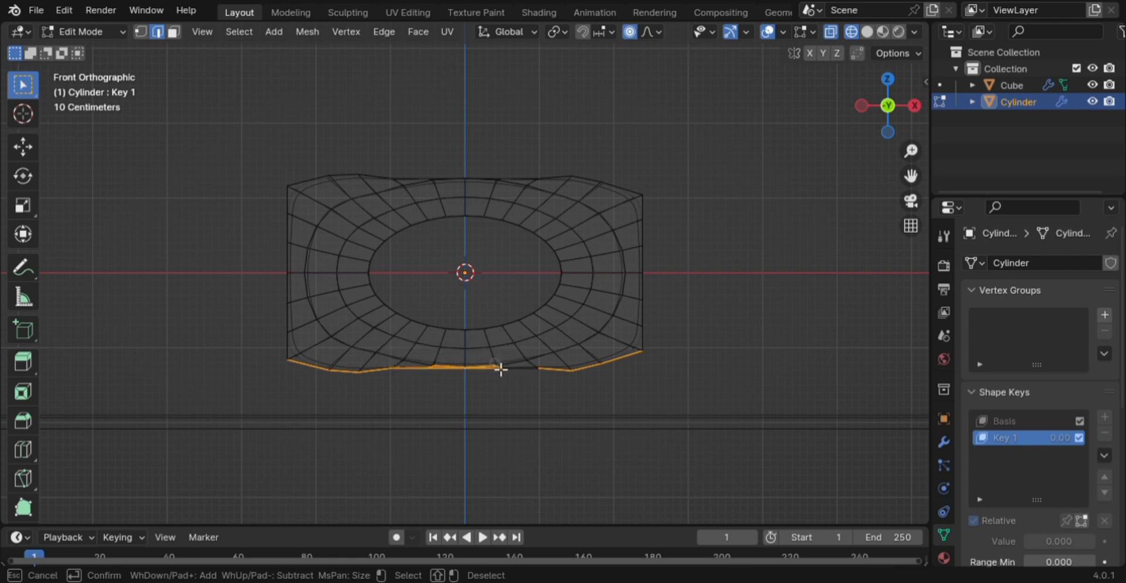
shift+drag(499, 368, 435, 365)
shift+drag(558, 377, 557, 379)
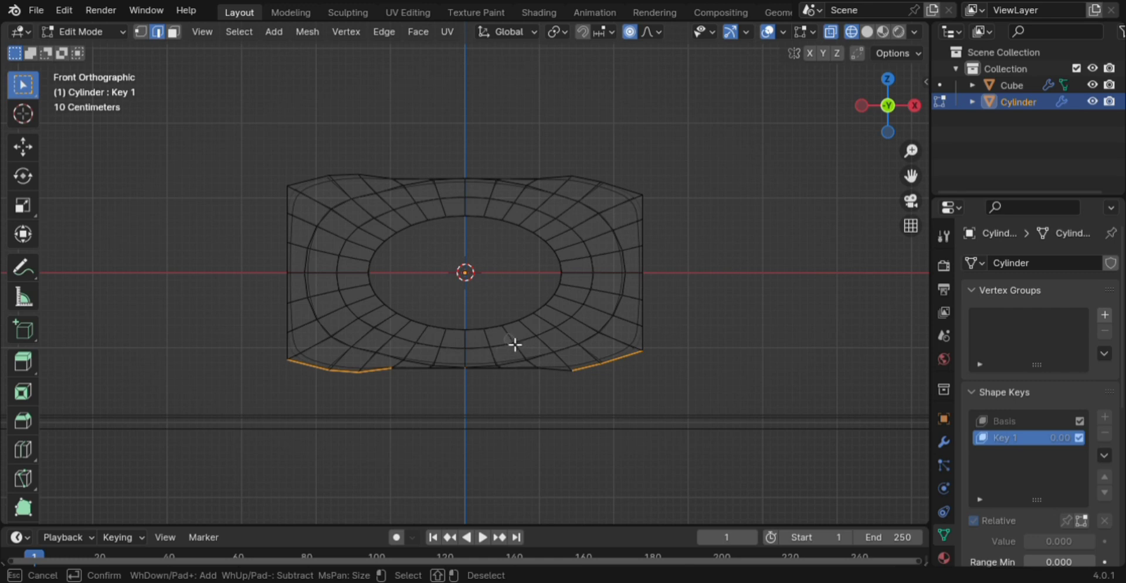
key(Escape)
key(s)
key(z)
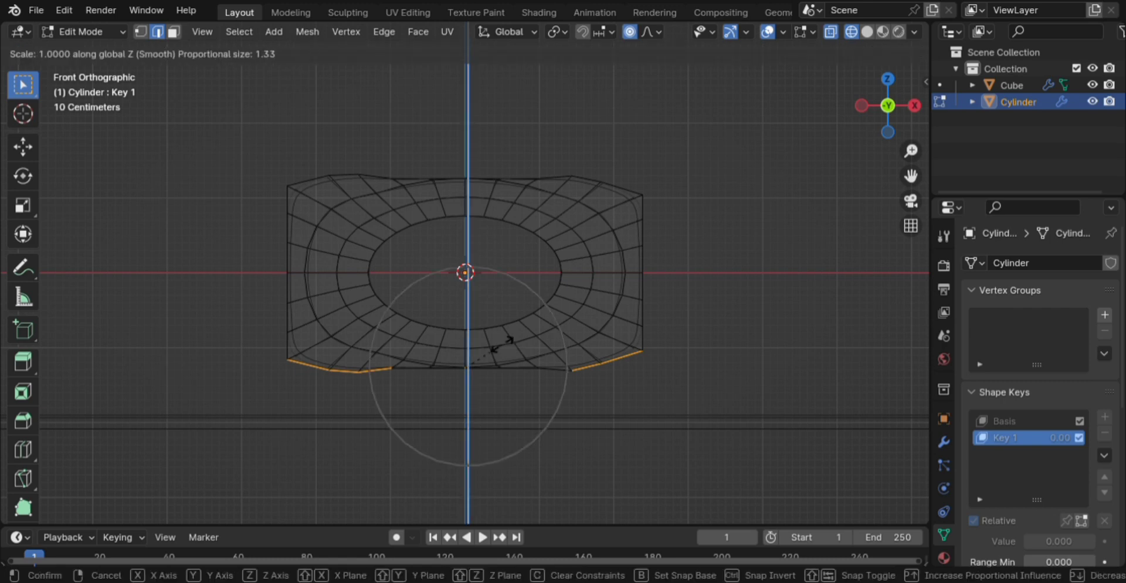
key(0)
key(Return)
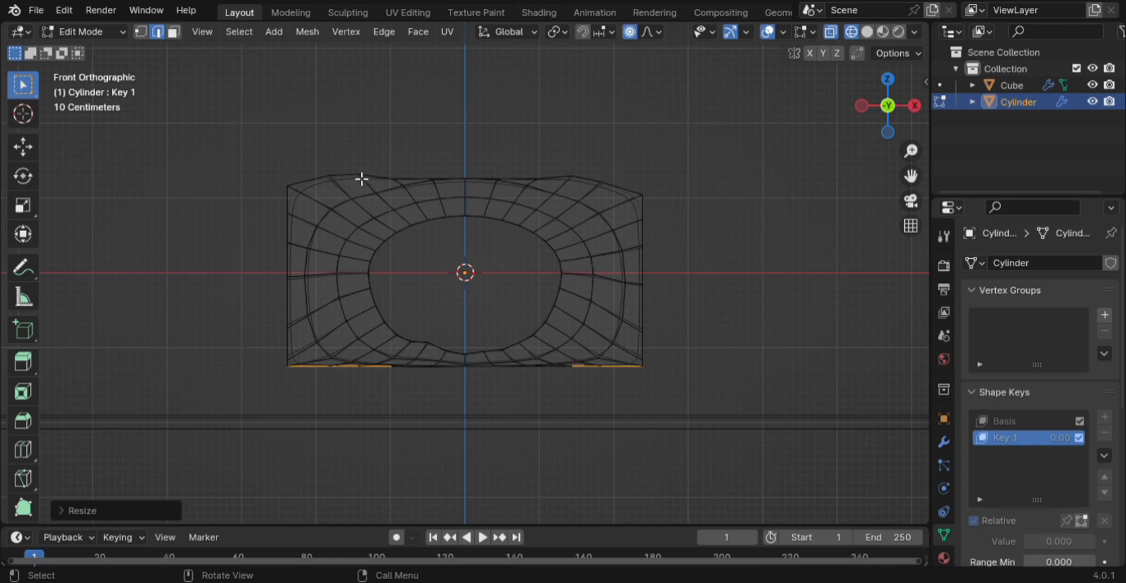
Select the outer edges along the ring's top rim and flatten them by scaling to 0 along Z
drag(213, 128, 679, 197)
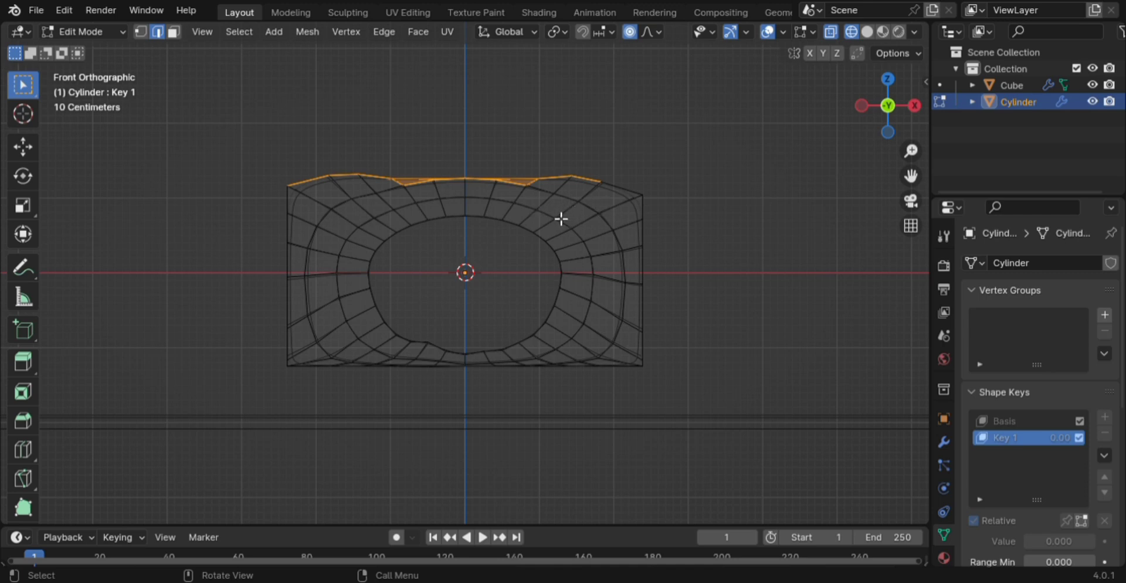
key(s)
key(z)
key(0)
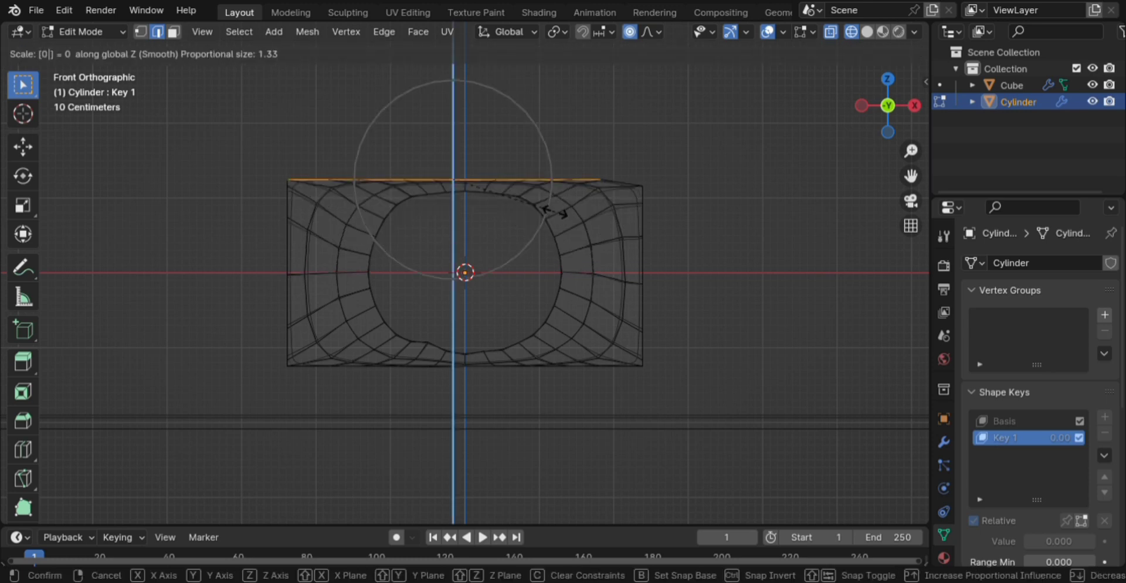
key(Return)
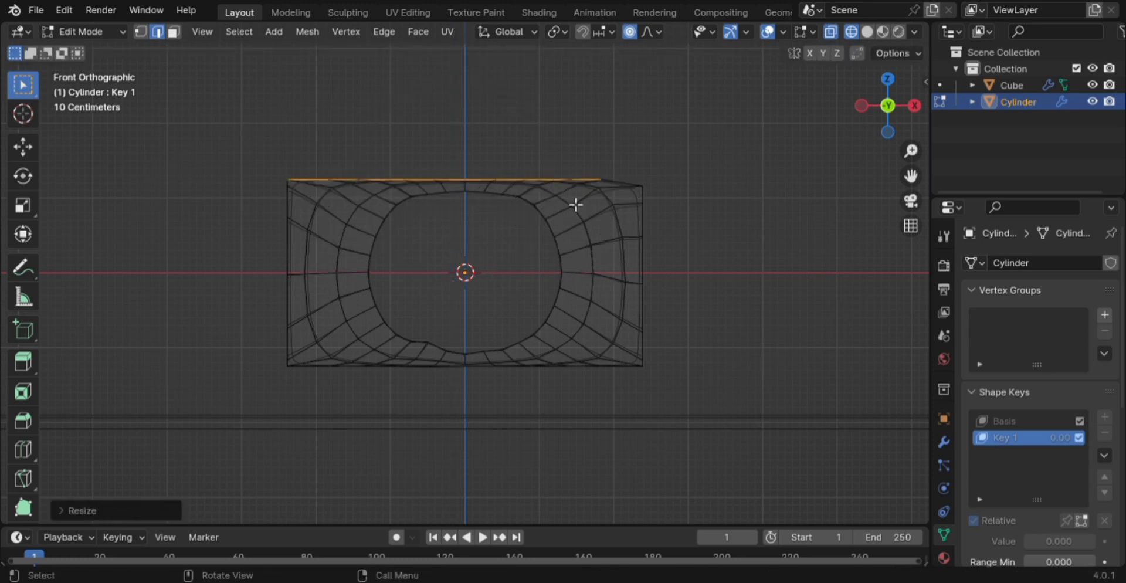
Level the slanted edge at the ring's upper right corner by scaling it to 0 along Z
click(625, 185)
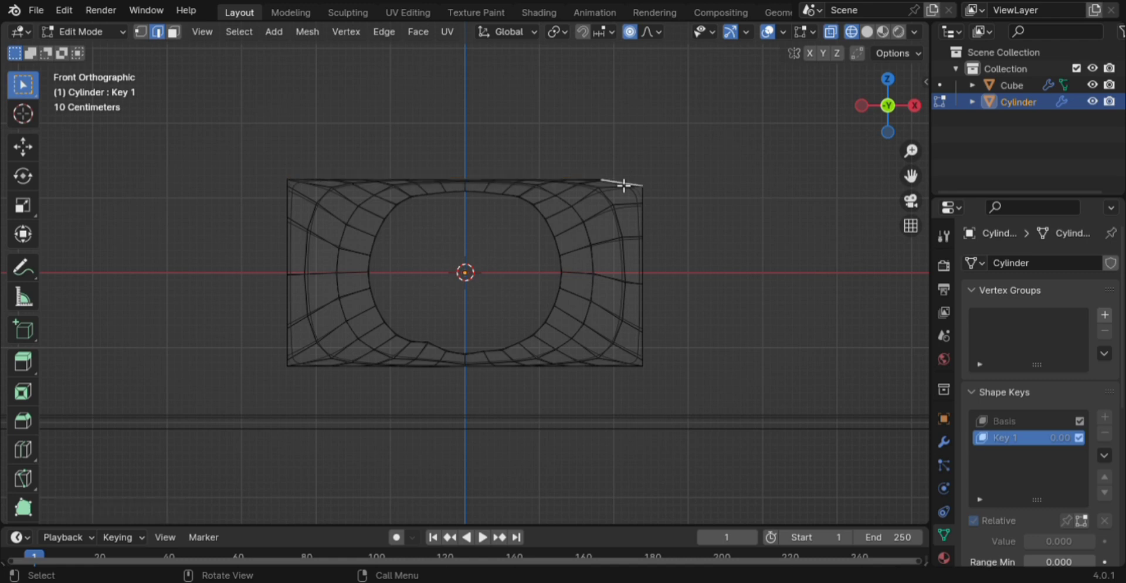
key(s)
key(z)
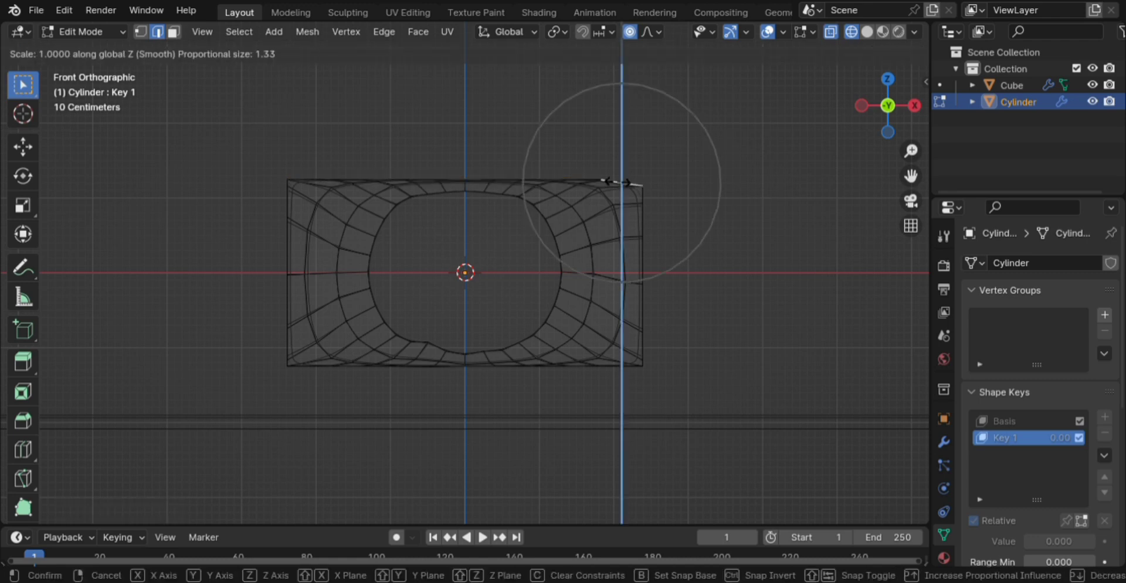
key(0)
key(Return)
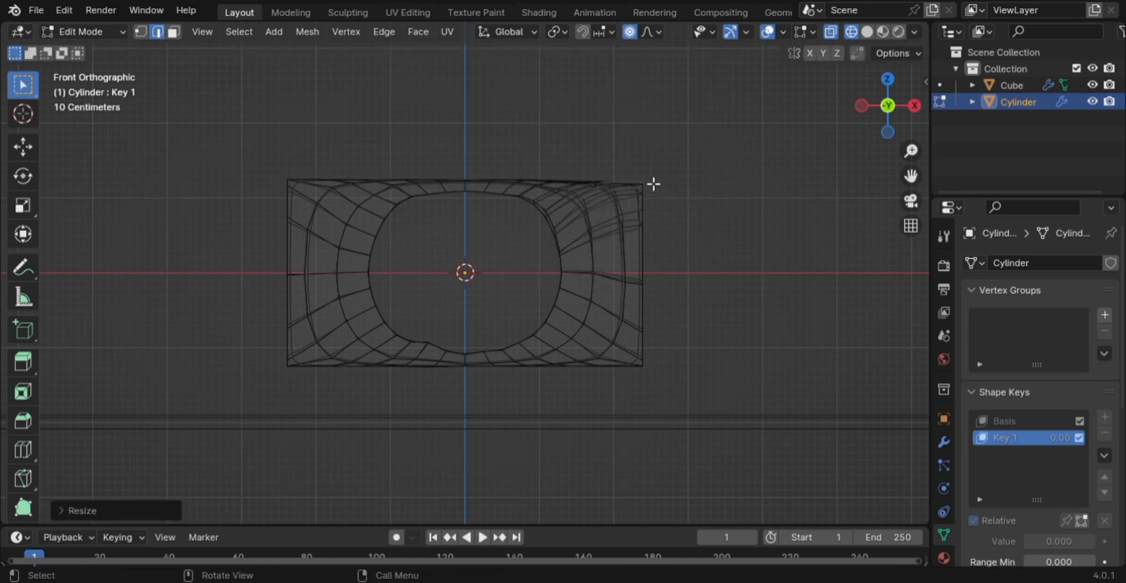
scroll(648, 191, down, 1)
middle_drag(610, 210, 624, 244)
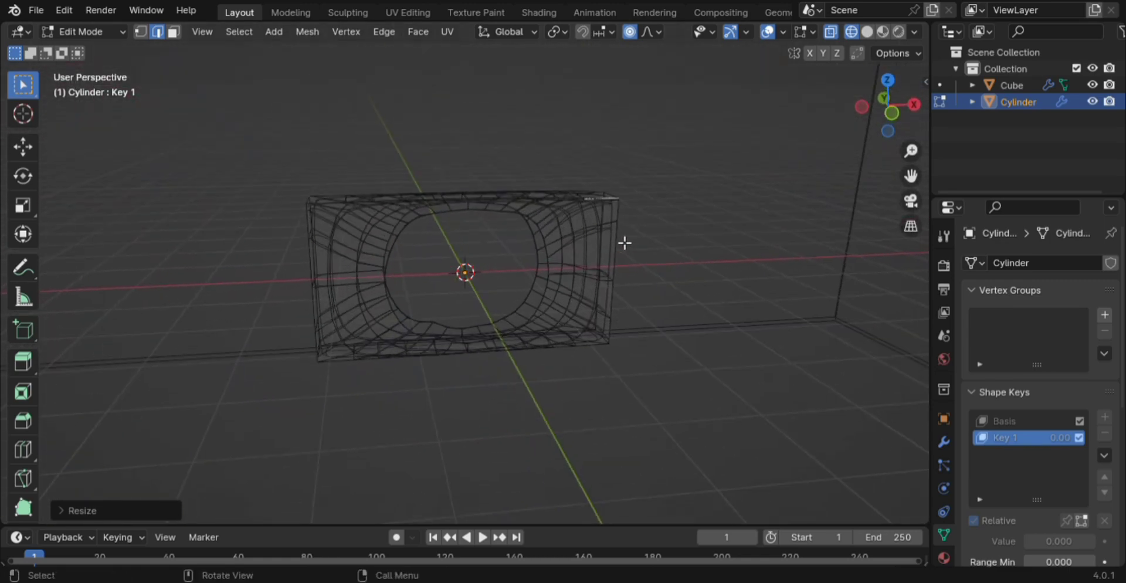
key(KP_1)
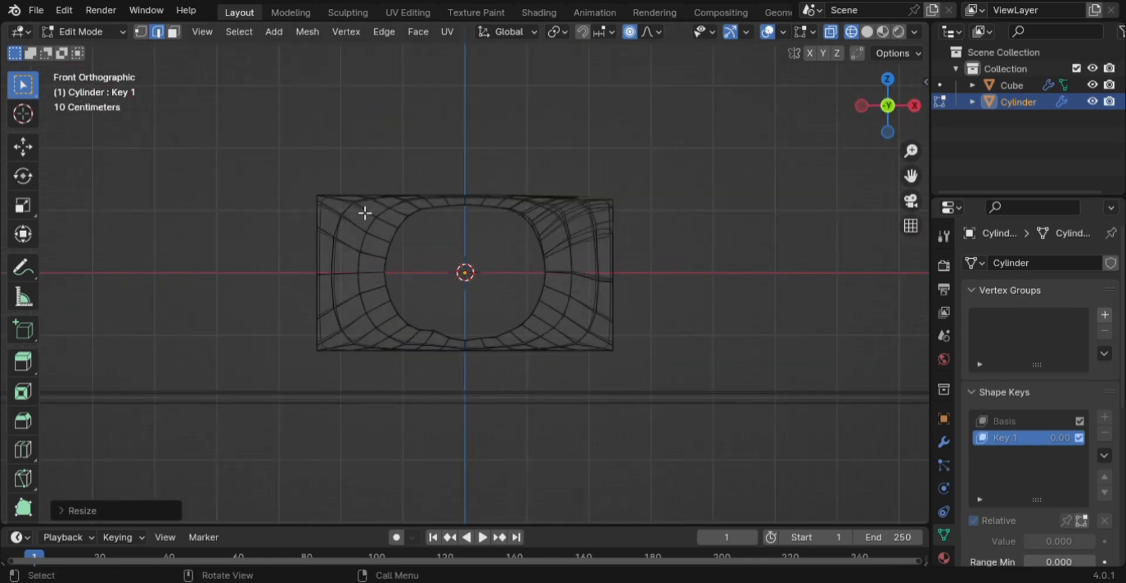
drag(415, 201, 559, 345)
click(803, 231)
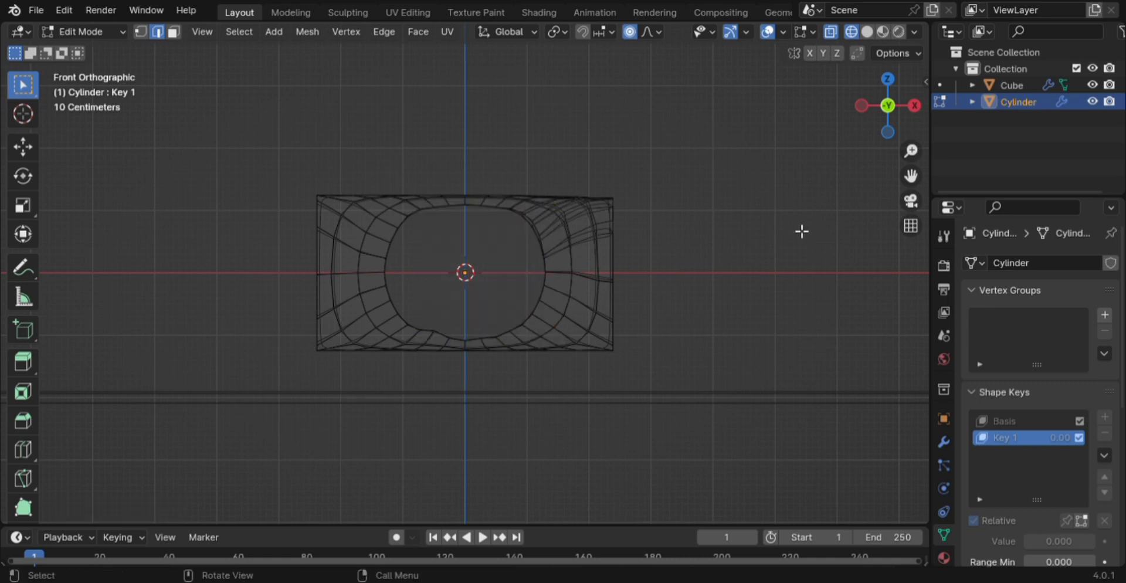
Show the ring in Material Preview shading and bridge the front and back edge loops of its central opening
key(shift+z)
scroll(626, 259, up, 2)
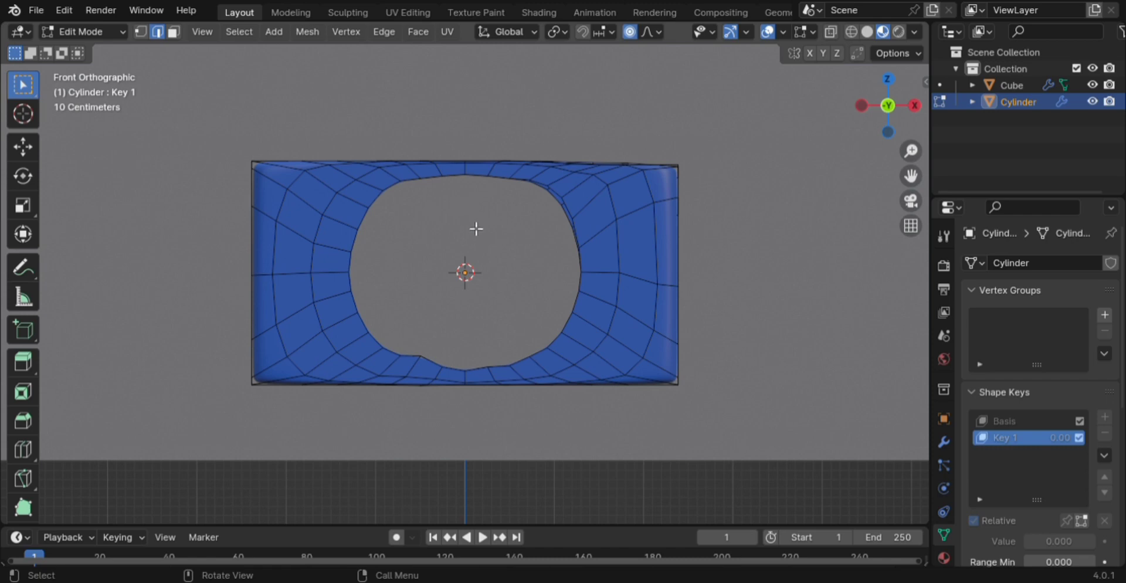
middle_drag(477, 229, 427, 254)
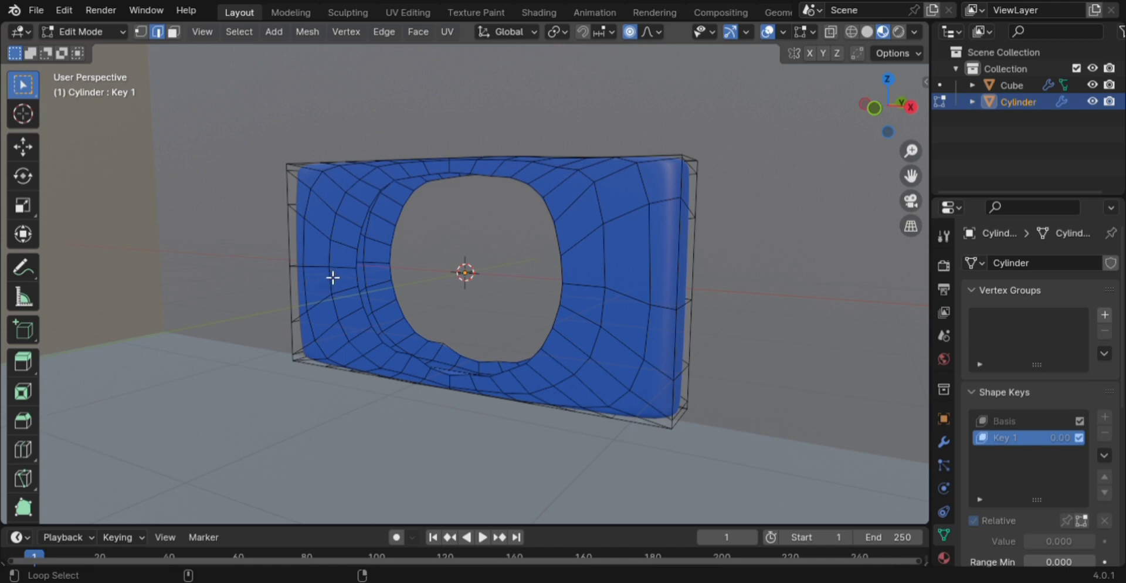
alt+click(402, 297)
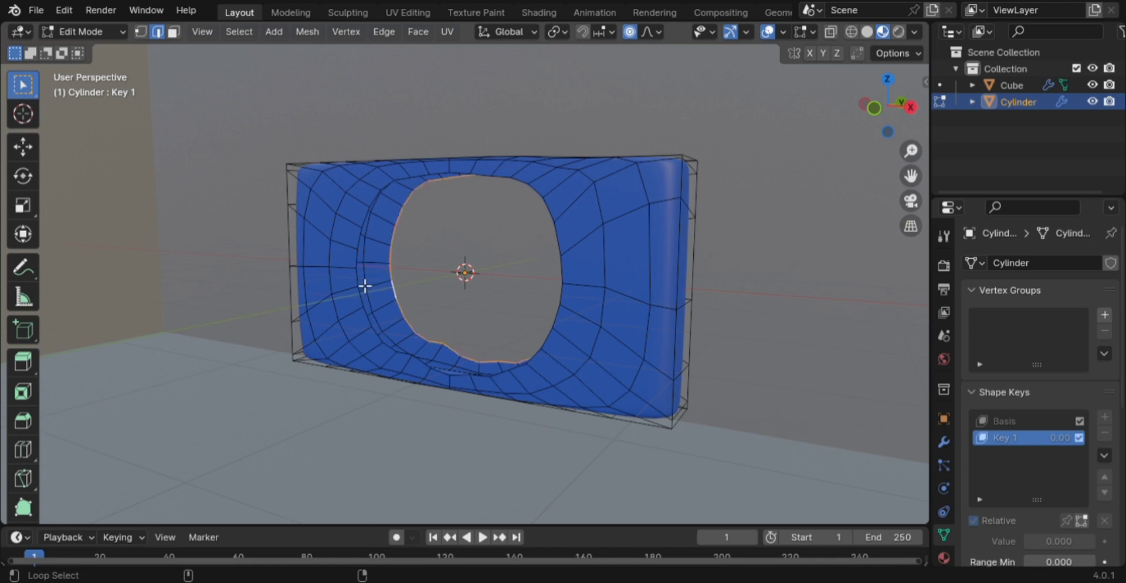
ctrl+middle_drag(385, 267, 461, 265)
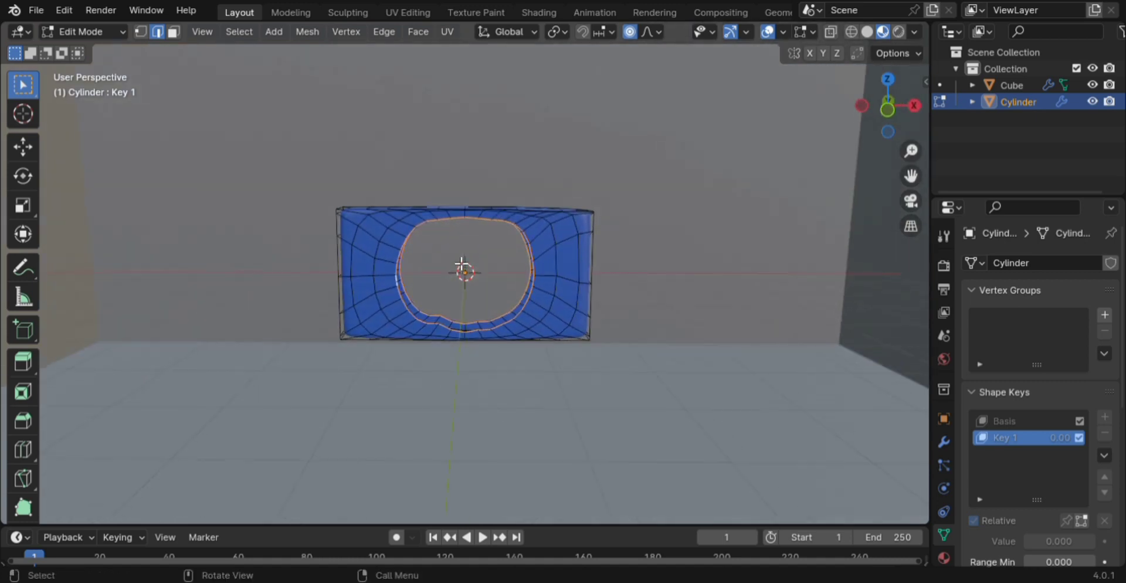
key(ctrl+e)
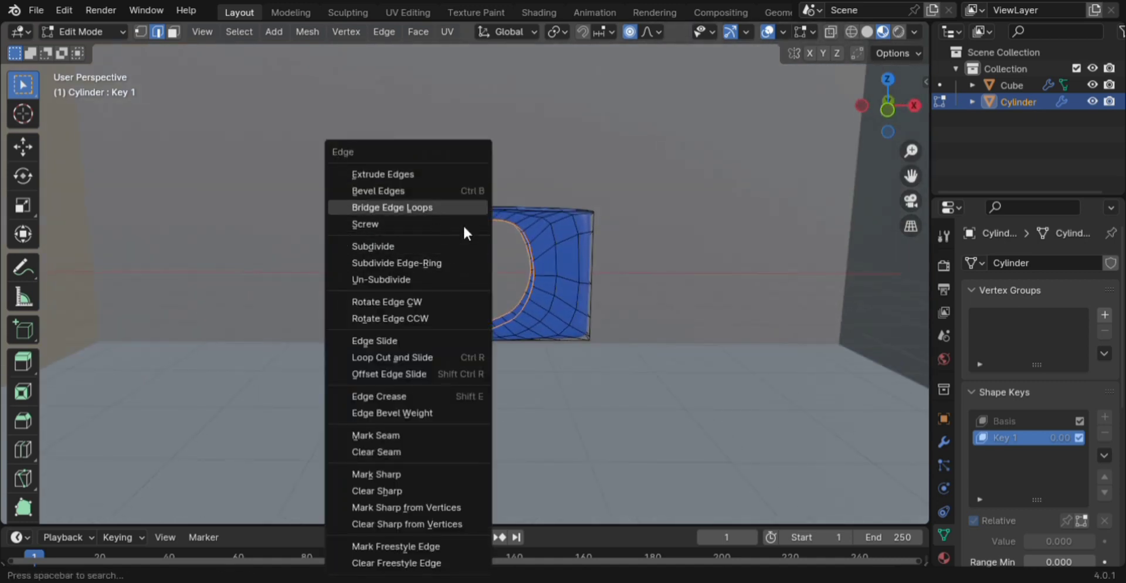
click(433, 208)
scroll(495, 270, up, 5)
mouse_move(500, 294)
middle_down()
mouse_move(505, 304)
mouse_move(569, 281)
mouse_move(537, 310)
mouse_move(495, 310)
middle_up()
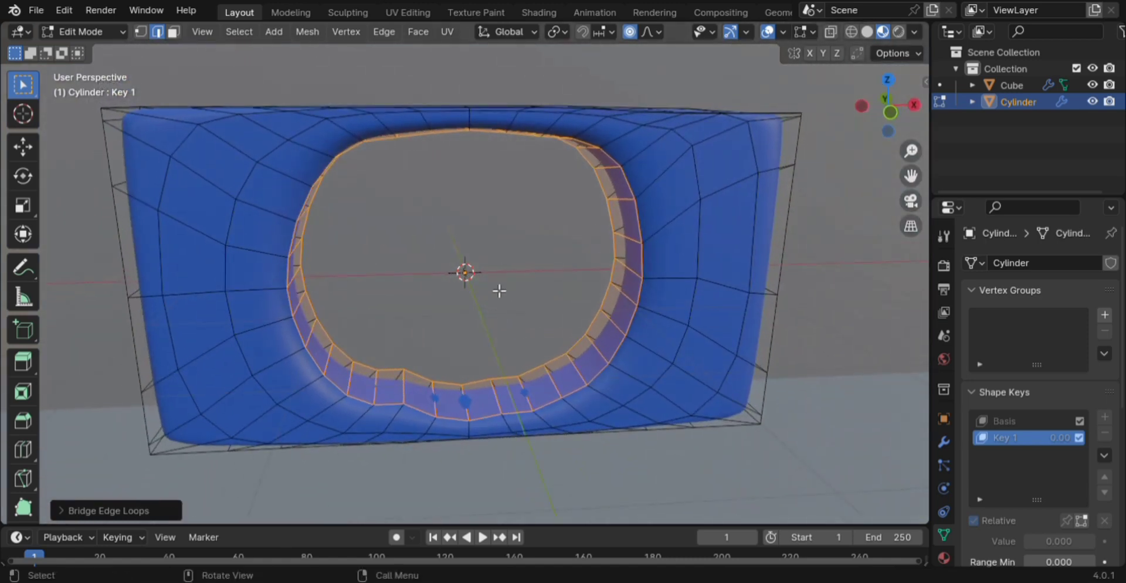
Turn off the Subdivision modifier's viewport display and look at the ring in front view
click(944, 444)
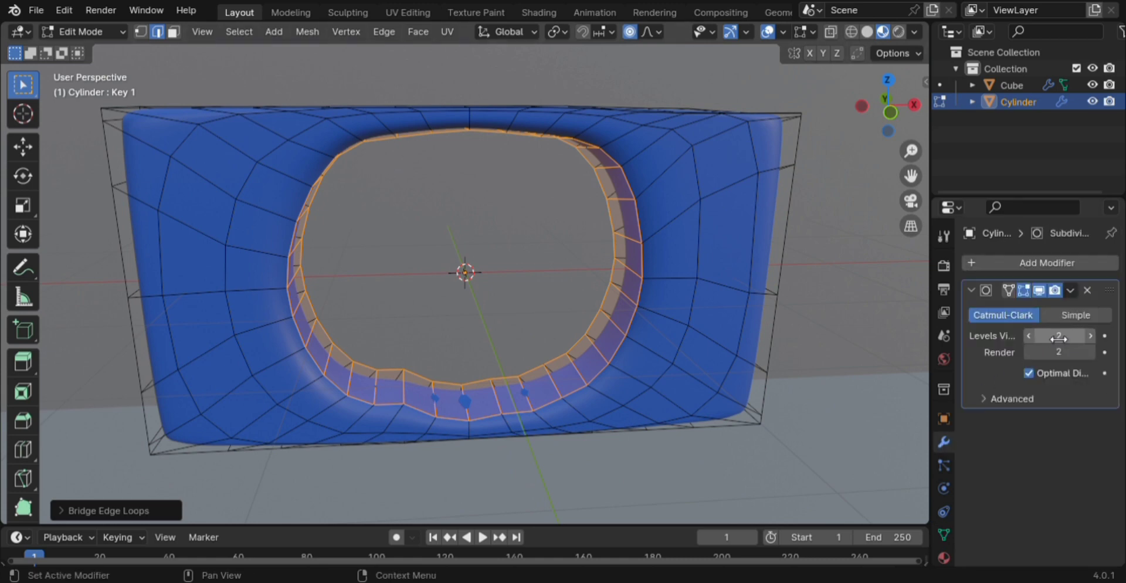
click(1039, 290)
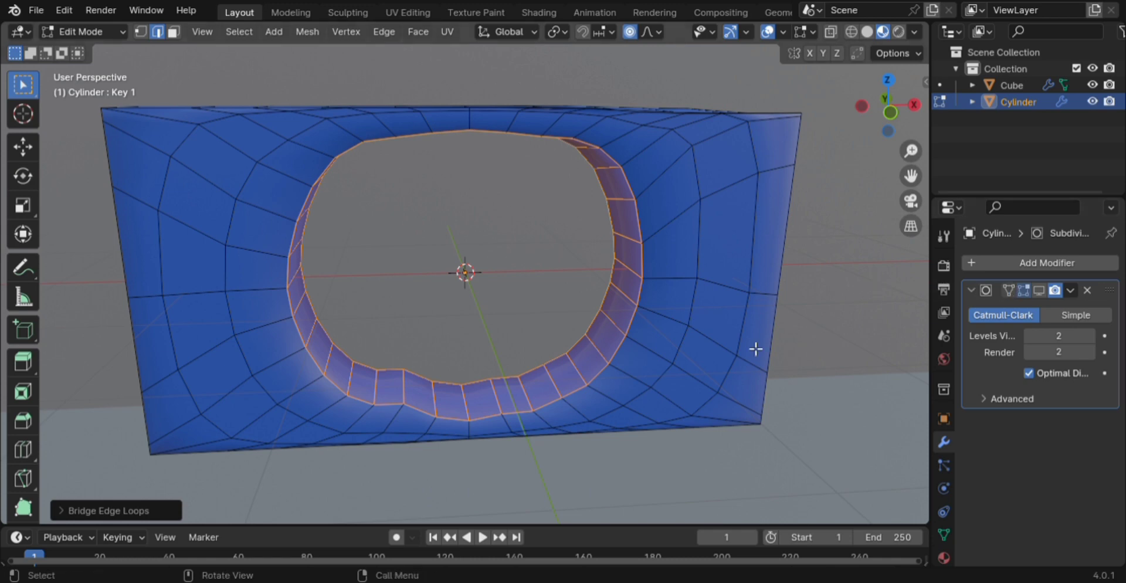
key(KP_1)
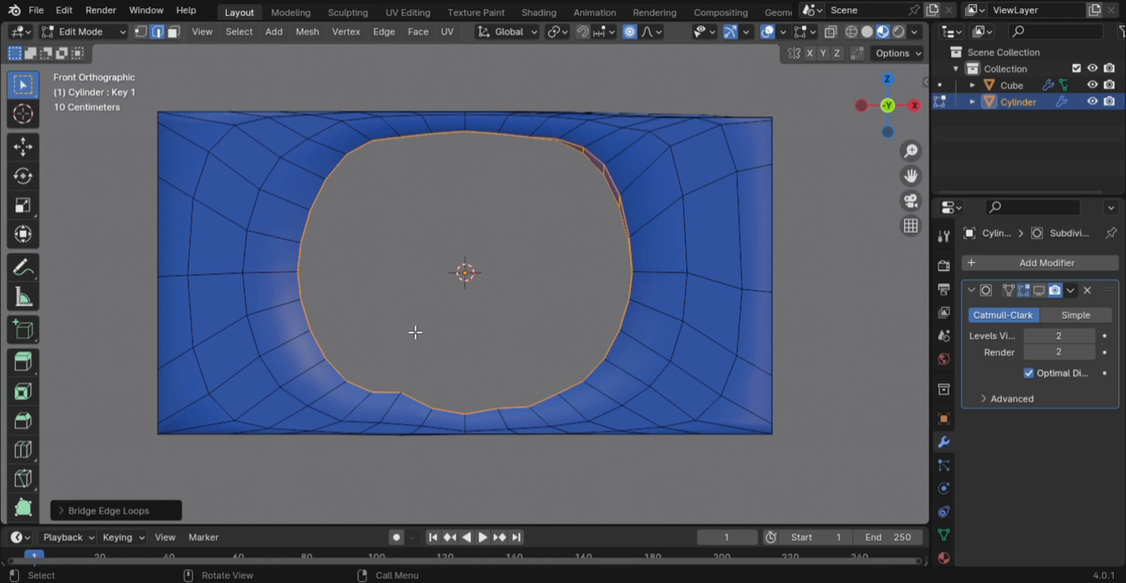
With proportional editing disabled, shrink the central opening's edge loops uniformly and round them into a circle with To Sphere
key(s)
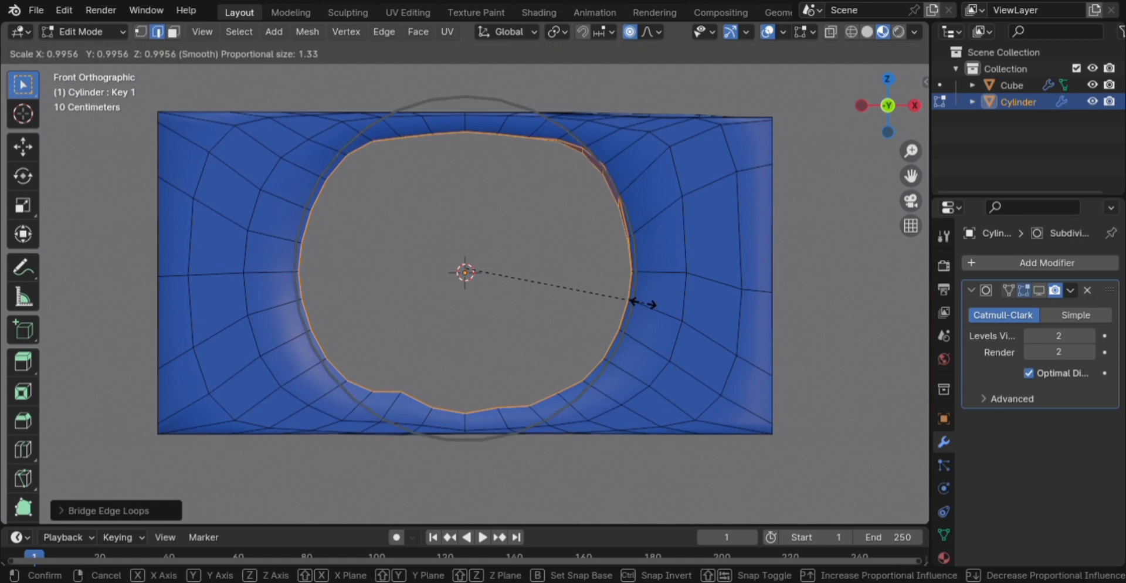
click(638, 314)
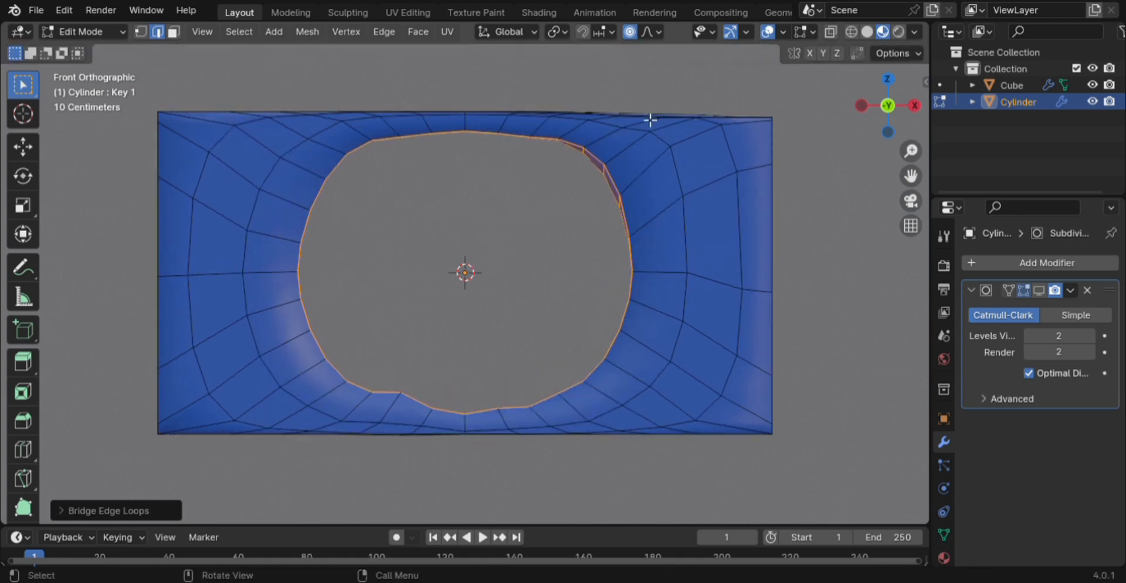
click(638, 34)
key(s)
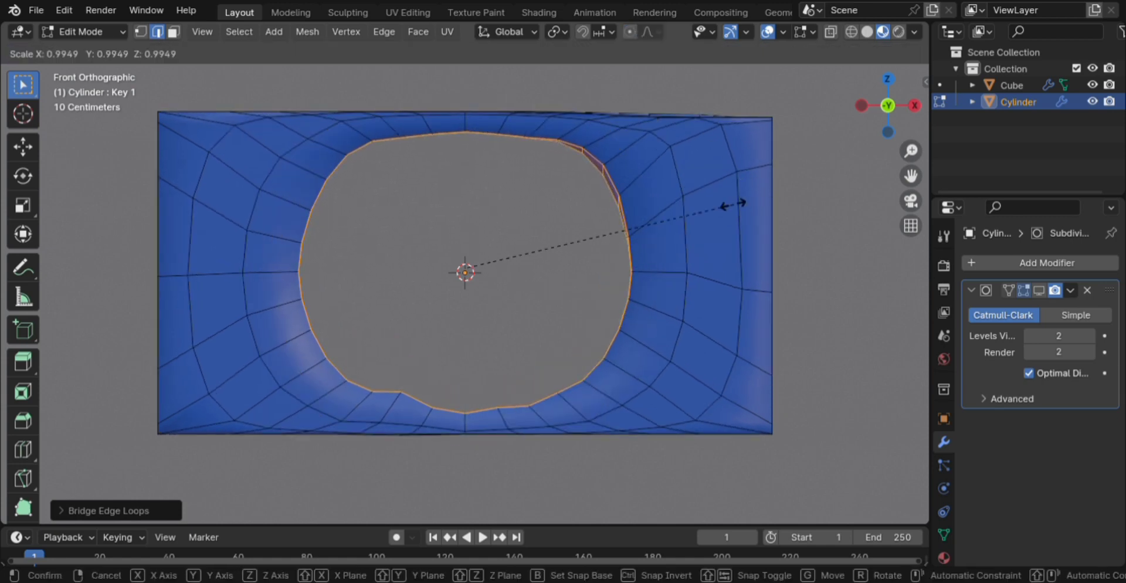
click(680, 216)
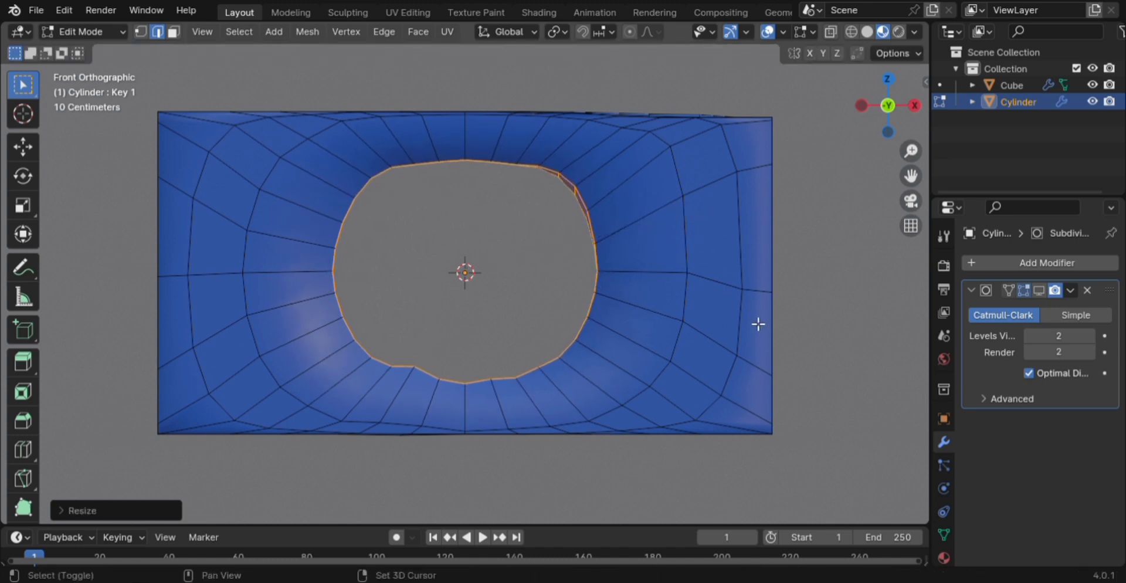
key(shift+alt+s)
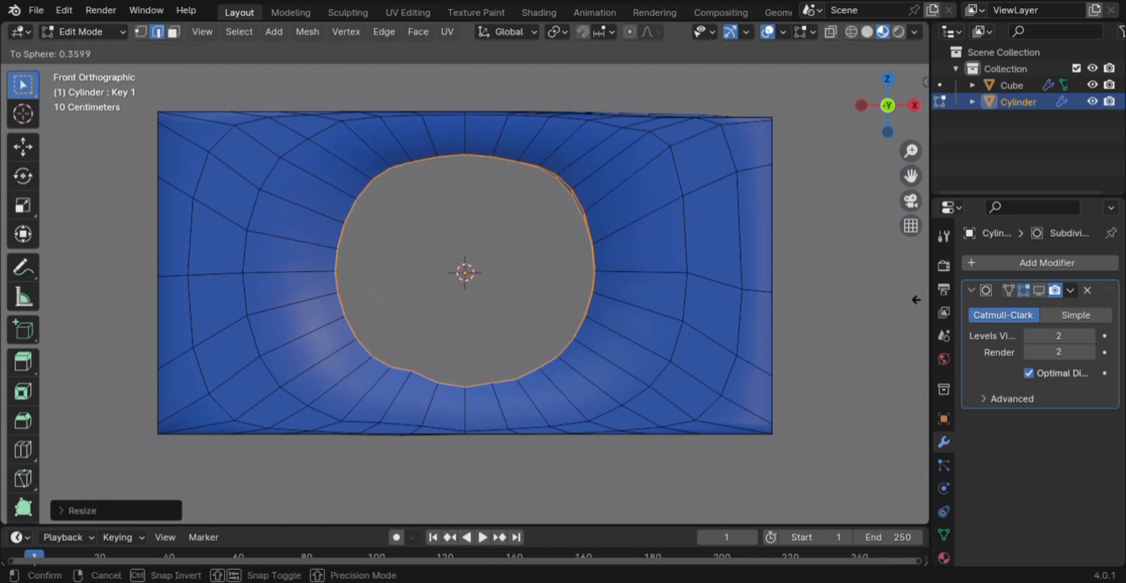
click(86, 224)
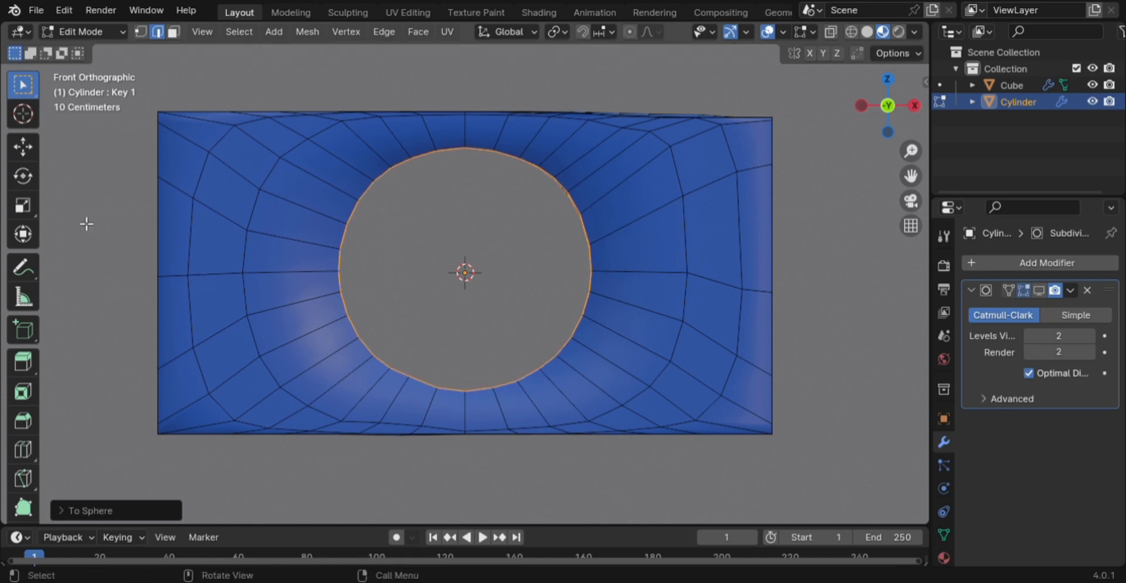
In wireframe front view, flatten the left arc of the central opening by scaling its edges to 0 along X
scroll(293, 223, down, 4)
scroll(513, 259, up, 1)
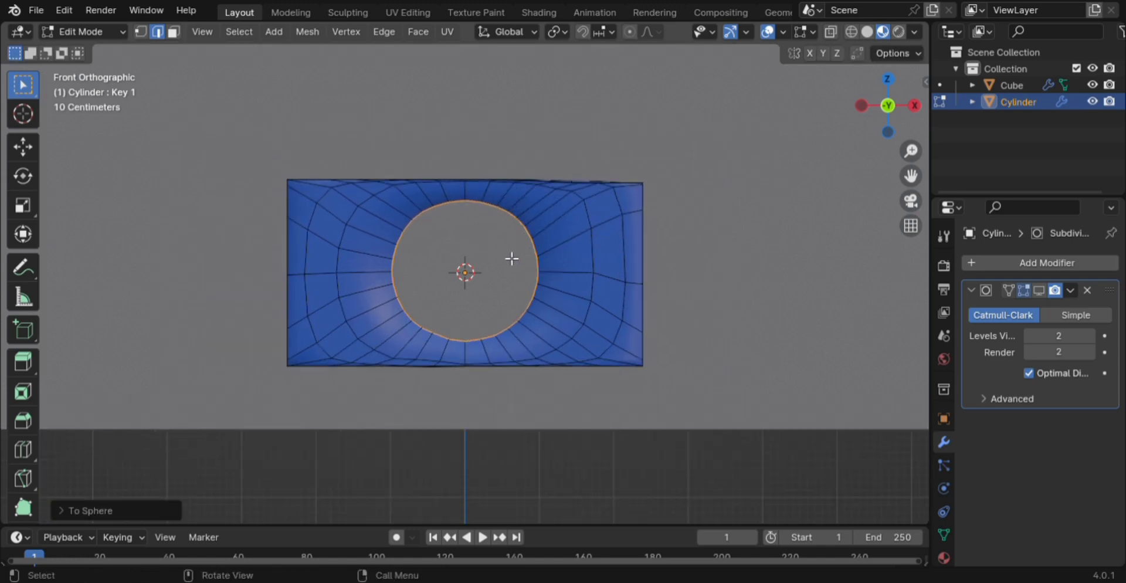
middle_drag(512, 258, 491, 300)
key(KP_1)
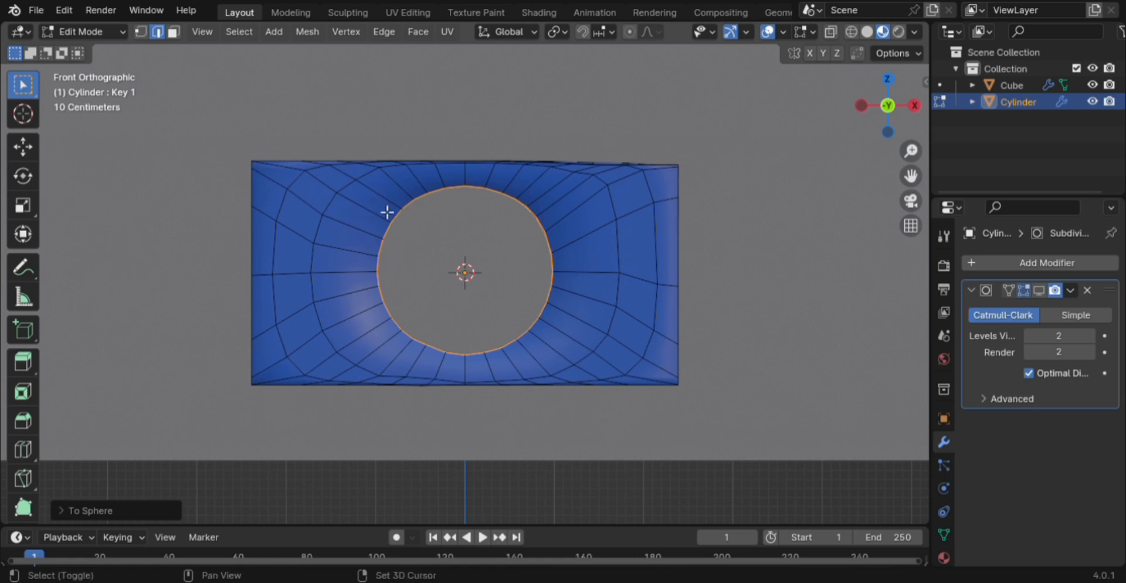
key(shift+z)
drag(372, 208, 418, 343)
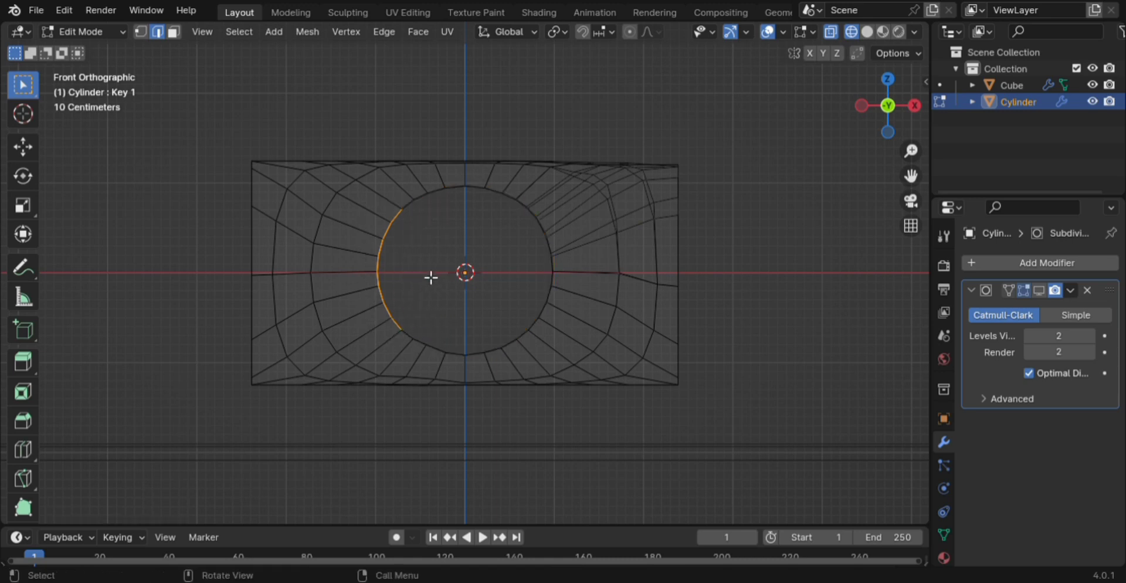
key(s)
key(x)
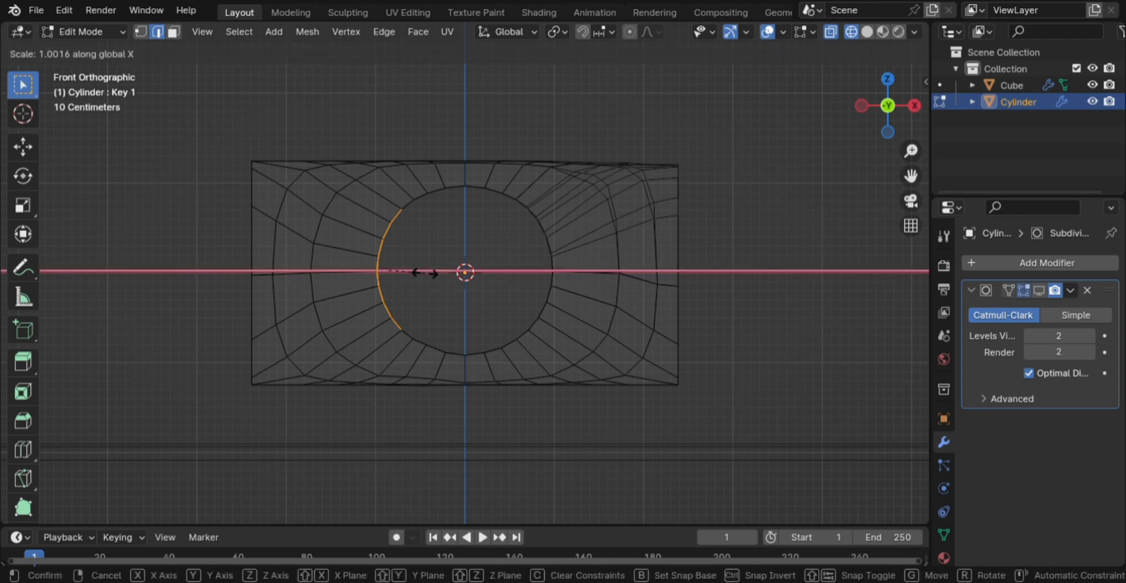
key(0)
key(Return)
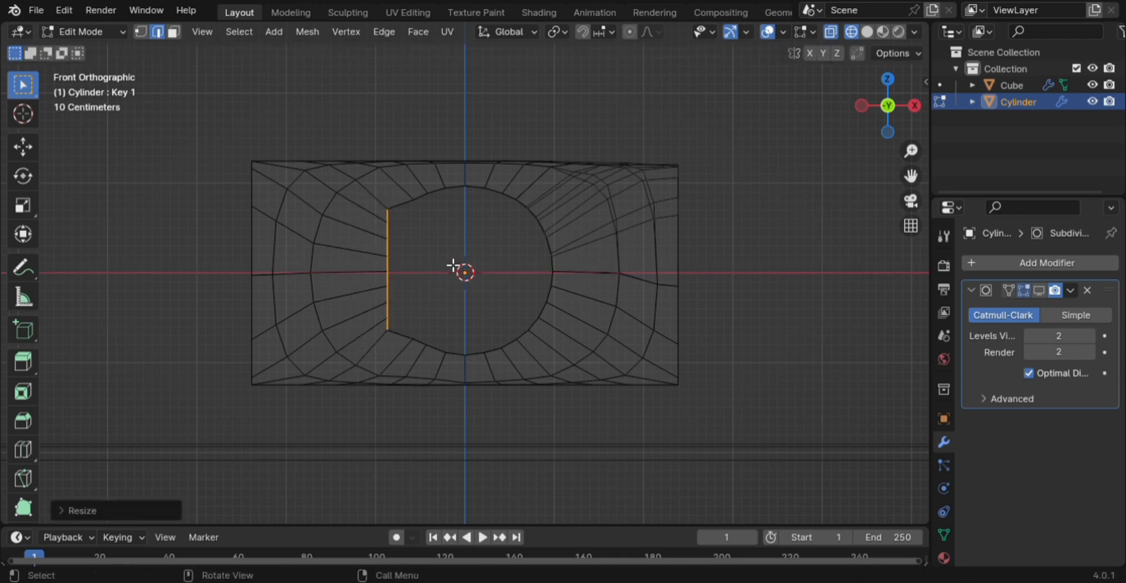
Flatten the right arc of the central opening by scaling its edges to 0 along X
drag(529, 210, 592, 321)
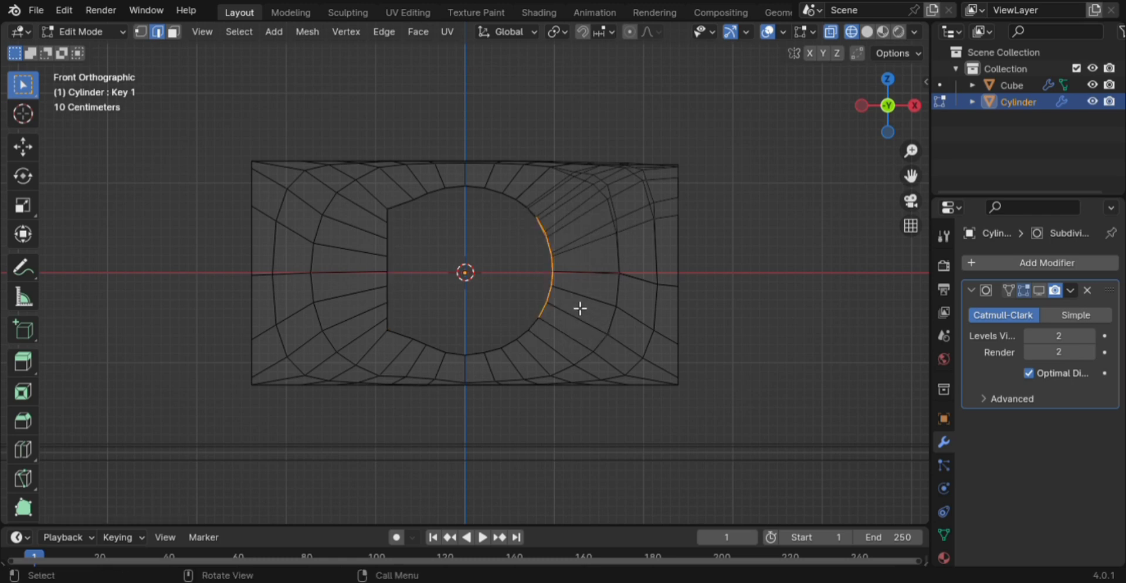
drag(518, 205, 606, 349)
text(sx0)
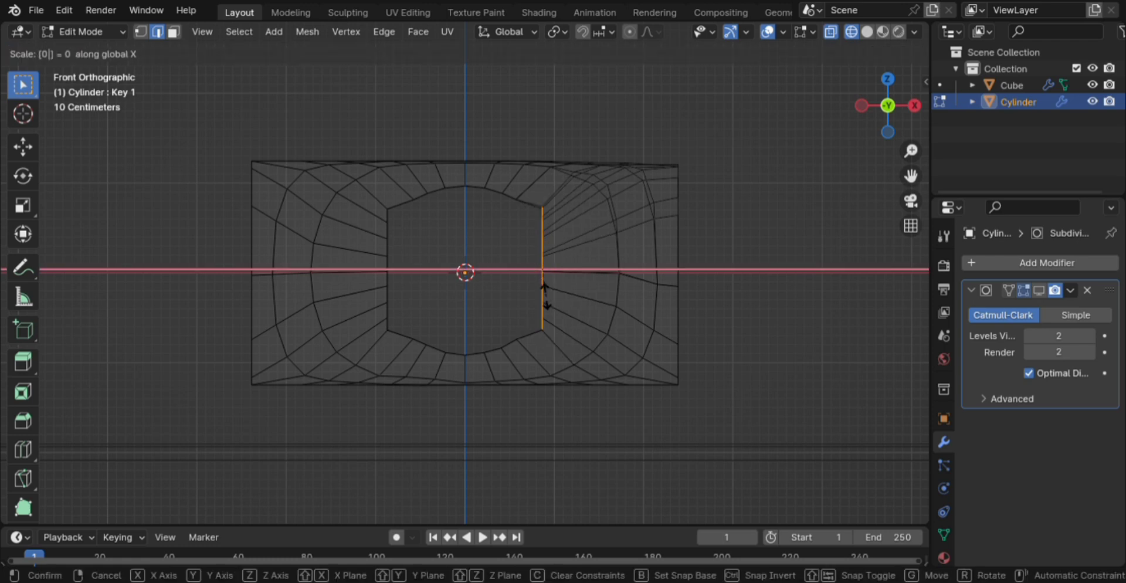
key(Return)
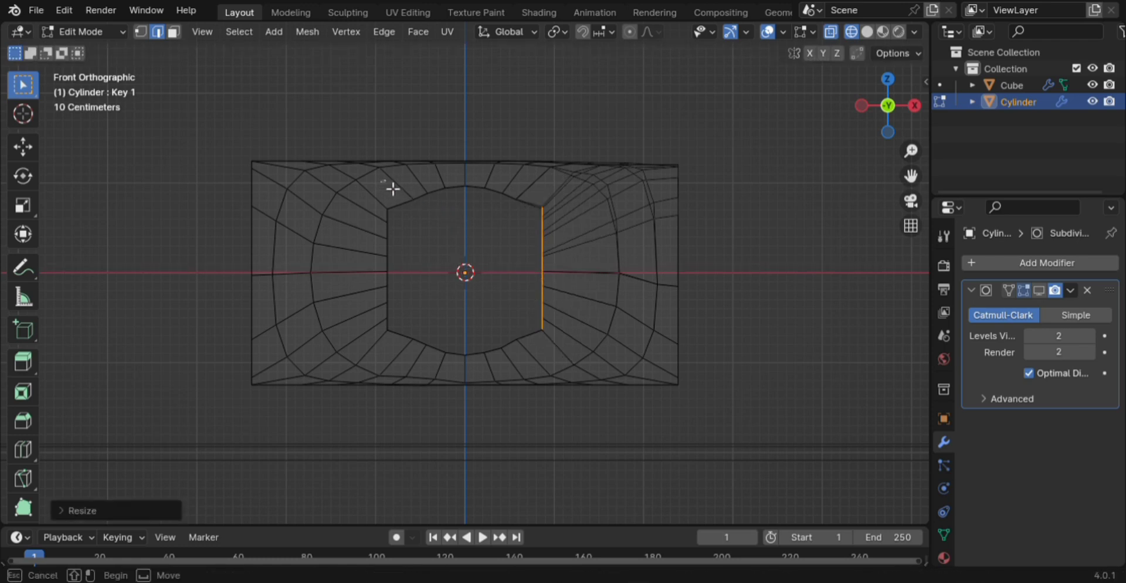
Flatten the upper edges of the central opening by scaling them to 0 along Z
drag(383, 181, 554, 217)
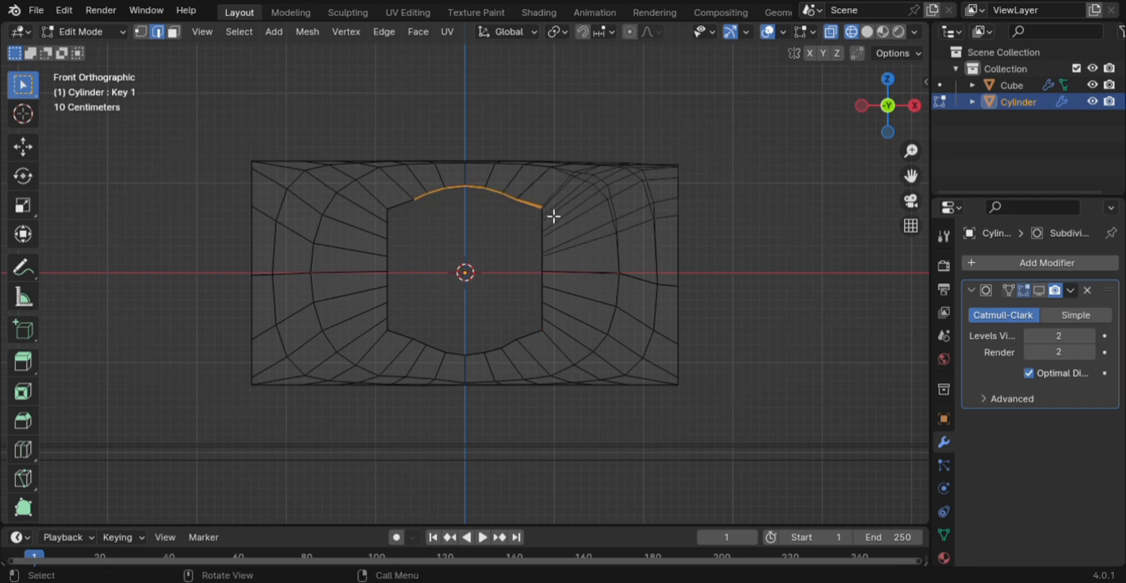
drag(375, 190, 591, 218)
key(s)
key(z)
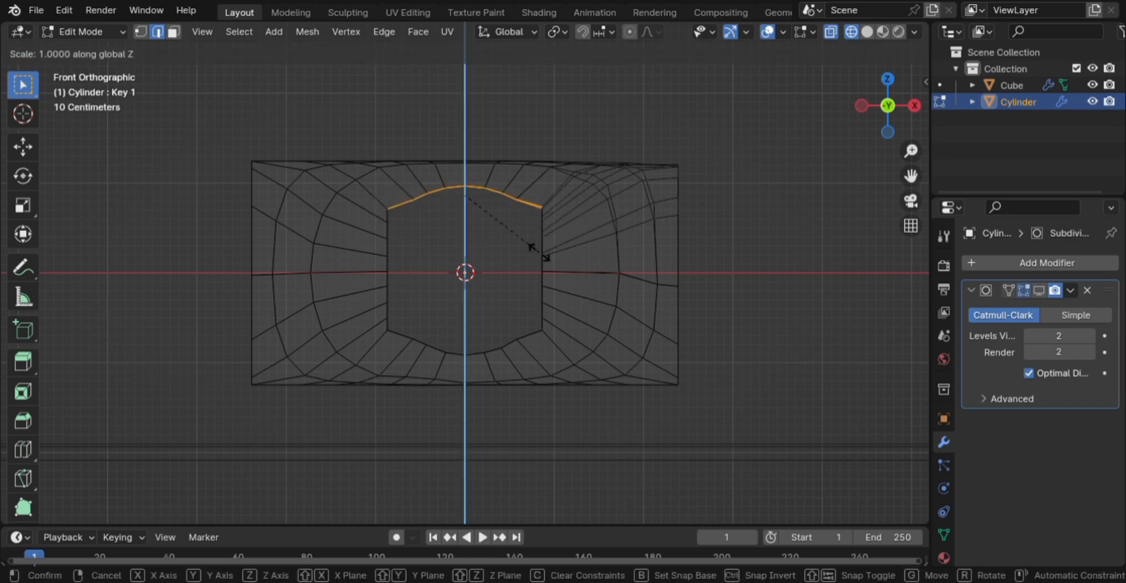
key(0)
key(Return)
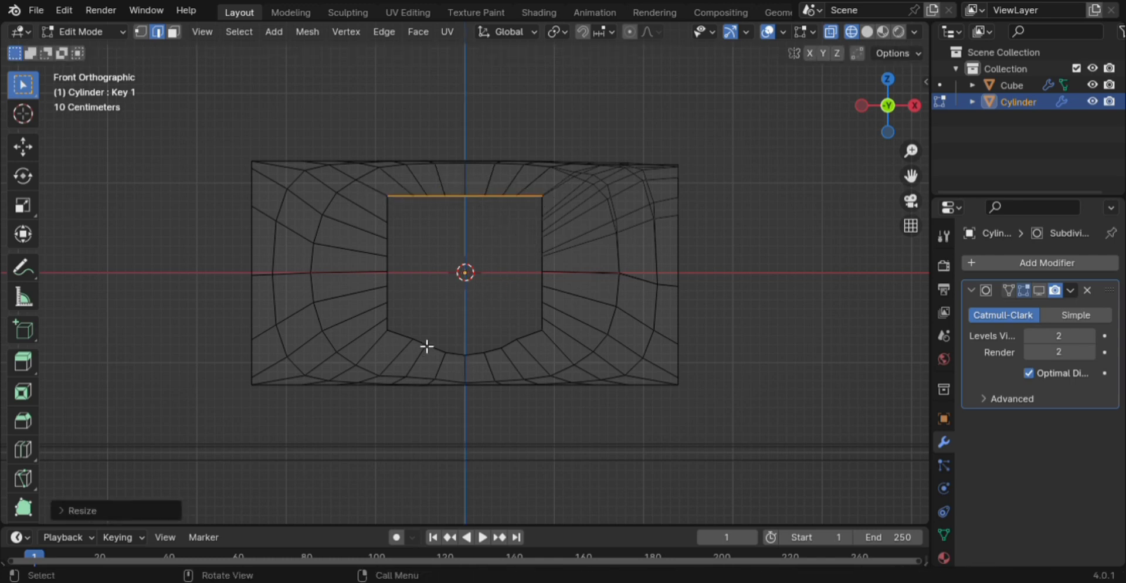
Flatten the lower edges of the central opening by scaling them to 0 along Z
drag(380, 355, 577, 329)
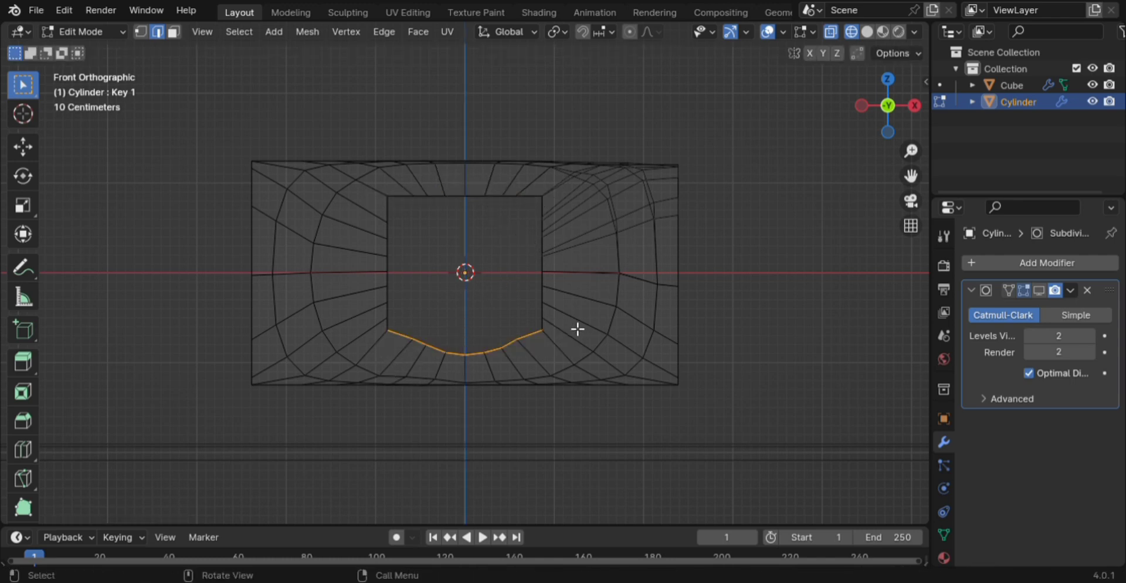
key(s)
key(z)
key(0)
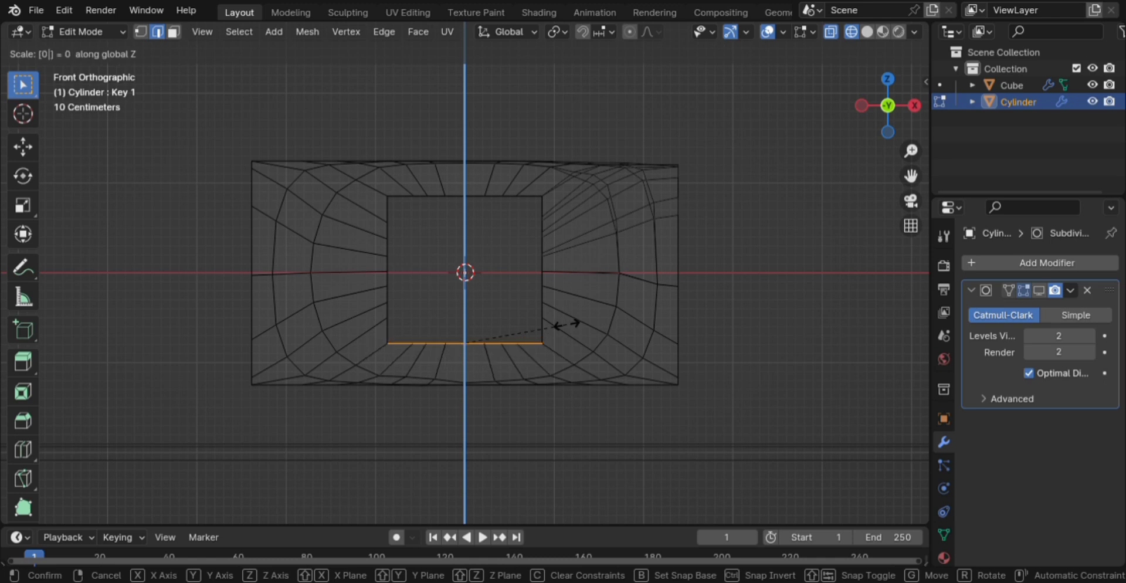
key(Return)
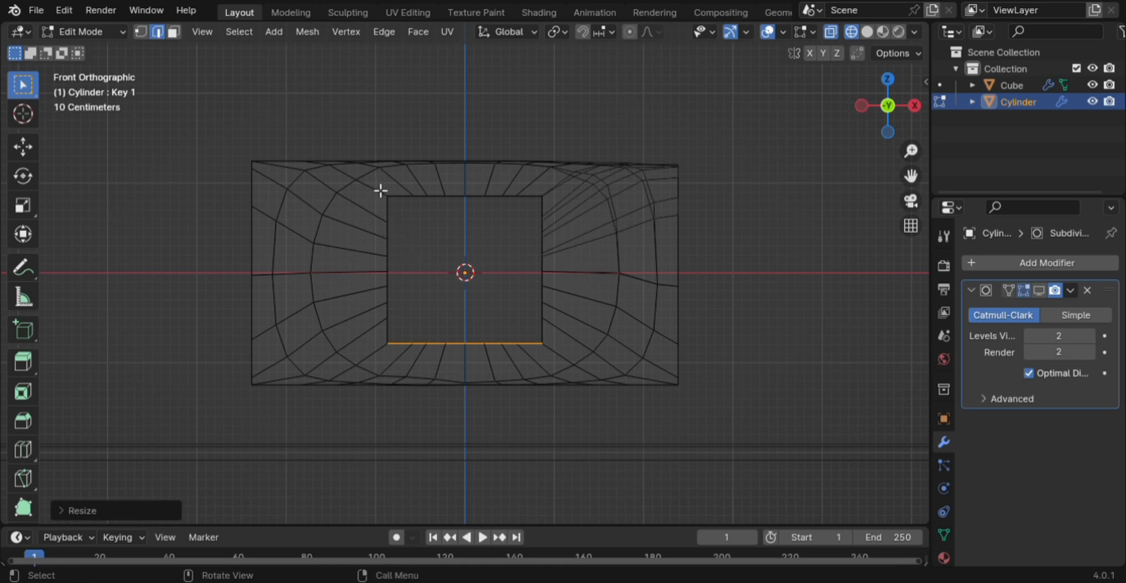
Widen the whole rectangular opening by about 1.215 along X and return to Material Preview shading
drag(373, 183, 565, 364)
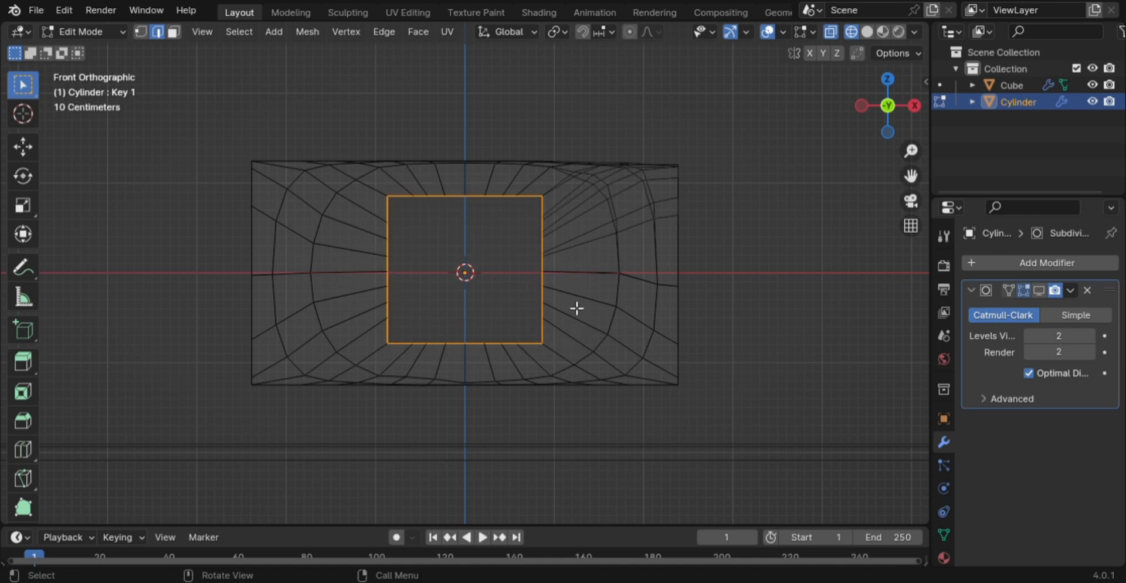
key(s)
key(x)
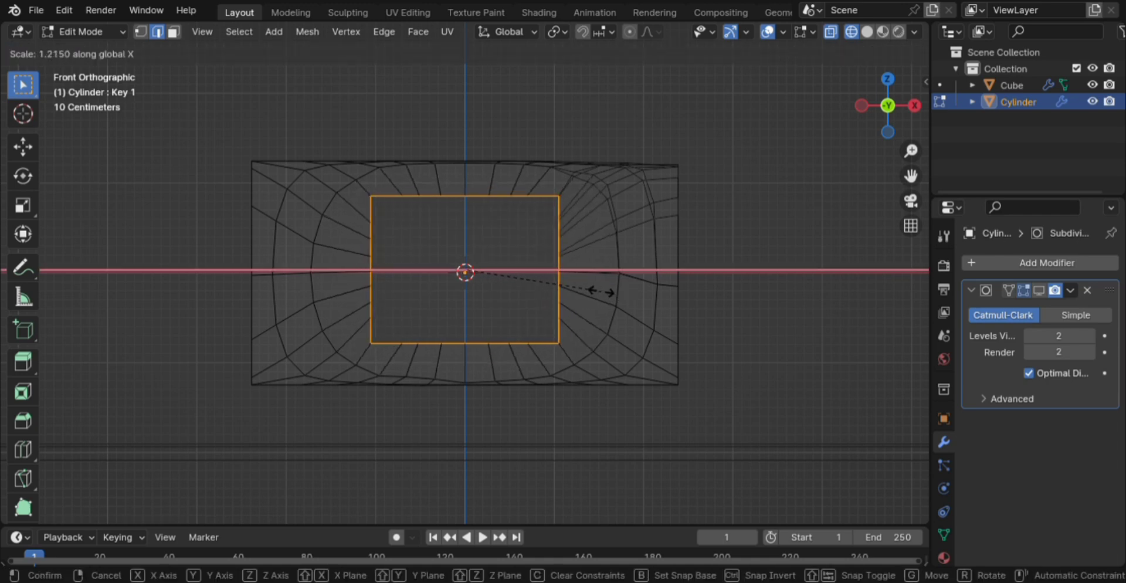
click(601, 292)
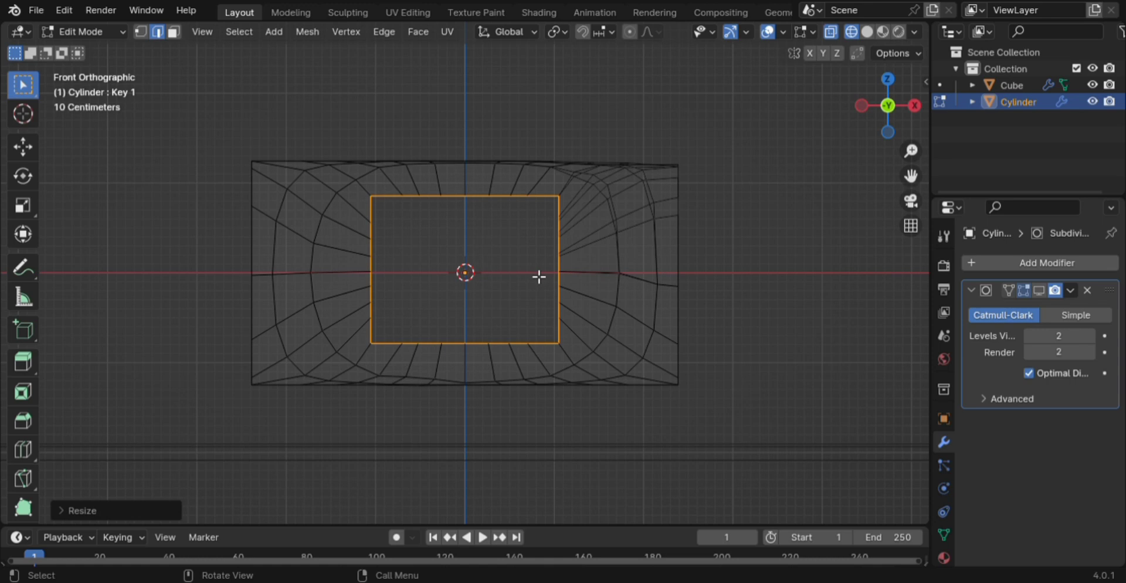
key(shift+z)
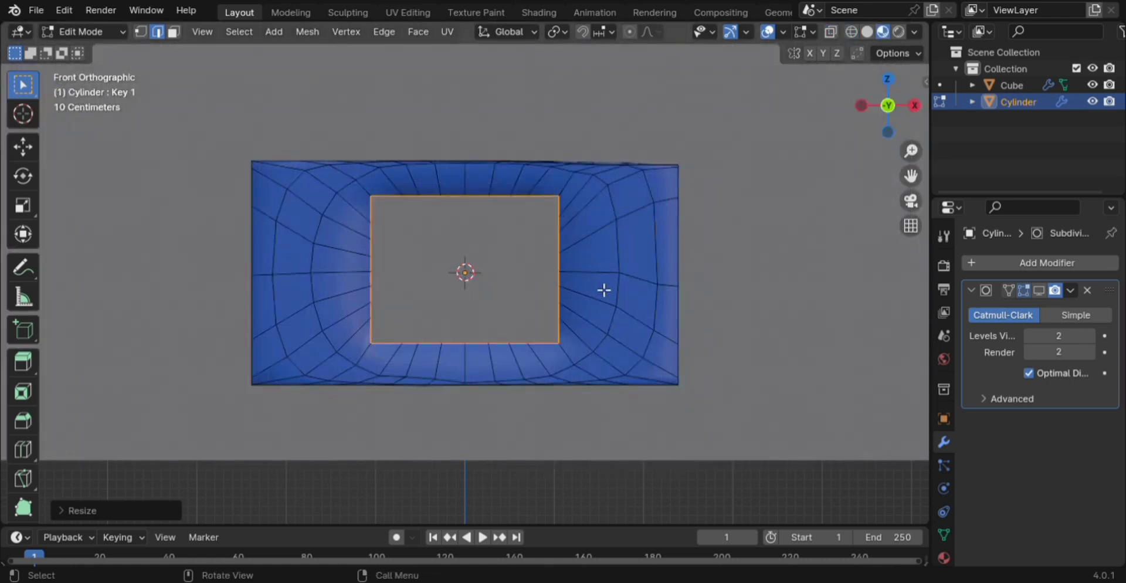
Extrude the opening's edge loops inward, scaled uniformly to about 0.7, and repeat the inward extrusion once
key(g)
key(s)
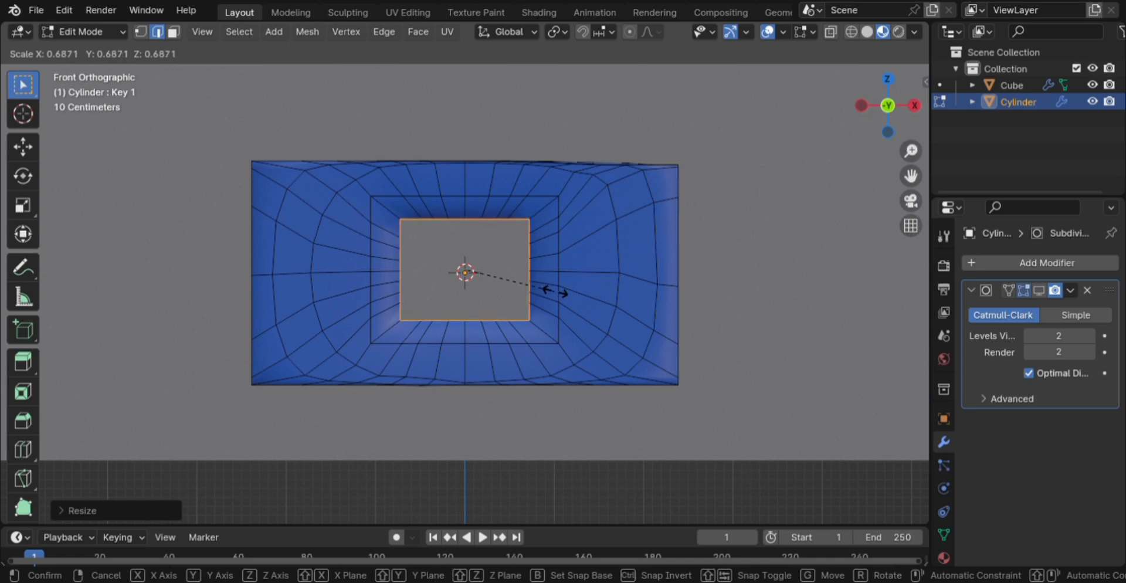
click(561, 294)
key(shift+r)
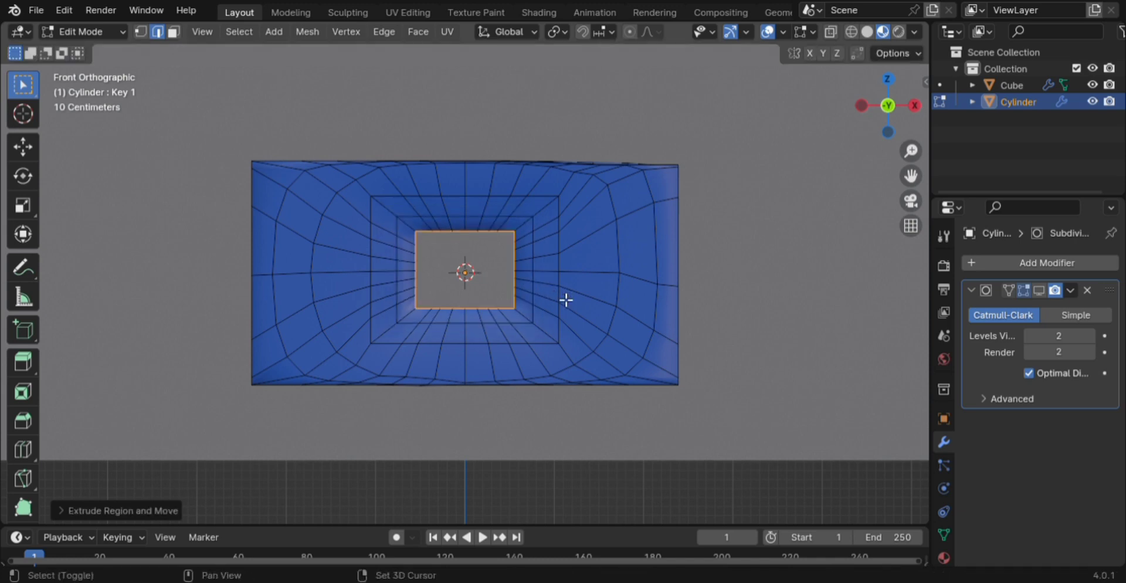
Try to fill the narrowed rectangular opening with a face from its selected edges, and undo the fill
middle_drag(561, 291, 585, 306)
middle_drag(657, 344, 684, 292)
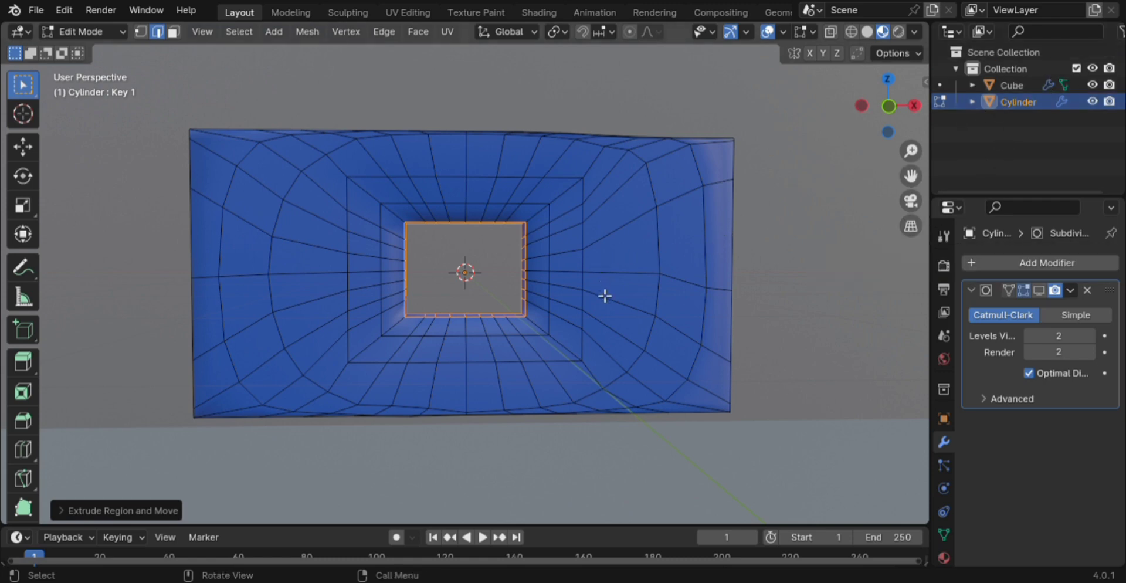
key(f)
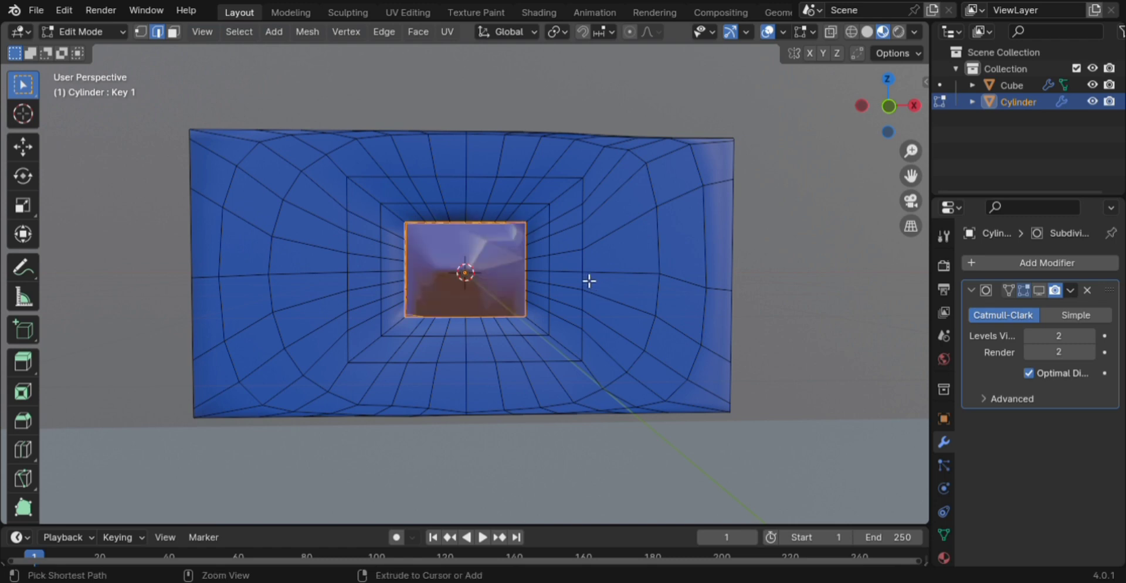
key(ctrl+z)
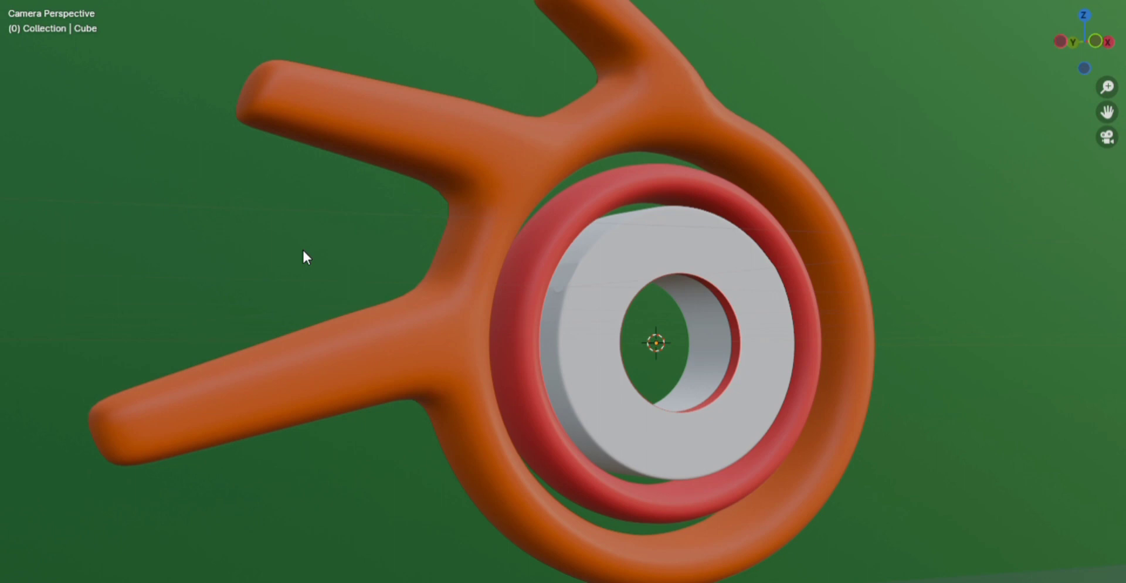
Play the animation of the orange, red and white wheel through the camera view
key(space)
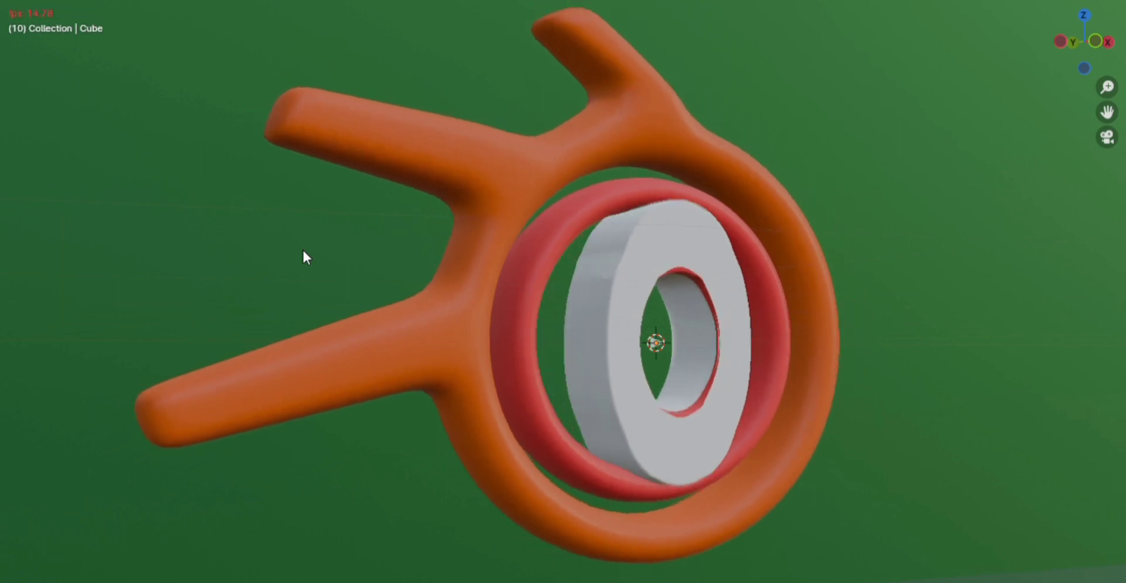